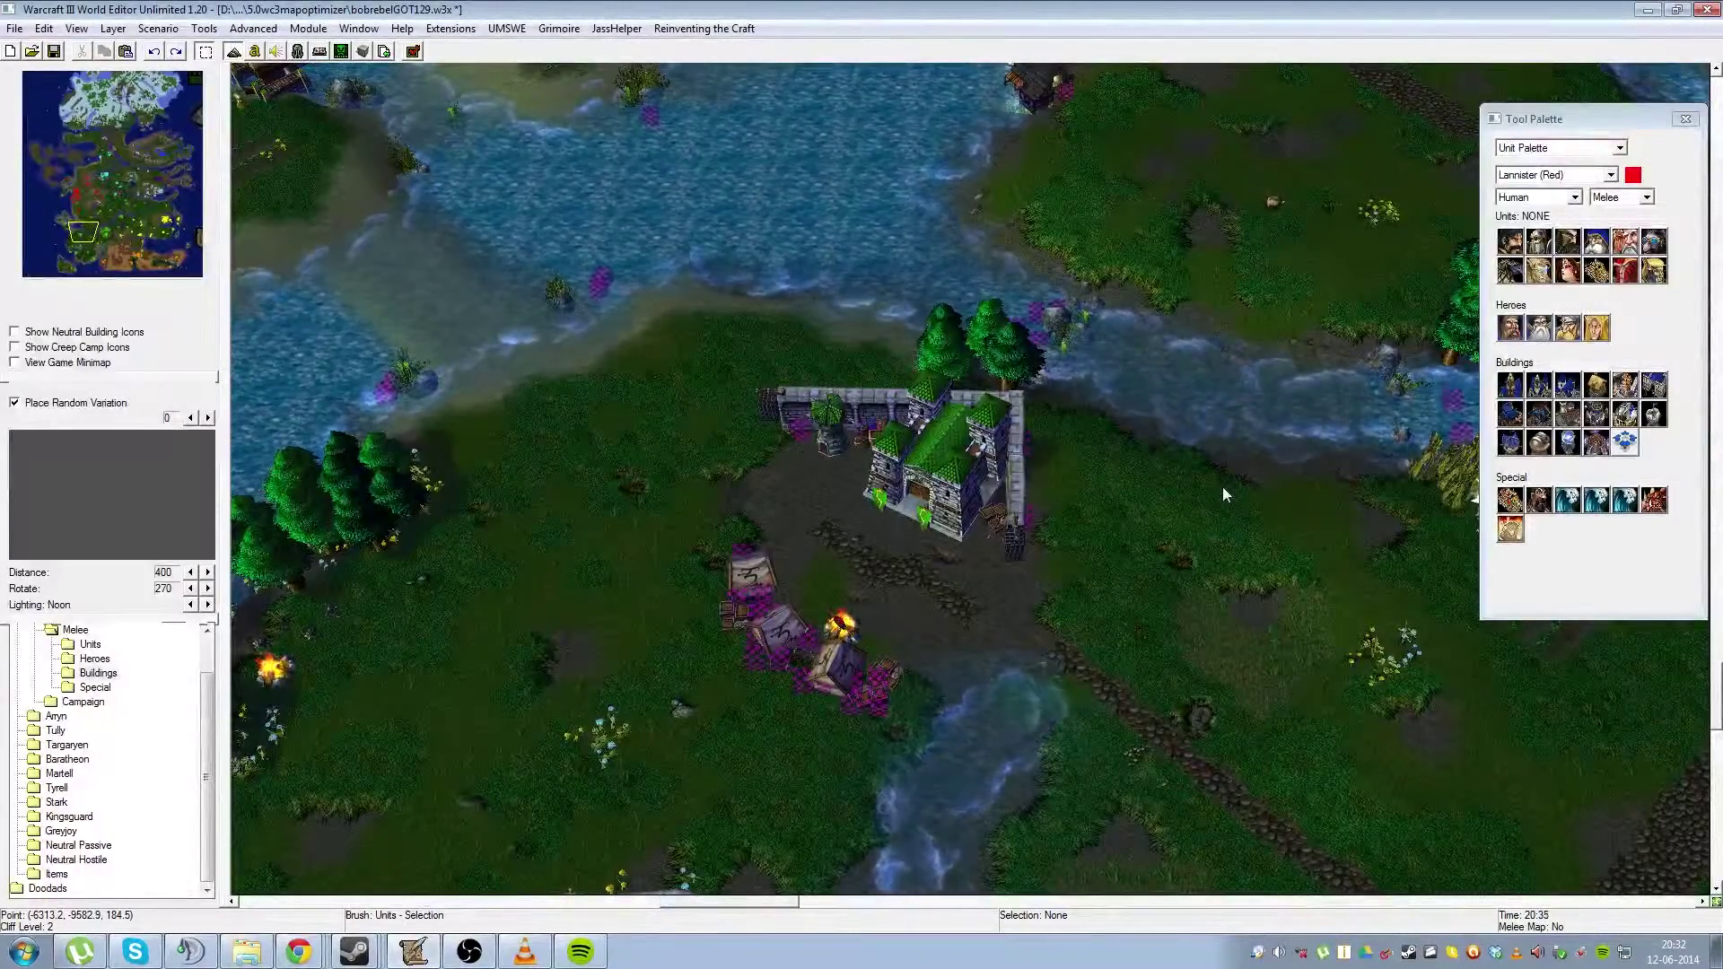
Step: Select individual wall segments around the green-roofed castle, ending with the one beside the crates on its east side
scroll(1172, 476, down, 5)
scroll(1037, 524, up, 4)
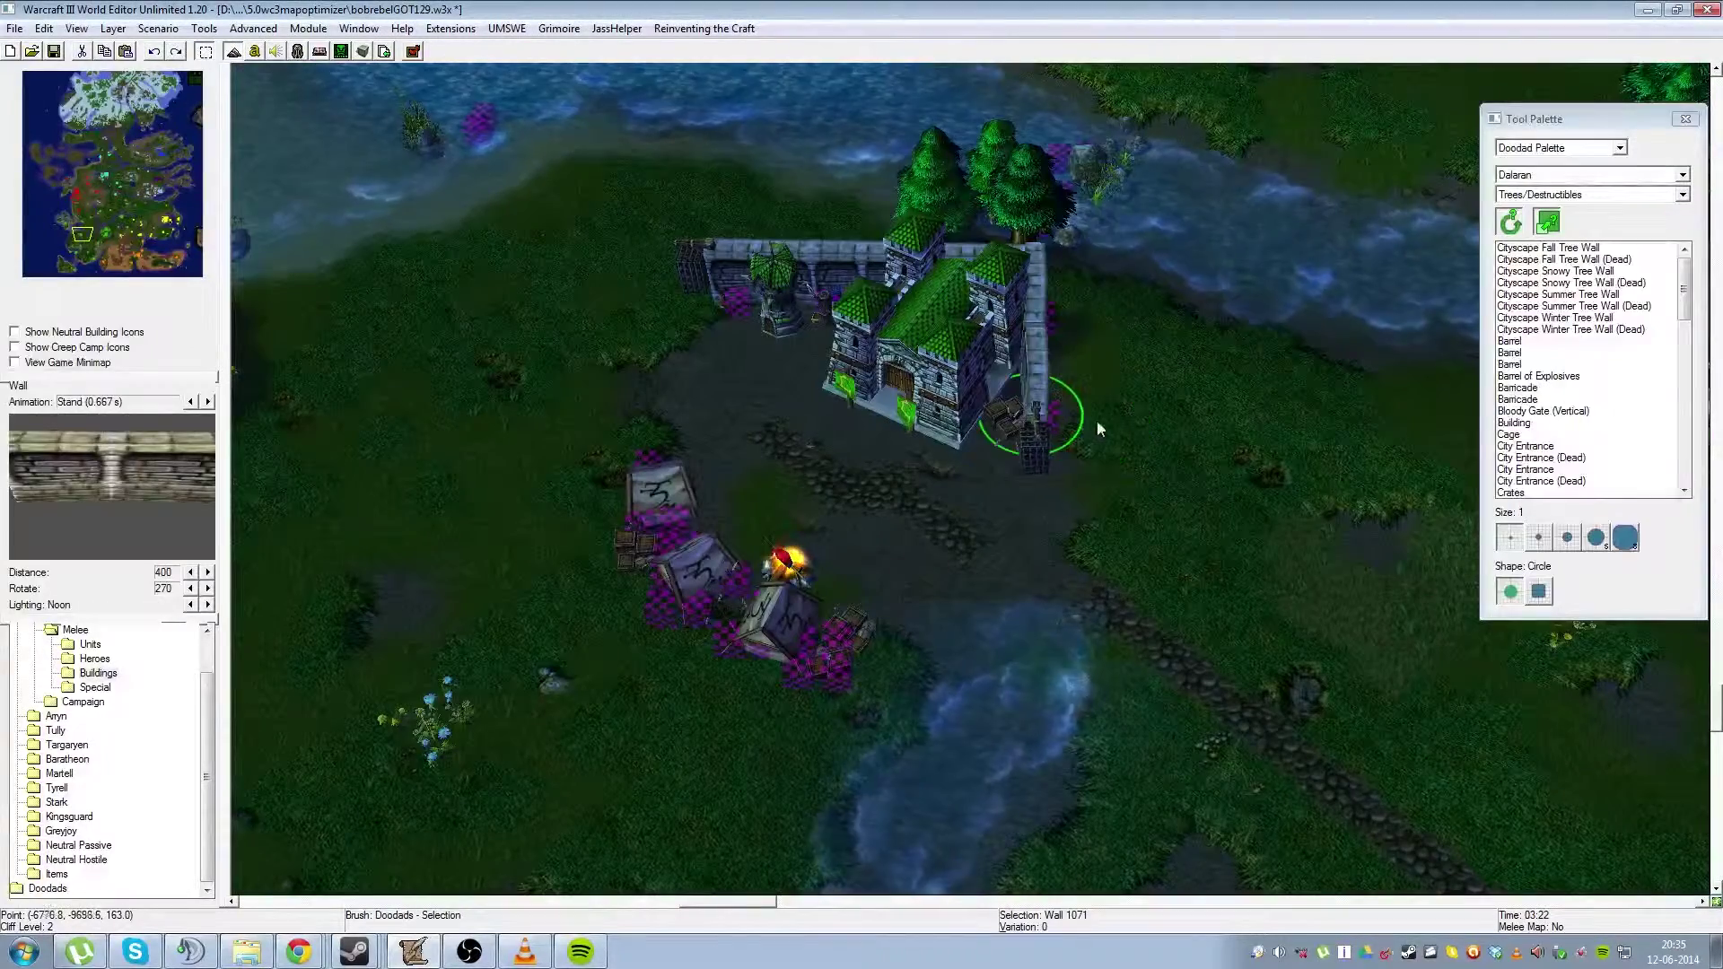
click(1099, 429)
click(842, 310)
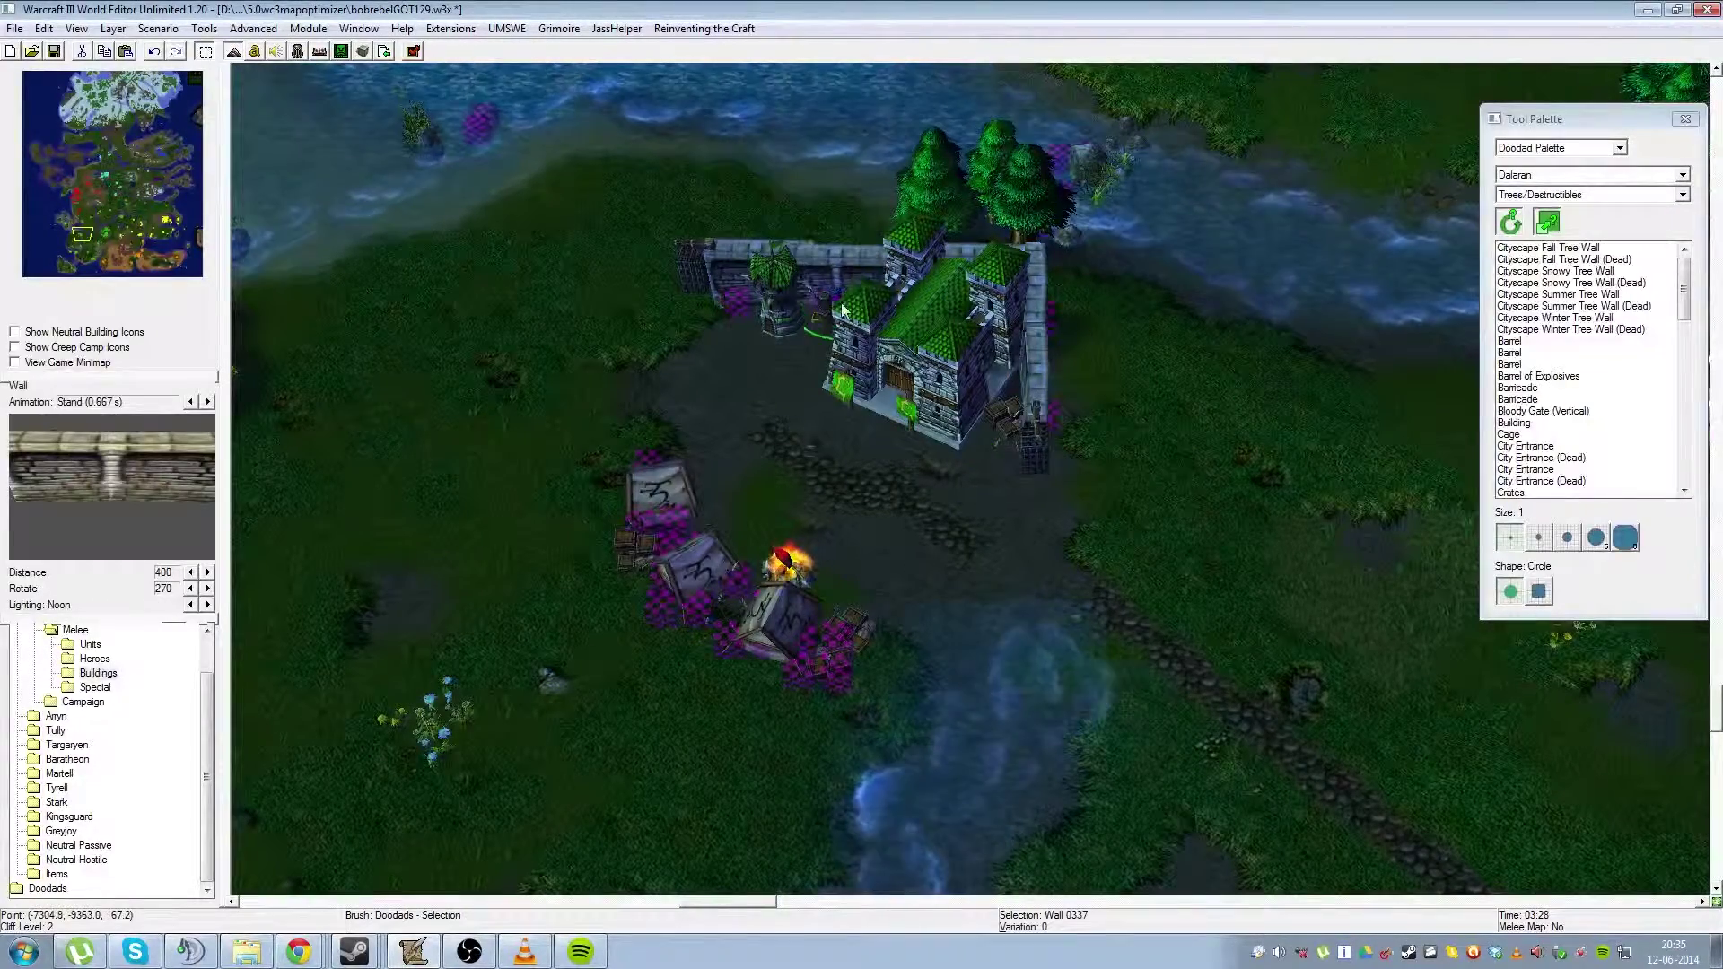
mouse_move(471, 212)
mouse_down()
mouse_move(1242, 663)
mouse_move(1170, 734)
mouse_move(1183, 746)
mouse_move(800, 352)
mouse_move(485, 233)
mouse_up()
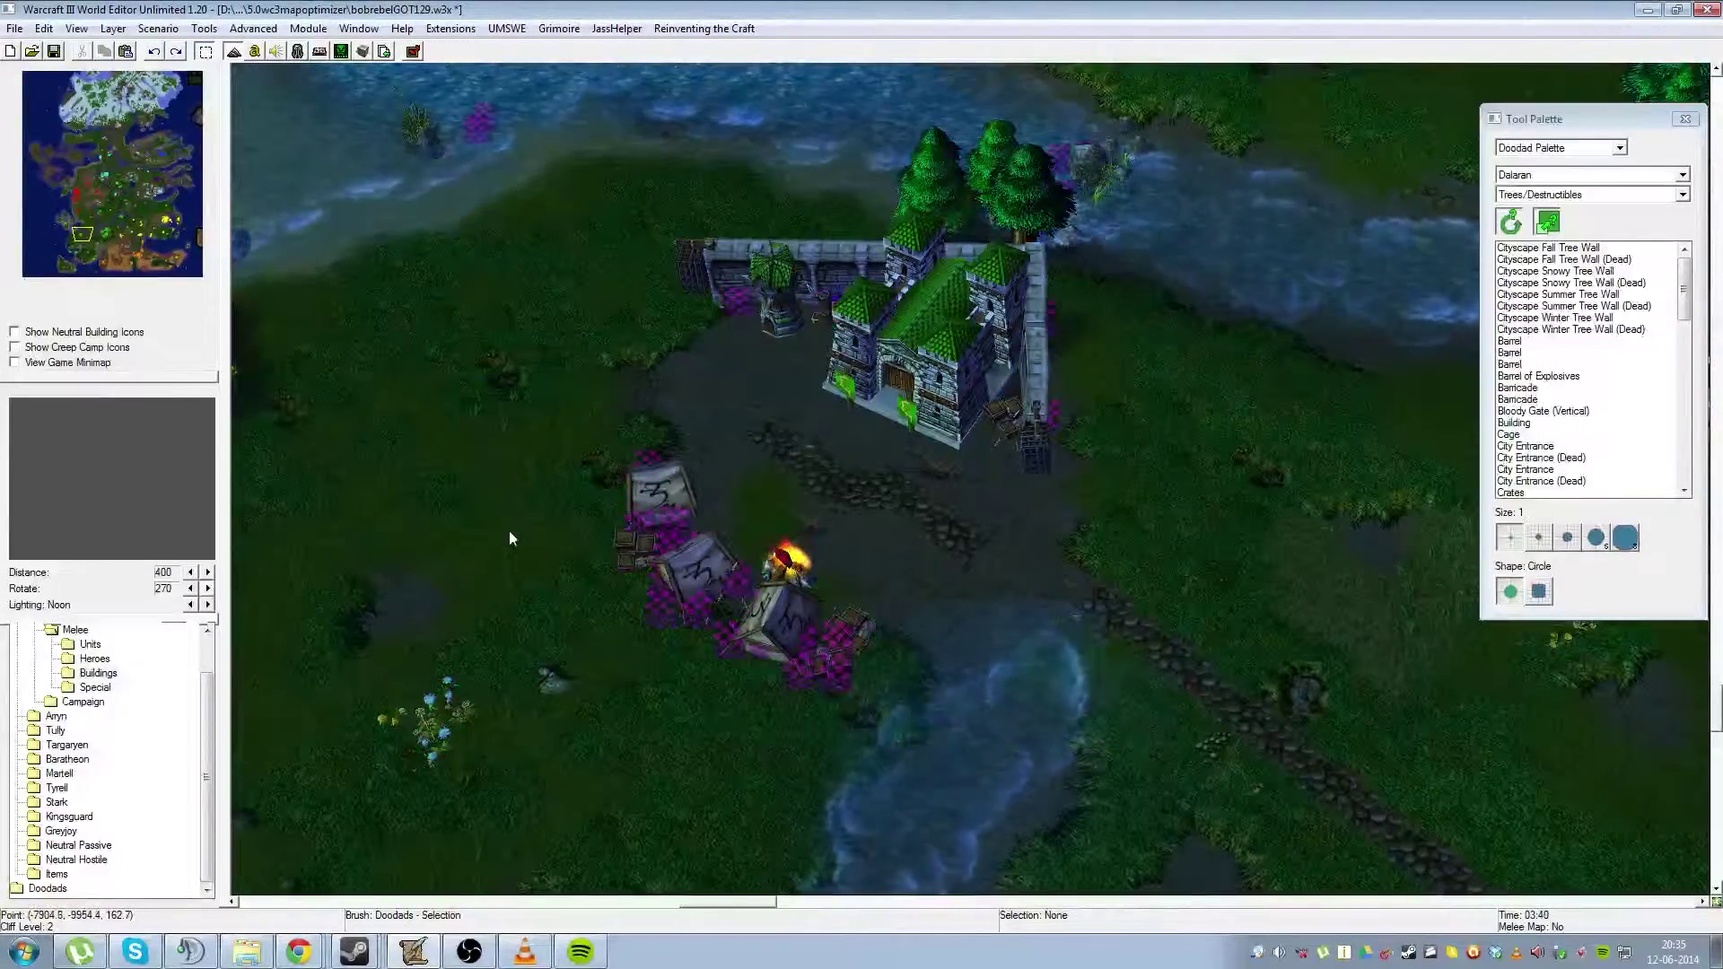
drag(1033, 377, 1194, 458)
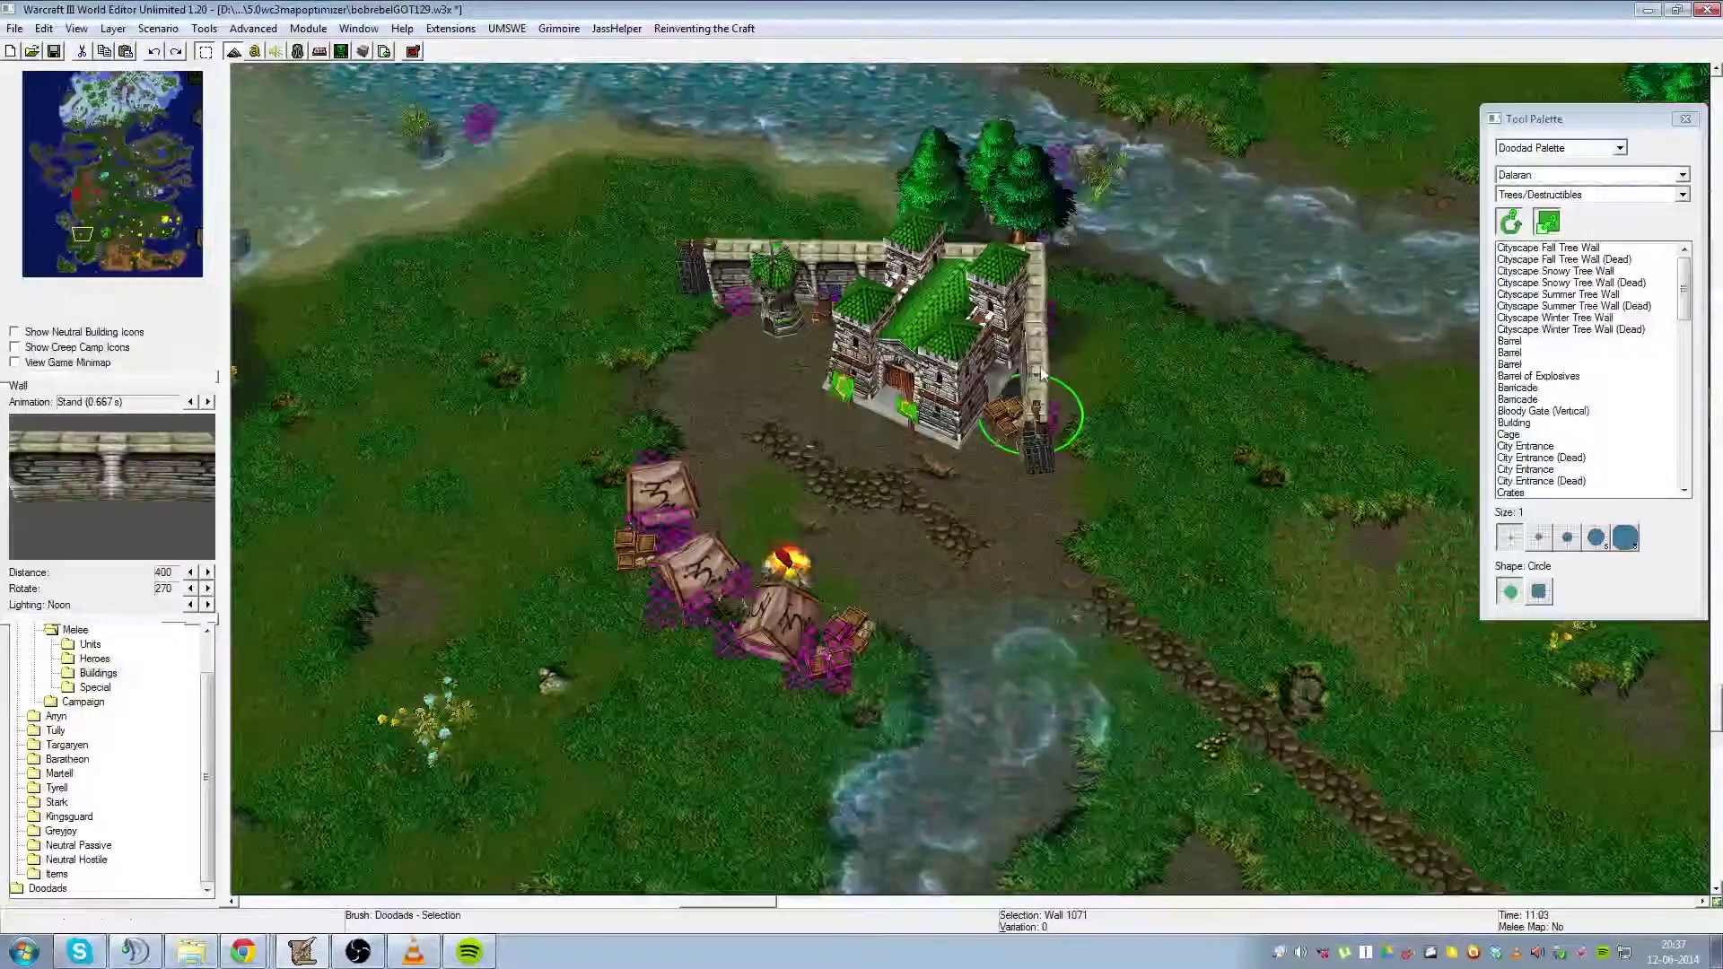
click(1161, 398)
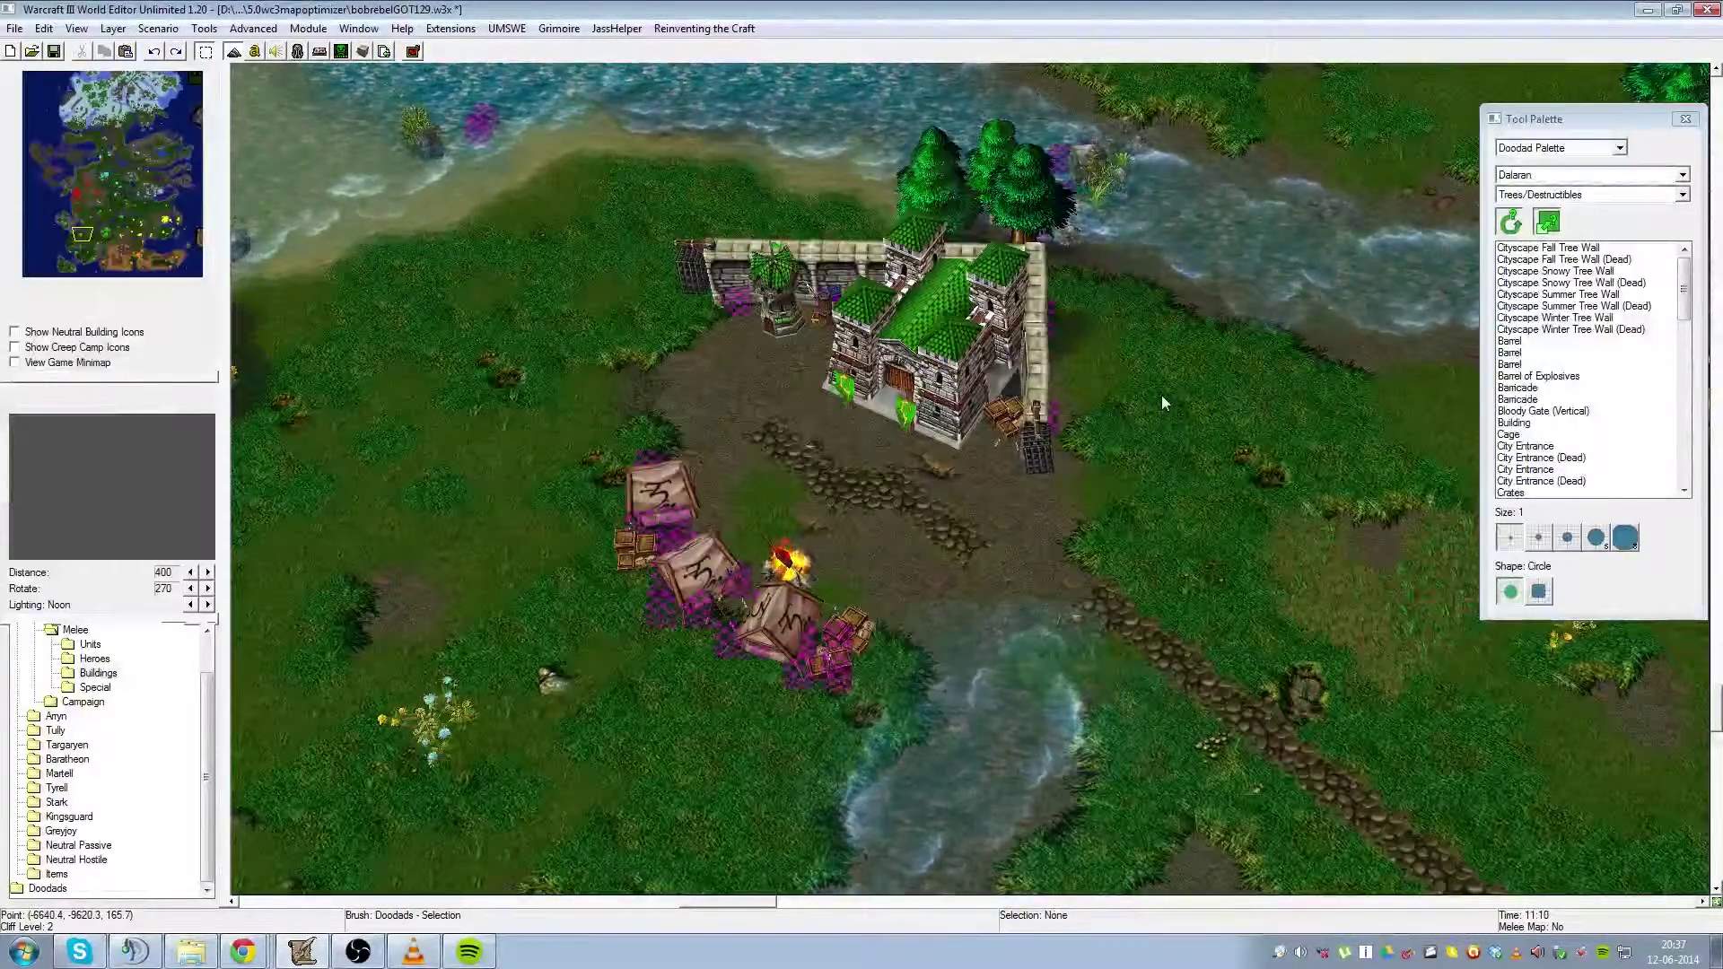
click(1054, 431)
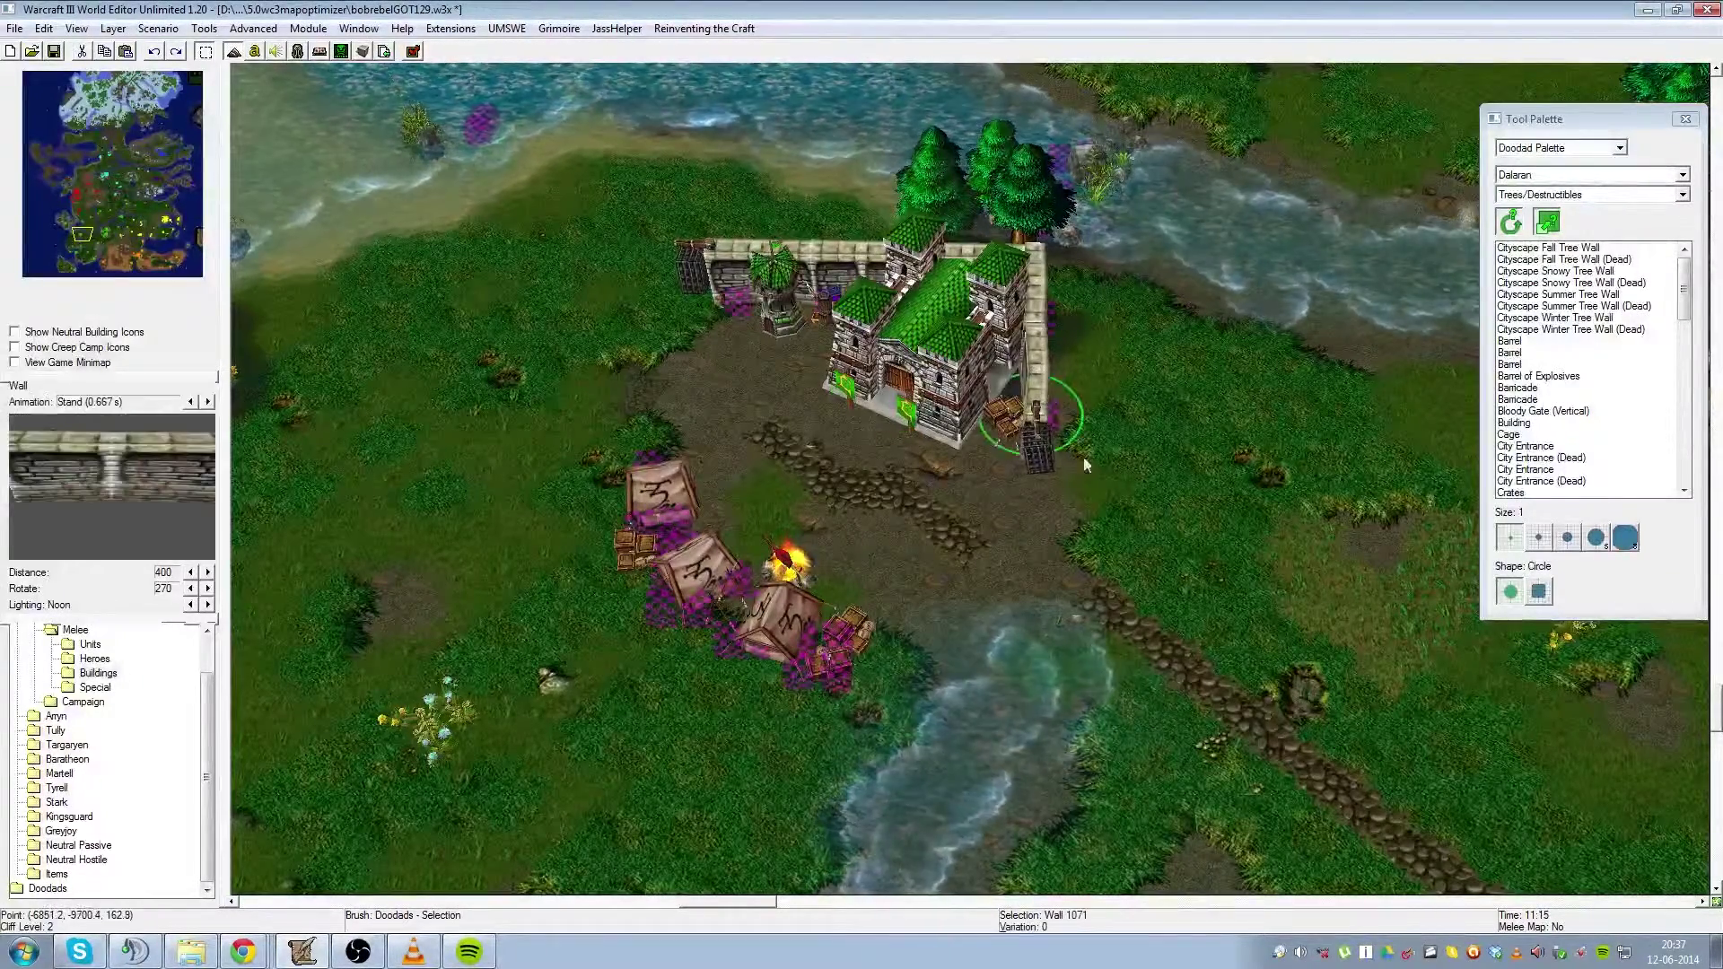
Step: Try moving the wall segment beside the crates away from the castle and rotating it, and undo those changes
drag(1041, 413, 1182, 539)
ctrl+drag(1127, 637, 1084, 502)
drag(1170, 544, 1024, 432)
key(ctrl+z)
key(ctrl+z)
key(ctrl+z)
key(ctrl+z)
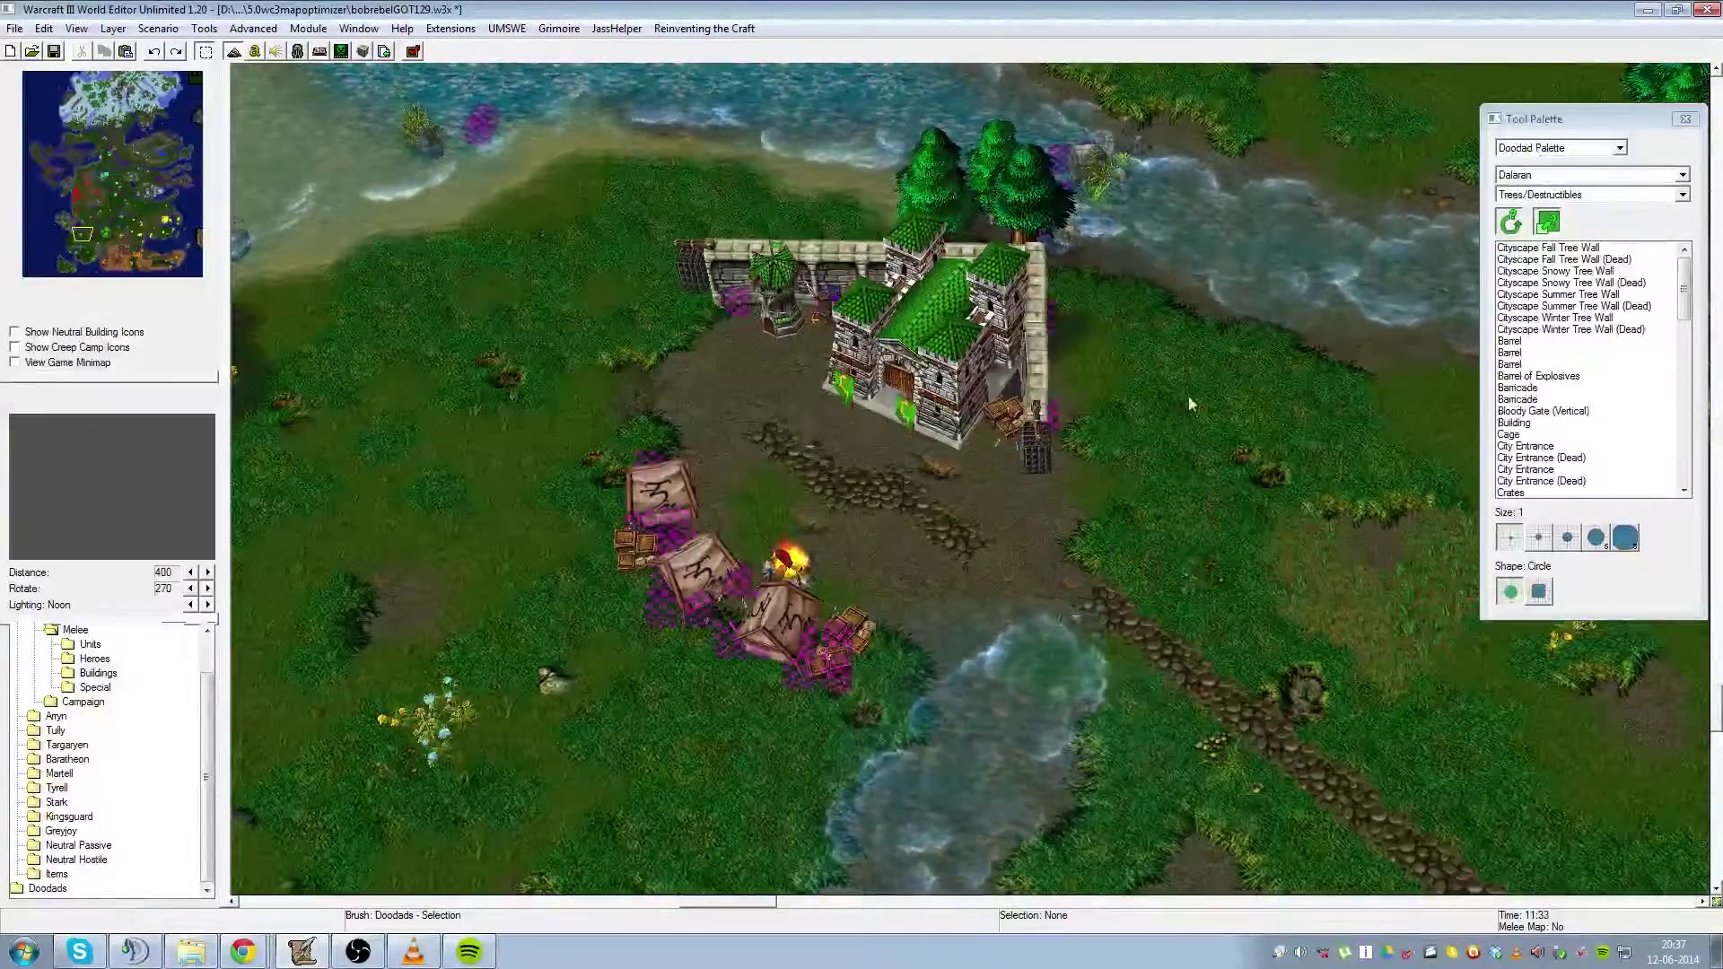
Step: Move the wall segment beside the crates onto the open grass east of the castle
click(1092, 359)
drag(923, 388, 1036, 412)
click(1178, 520)
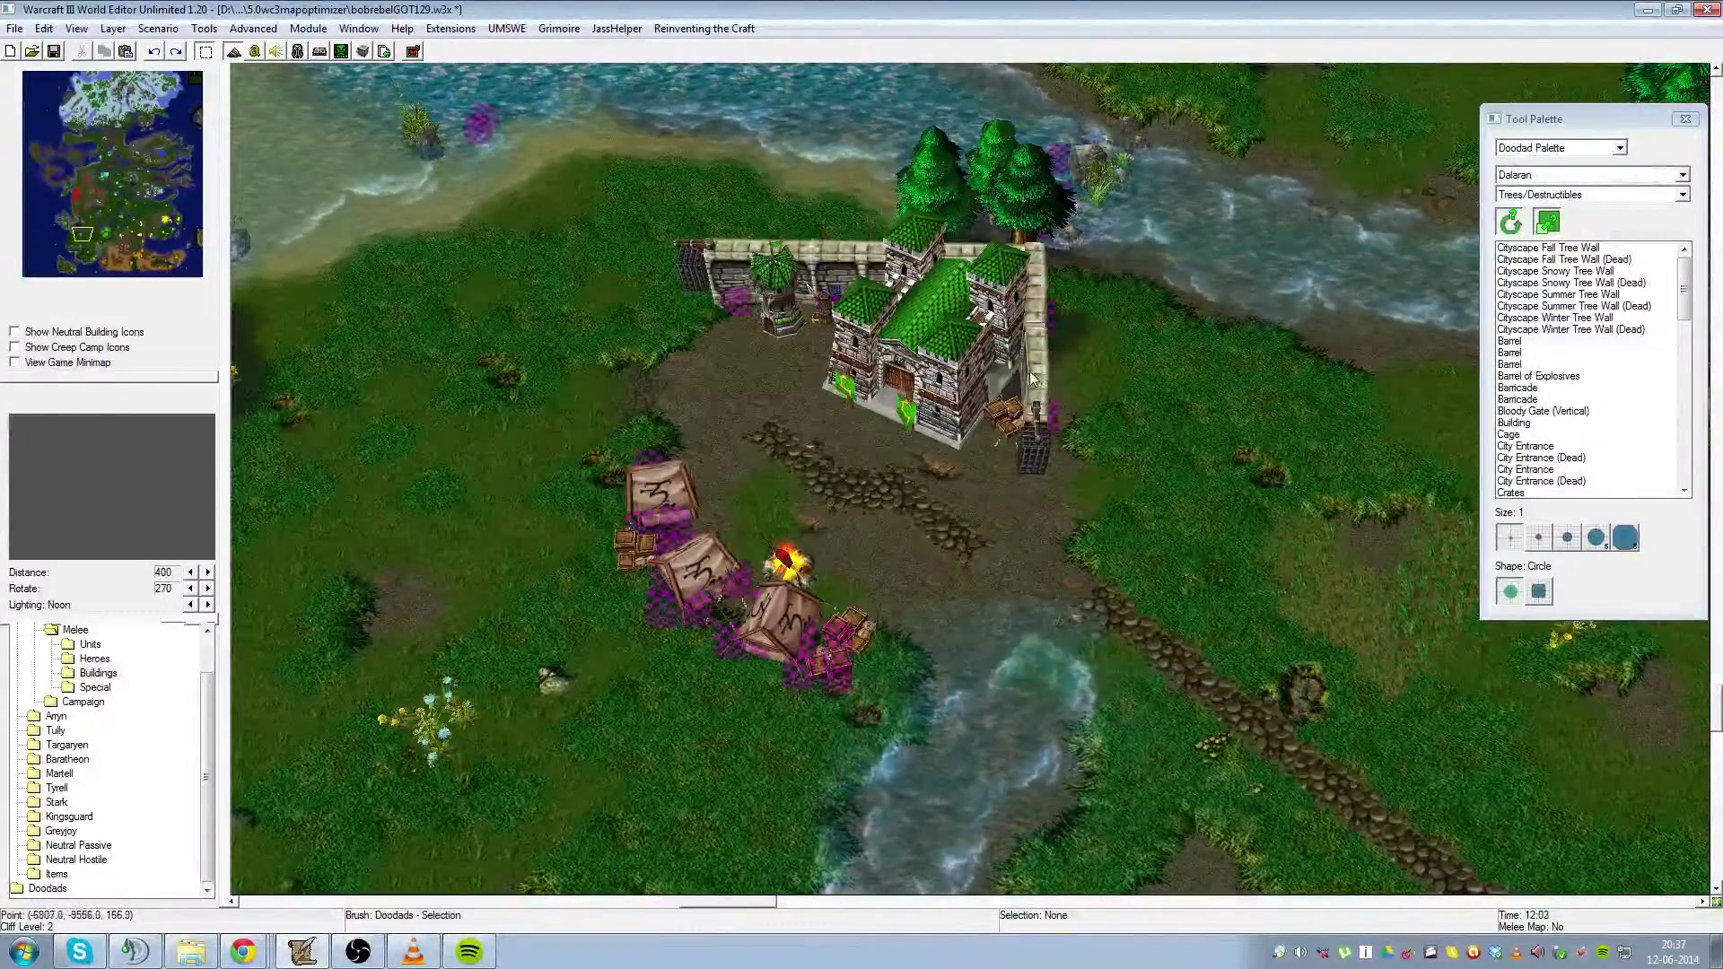
drag(1032, 379, 1135, 325)
click(1139, 396)
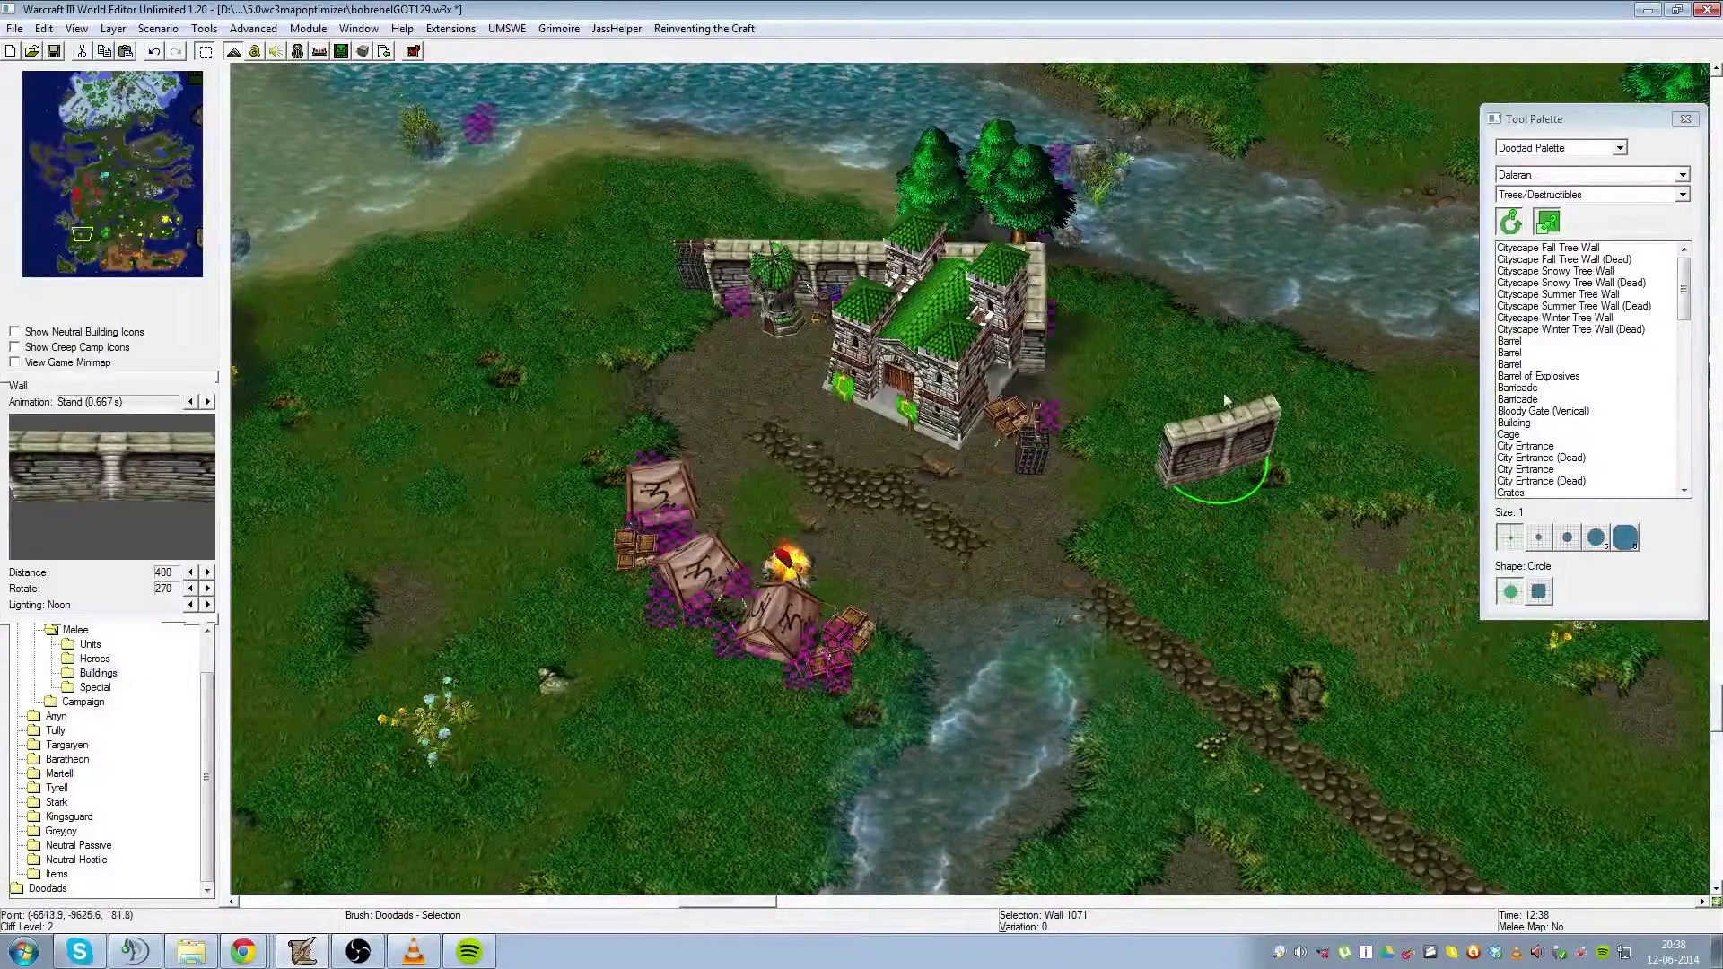
Step: Try rotating the detached wall segment on the grass, and undo the rotation
click(1249, 483)
click(1226, 461)
ctrl+drag(1113, 460, 1095, 644)
key(ctrl+z)
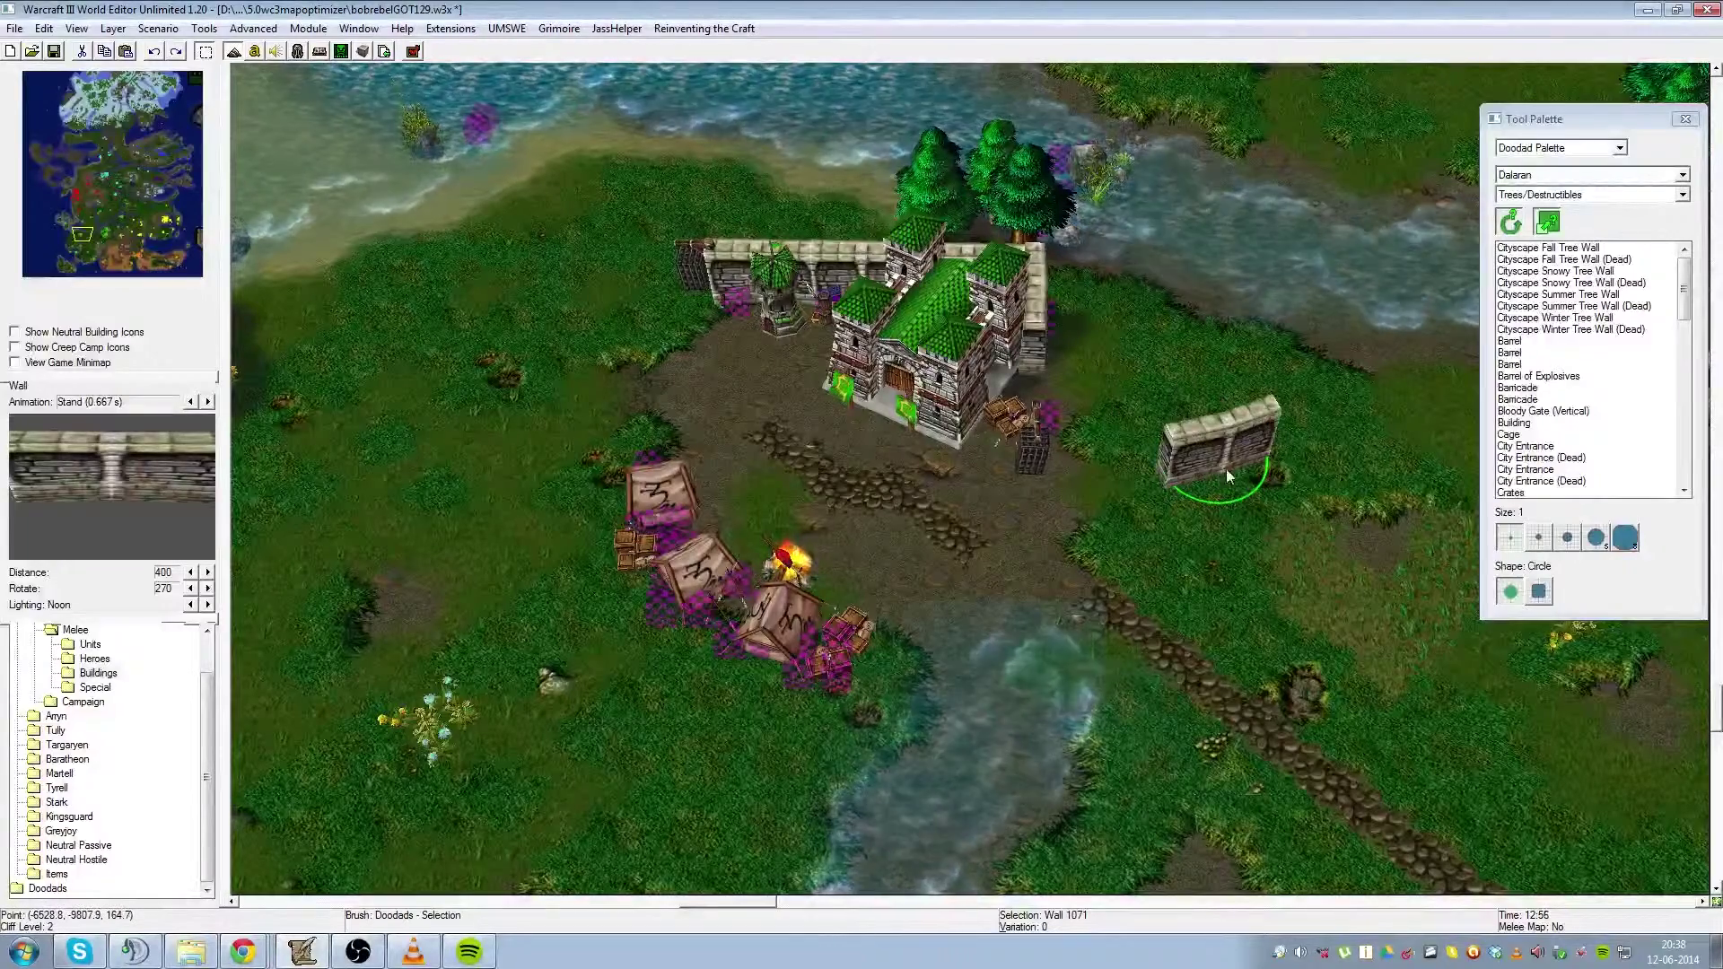
key(ctrl+z)
key(ctrl+z)
Step: Try moving the detached wall segment closer to the castle and rotating it, and undo both changes
drag(1224, 465, 1165, 497)
ctrl+drag(1121, 619, 1303, 474)
key(ctrl+z)
key(ctrl+z)
key(ctrl+z)
key(ctrl+z)
key(ctrl+z)
key(ctrl+z)
Step: Clear the tents, crates and attached walls from around the castle, keeping a single wall segment east of it
drag(1184, 564, 517, 266)
click(1152, 528)
drag(1105, 476, 1296, 480)
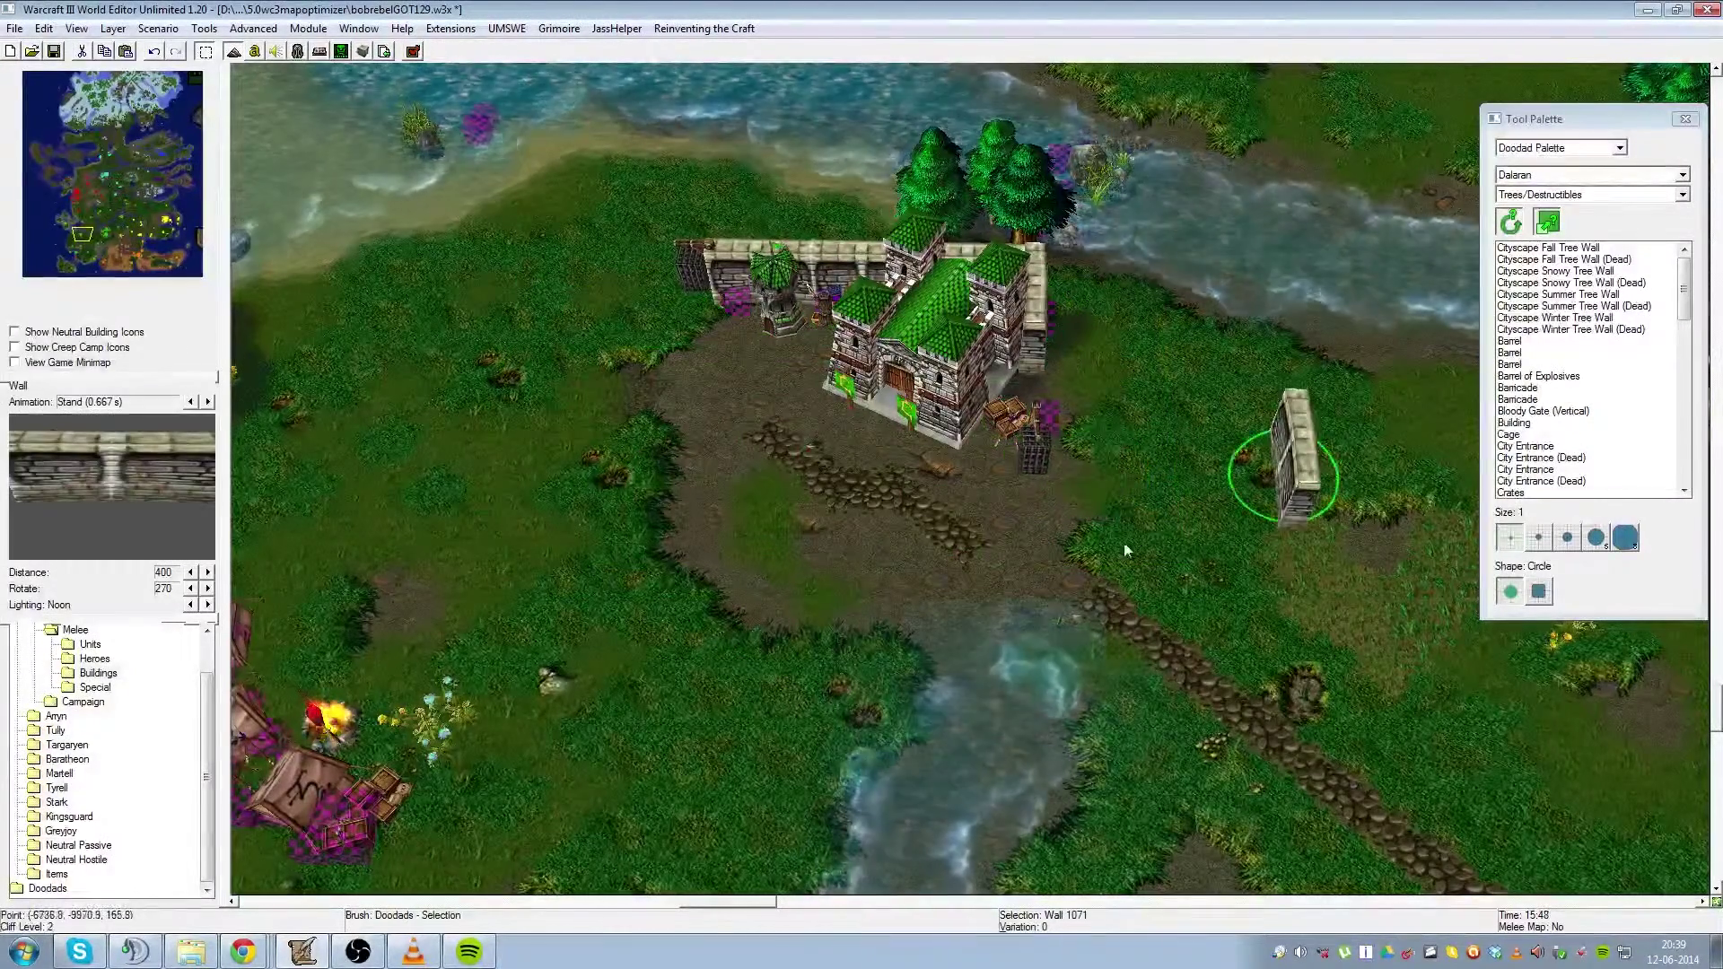
drag(1266, 614, 578, 278)
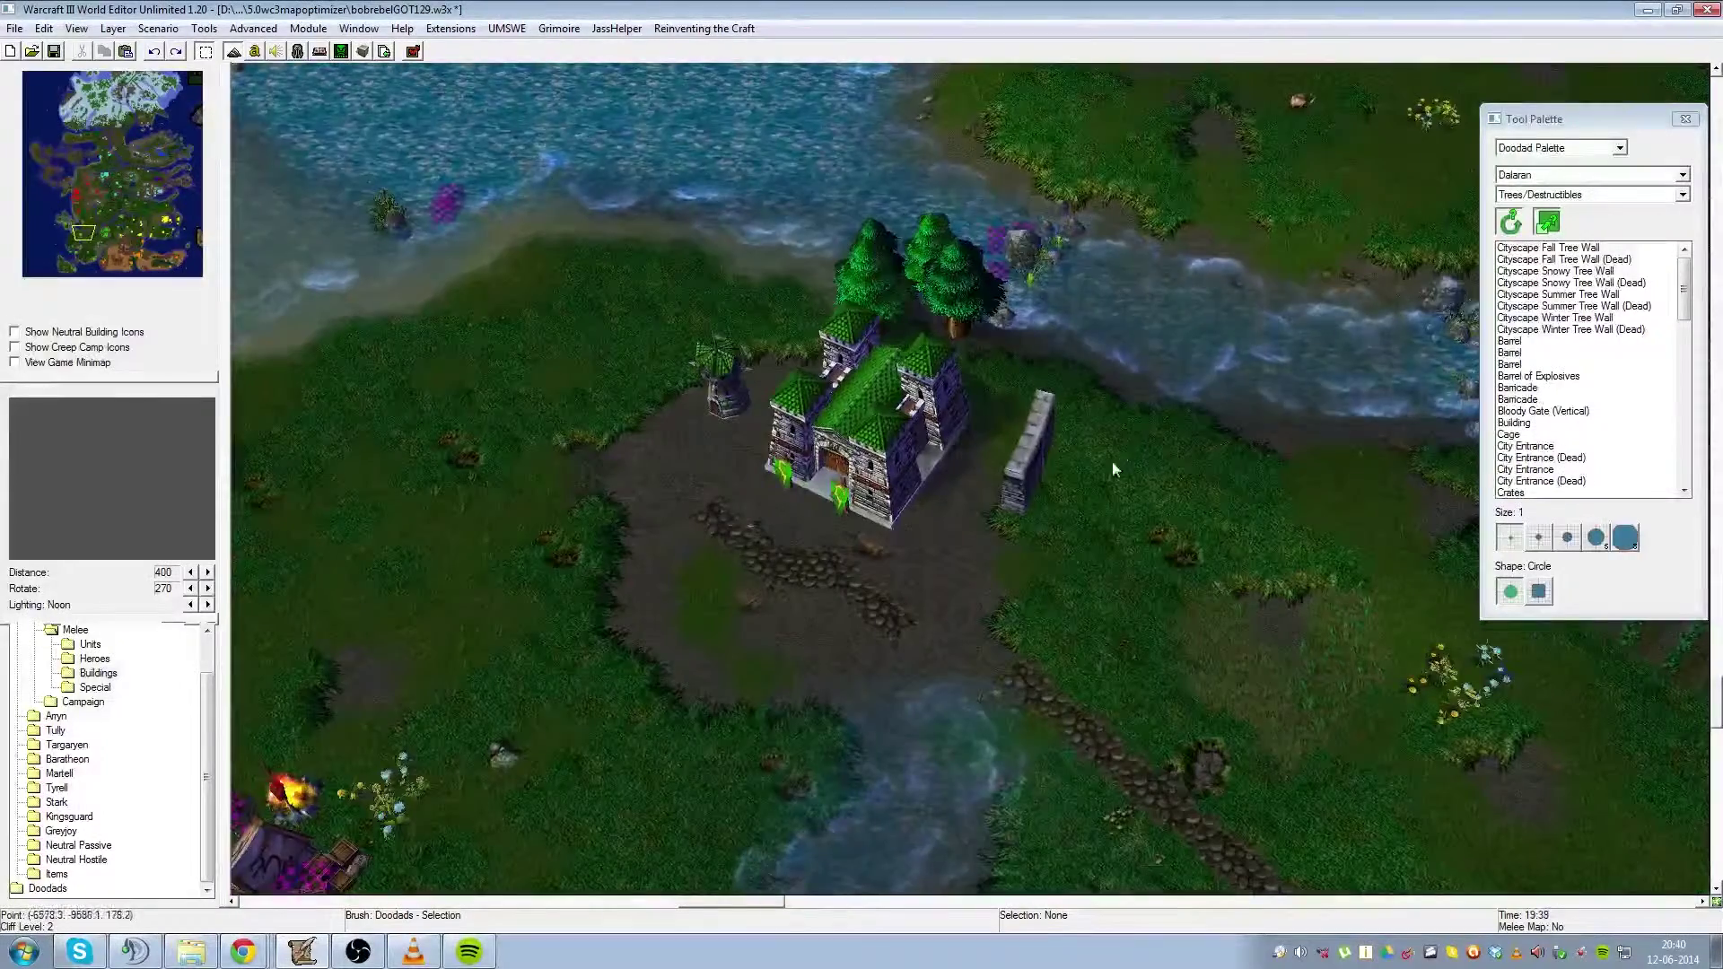
Step: Rotate the remaining wall segment to face front and move it slightly southeast, onto the grass beside the castle
click(1032, 465)
ctrl+drag(1100, 602, 1019, 553)
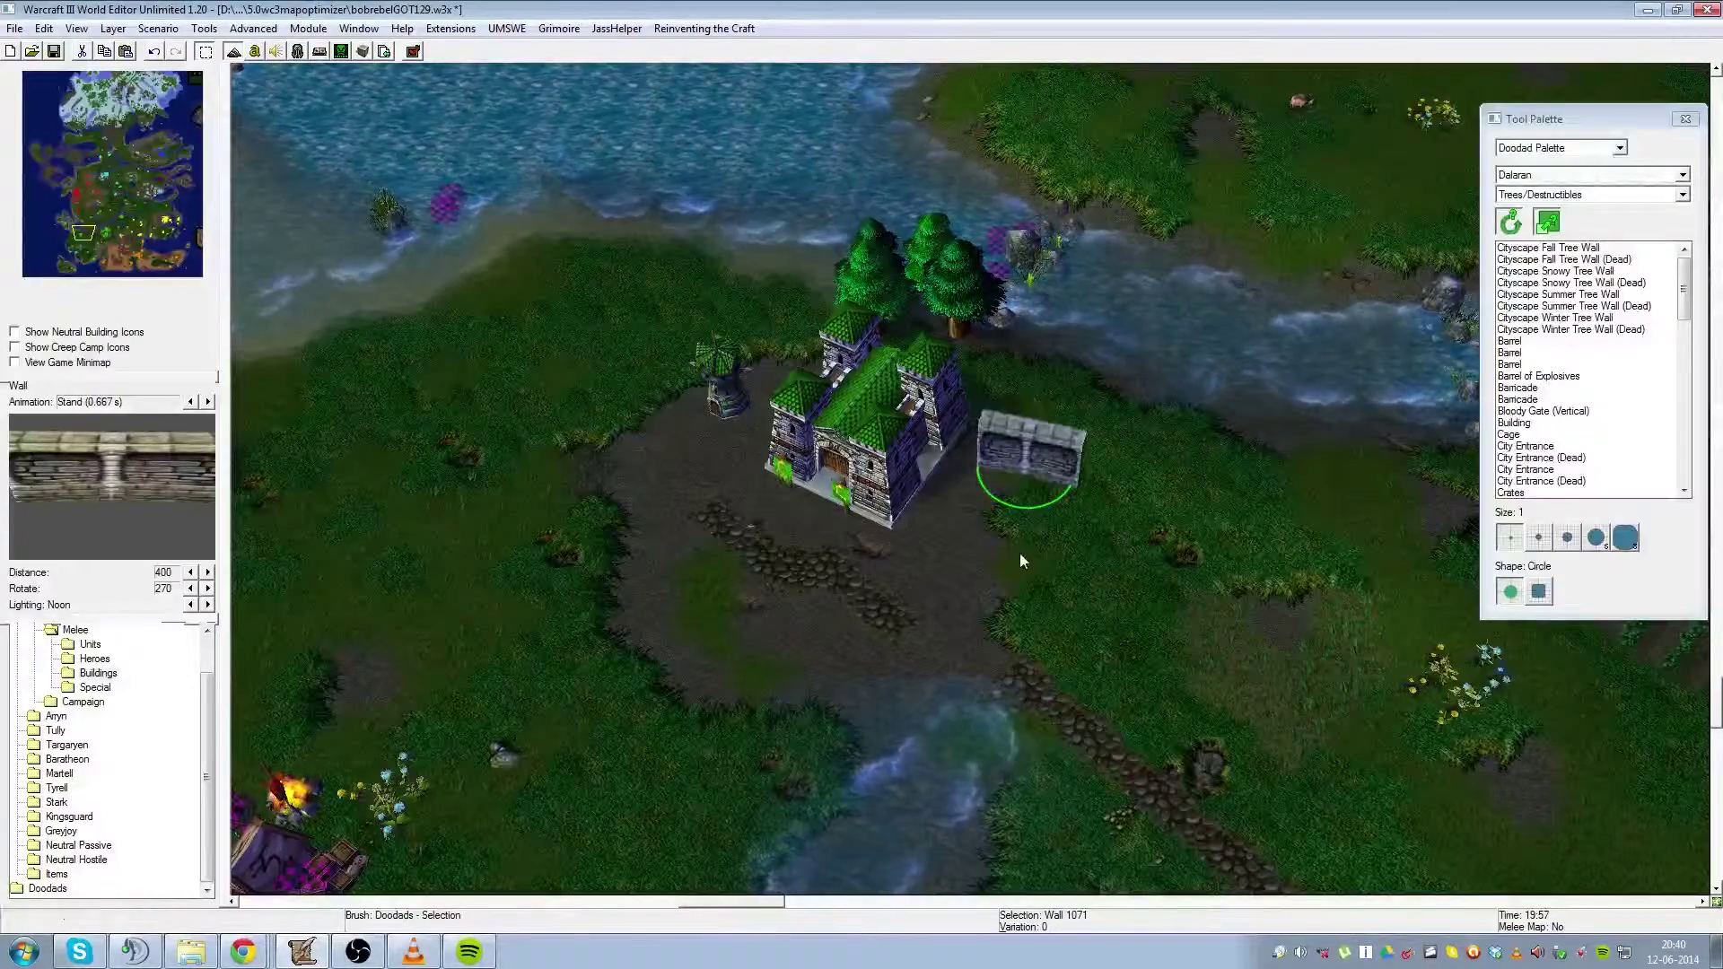
drag(1032, 468, 1074, 525)
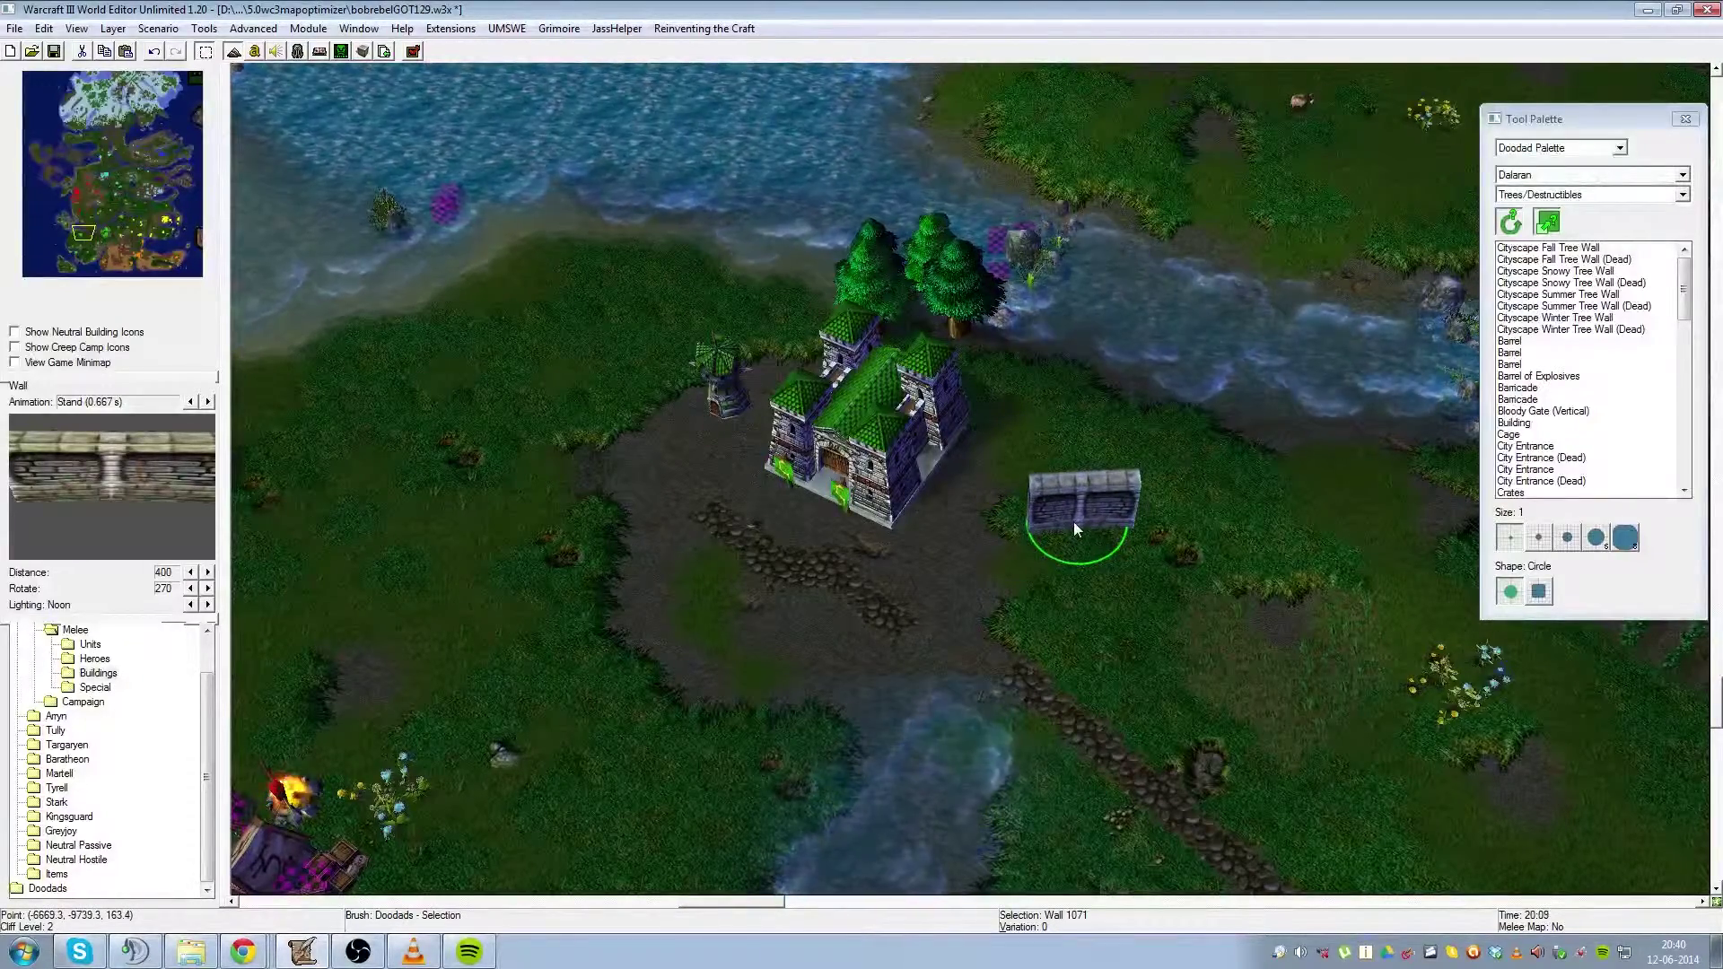
Step: Try lifting the wall segment high above the ground, check it from a low camera angle, and undo the lift
key(ctrl+Page_Up)
key(ctrl+Page_Up)
key(ctrl+Page_Up)
key(ctrl+Page_Up)
key(ctrl+Page_Up)
key(ctrl+Page_Up)
ctrl+right_drag(1075, 523, 963, 106)
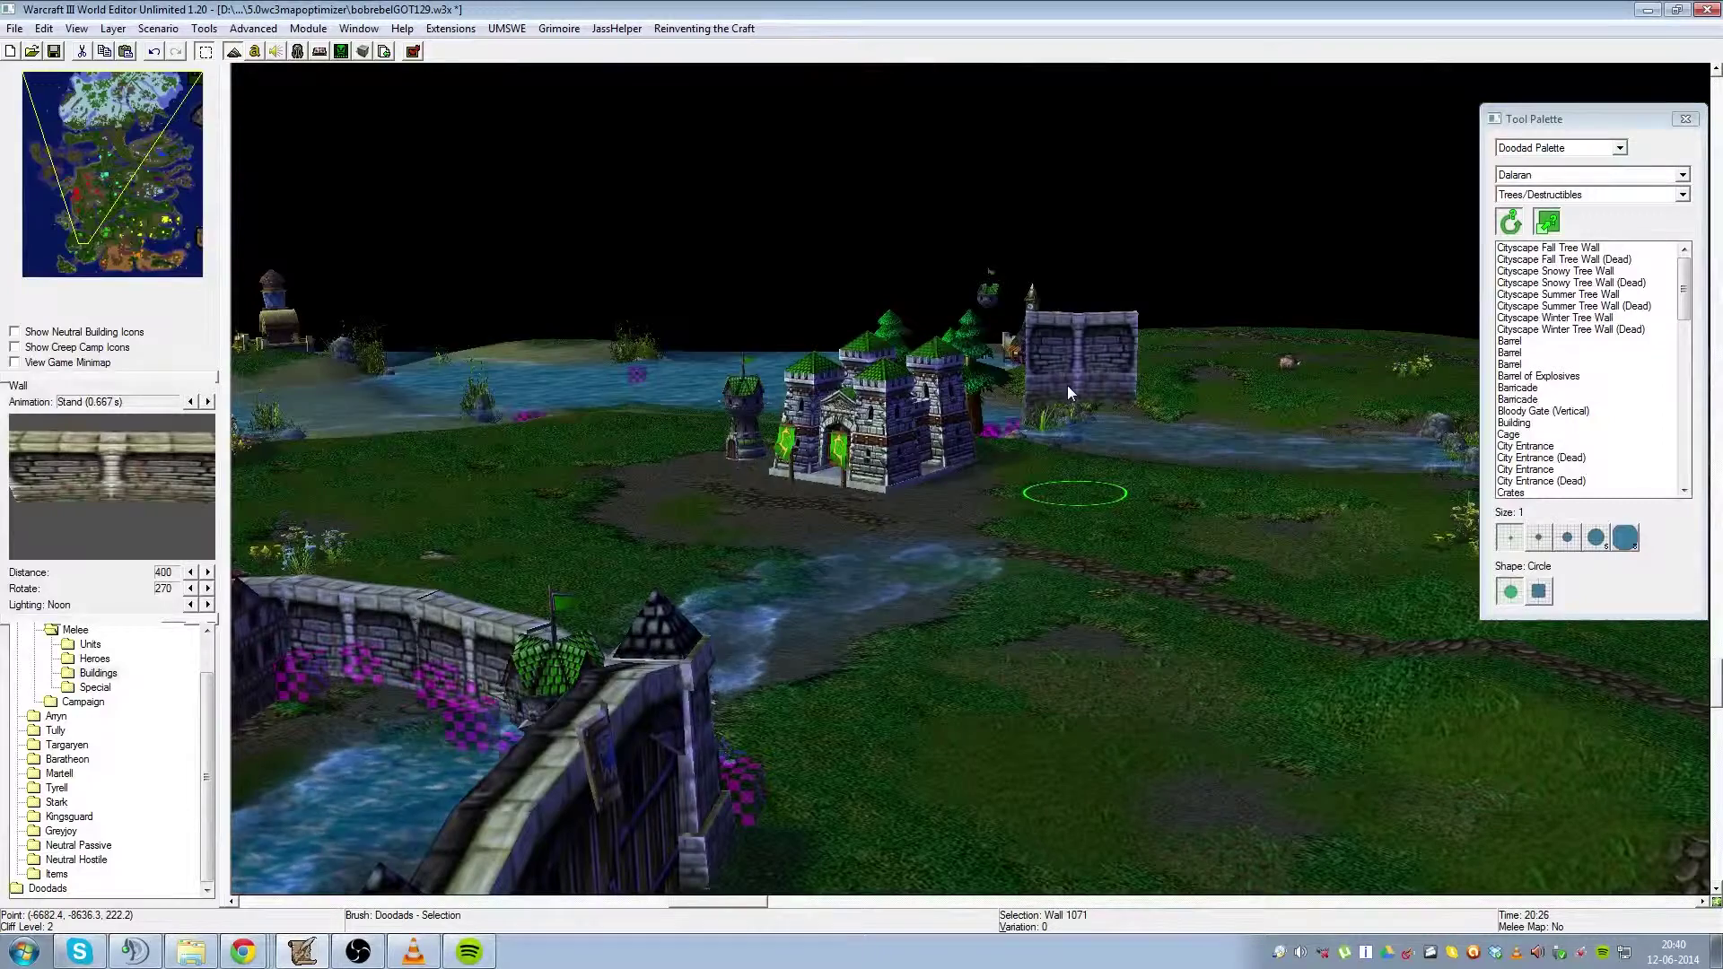
key(ctrl+z)
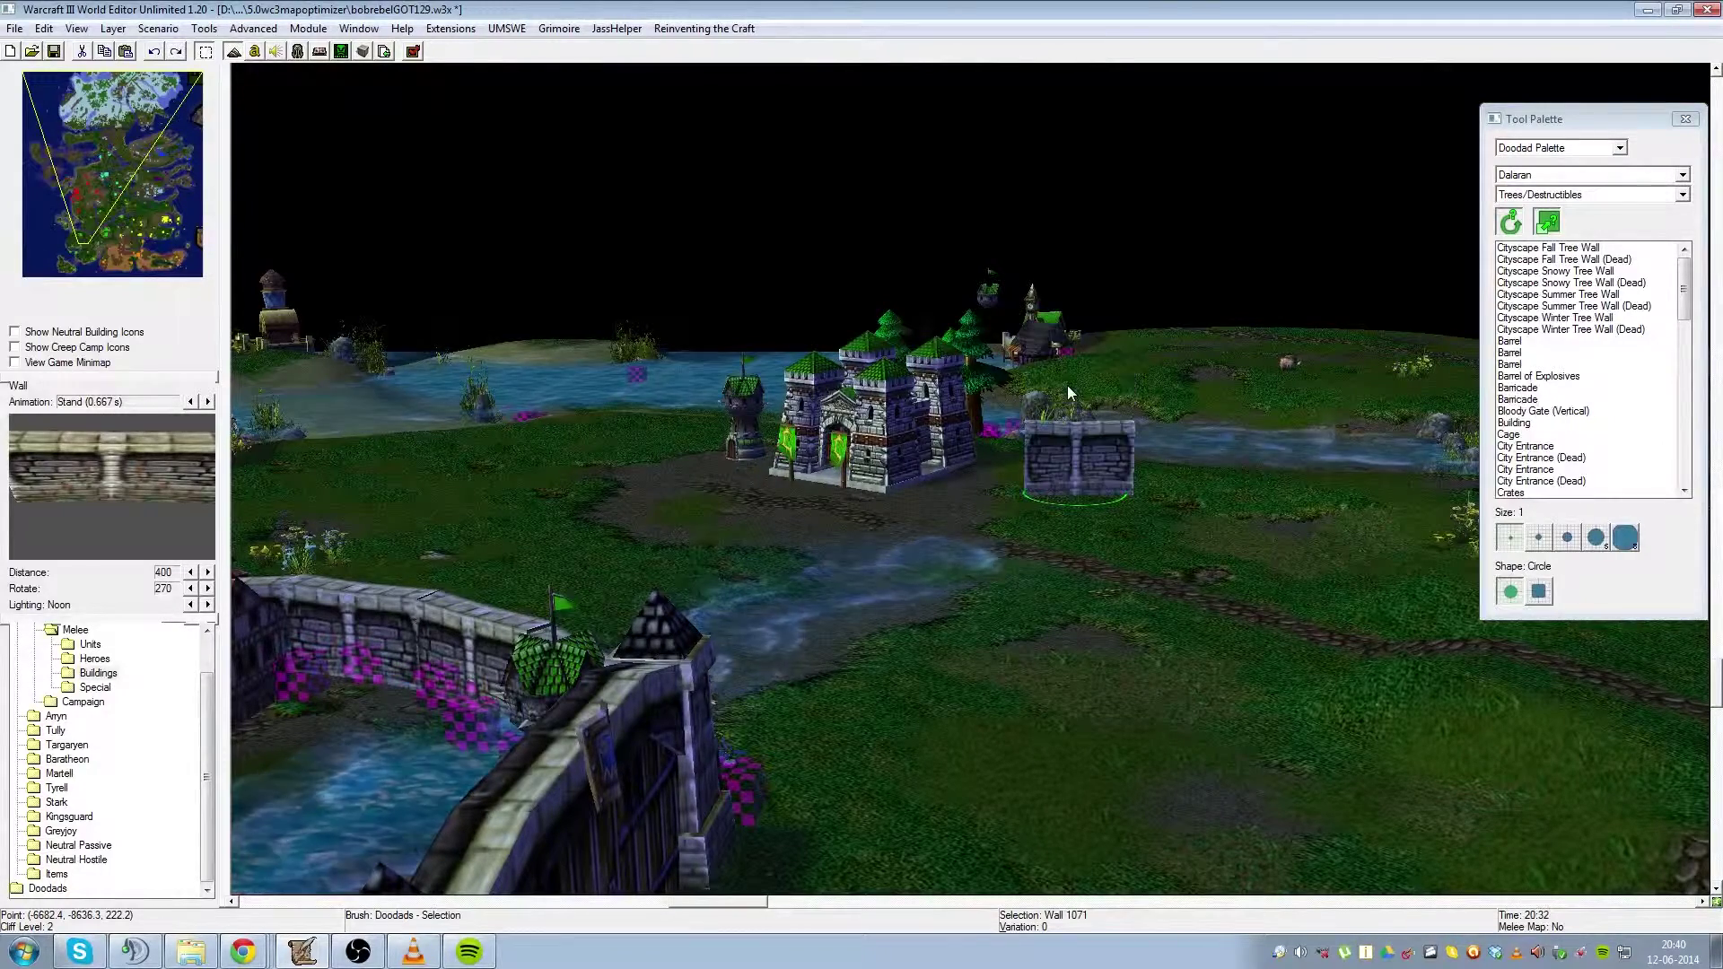
Step: Try stretching the wall segment vertically to several times its height, and undo the stretch
key(shift+Page_Up)
key(shift+Page_Up)
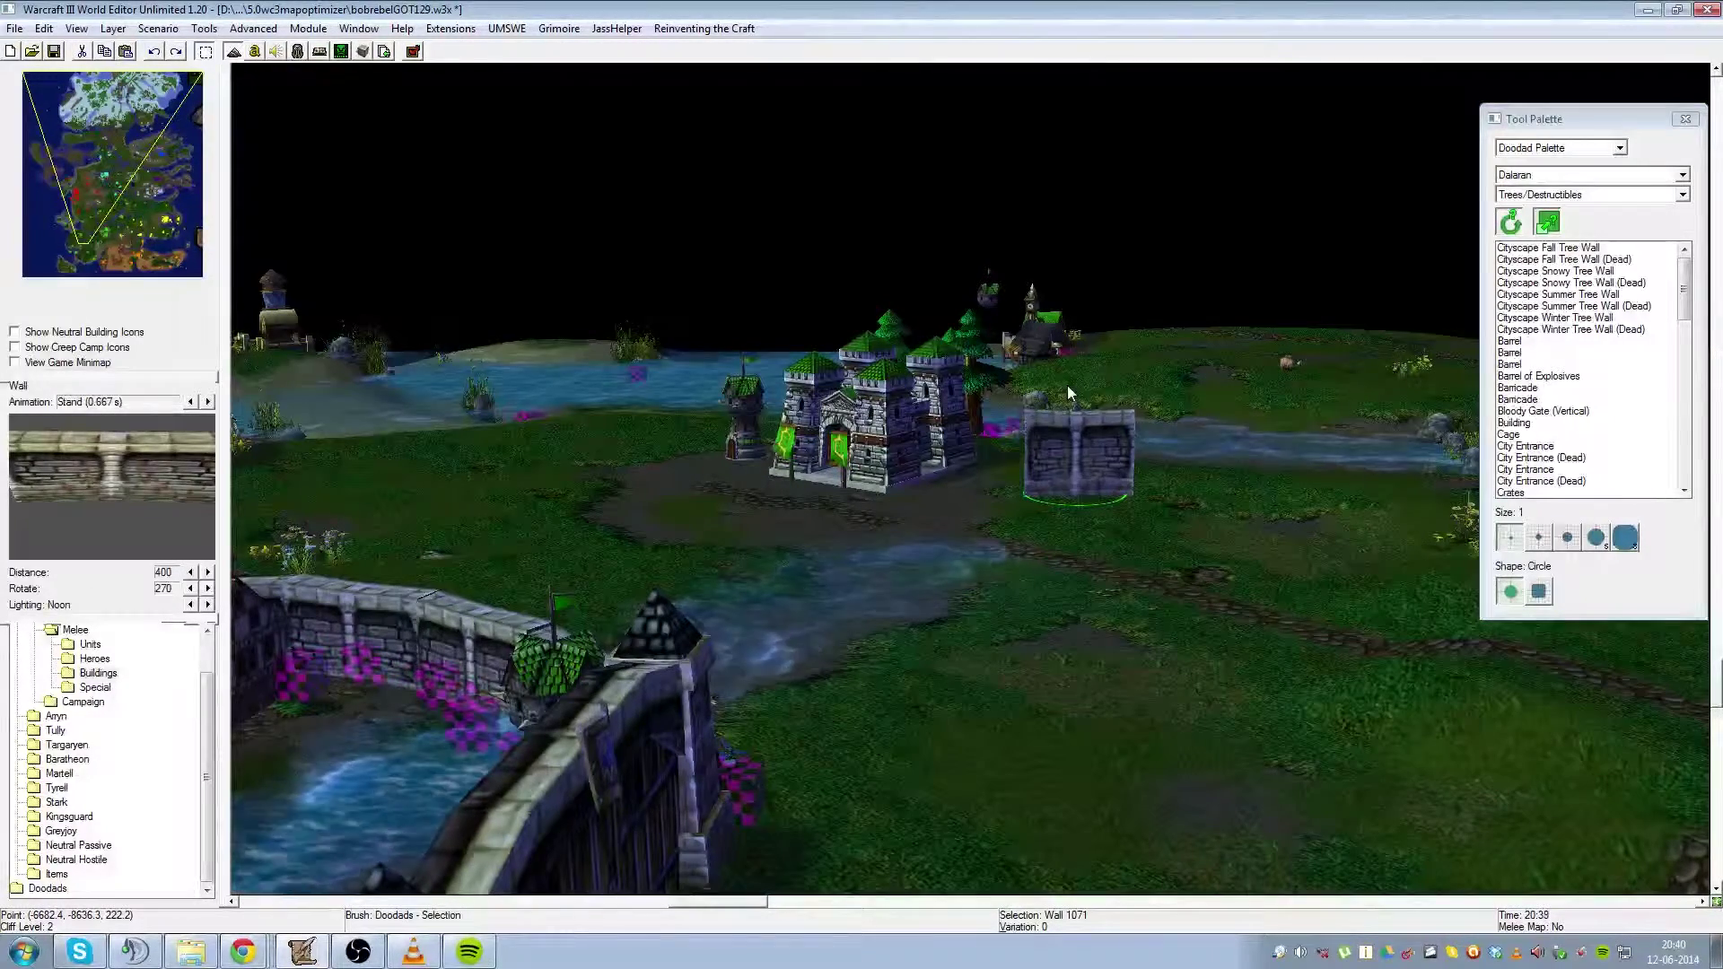
key(ctrl+Page_Up)
key(ctrl+Page_Up)
key(ctrl+Page_Up)
key(ctrl+Page_Up)
key(ctrl+Page_Up)
key(ctrl+Page_Up)
key(ctrl+Page_Up)
key(ctrl+Page_Up)
key(ctrl+Page_Up)
key(ctrl+Page_Up)
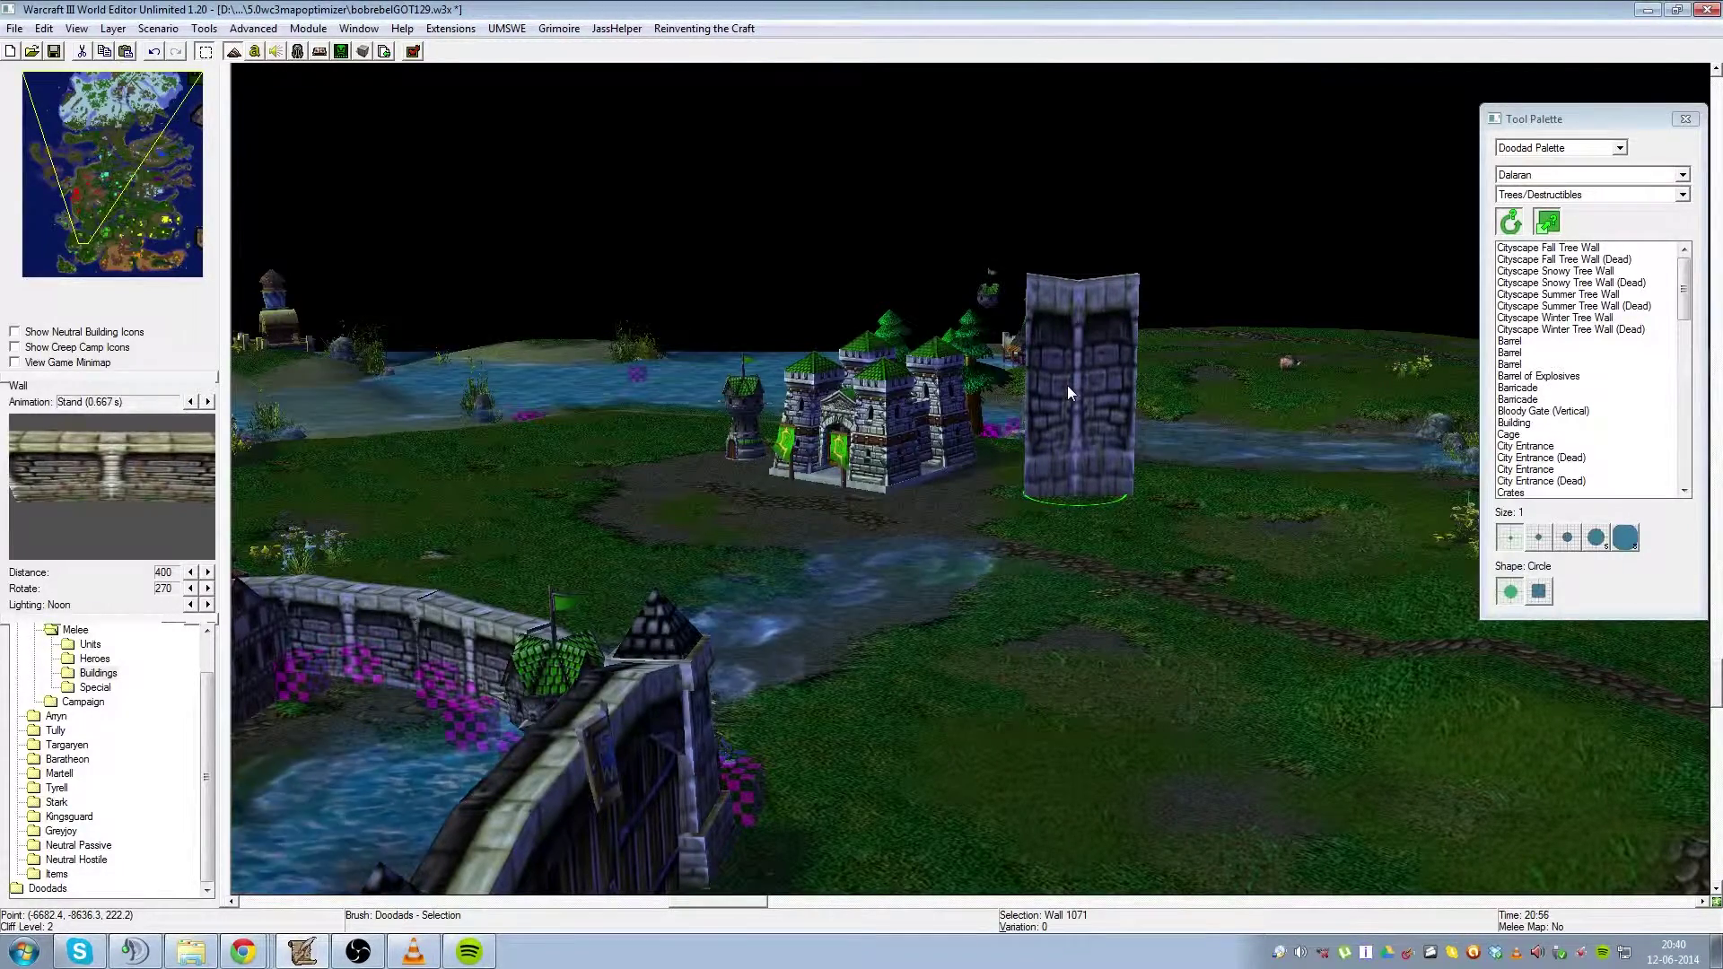
key(ctrl+z)
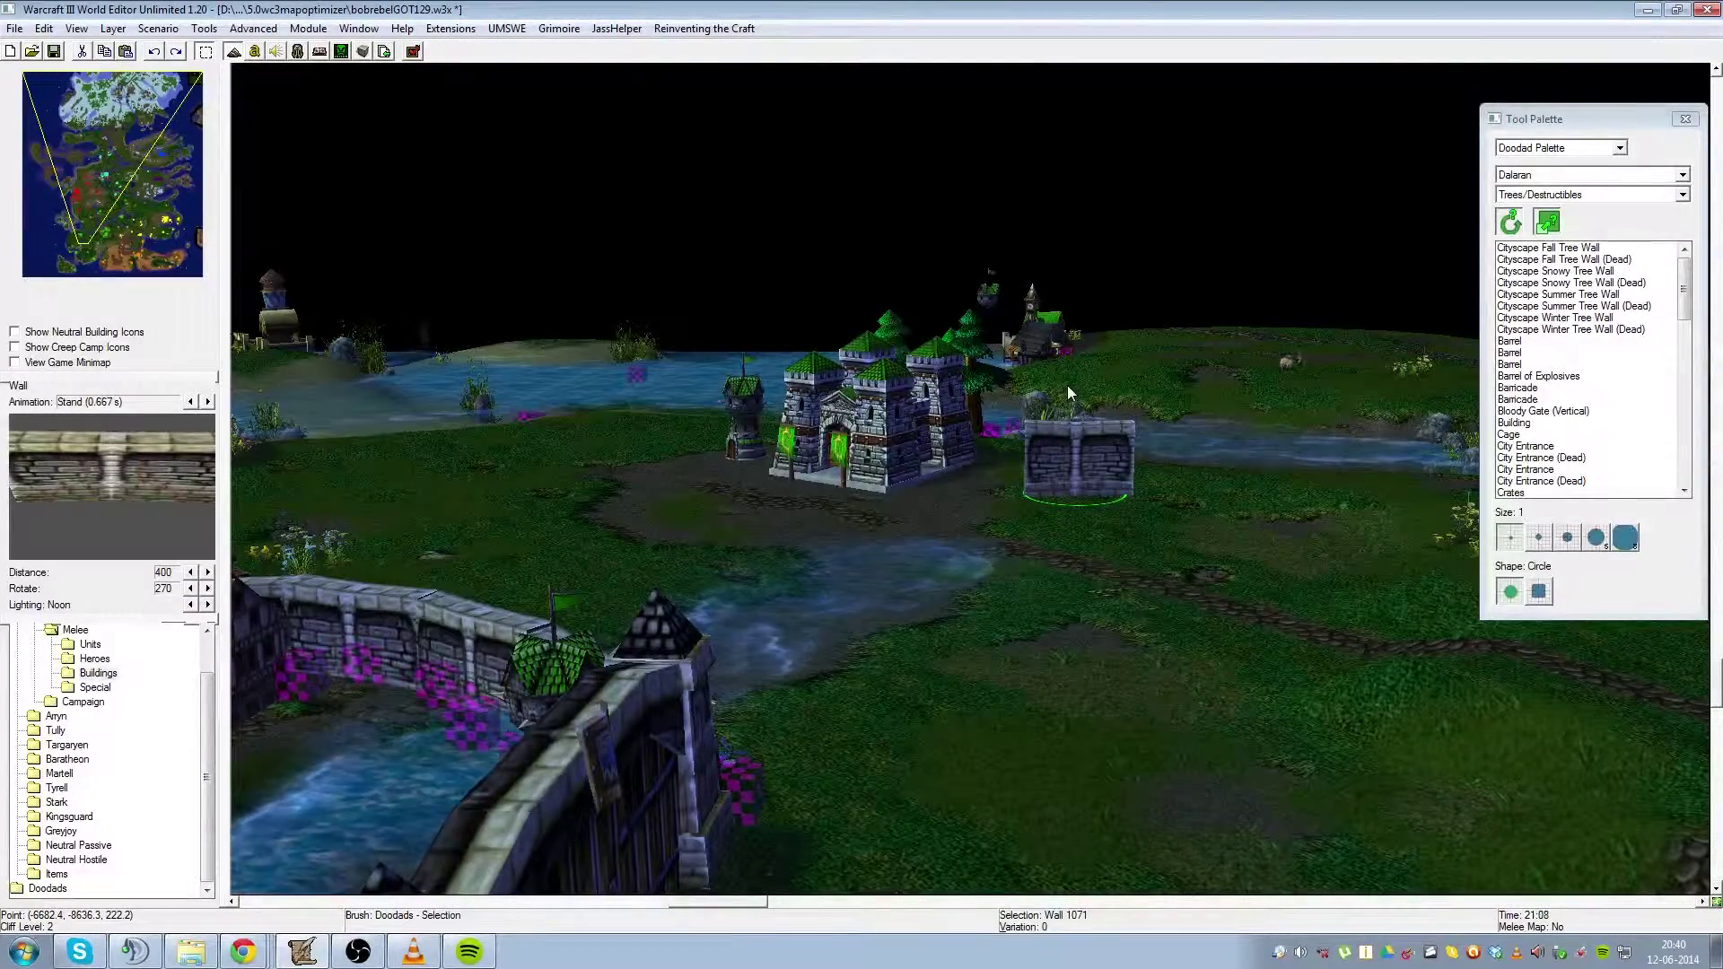
Step: Reduce the wall segment's height and raise it slightly above the ground
key(Page_Down)
key(Page_Down)
key(Page_Down)
key(Page_Down)
key(Page_Down)
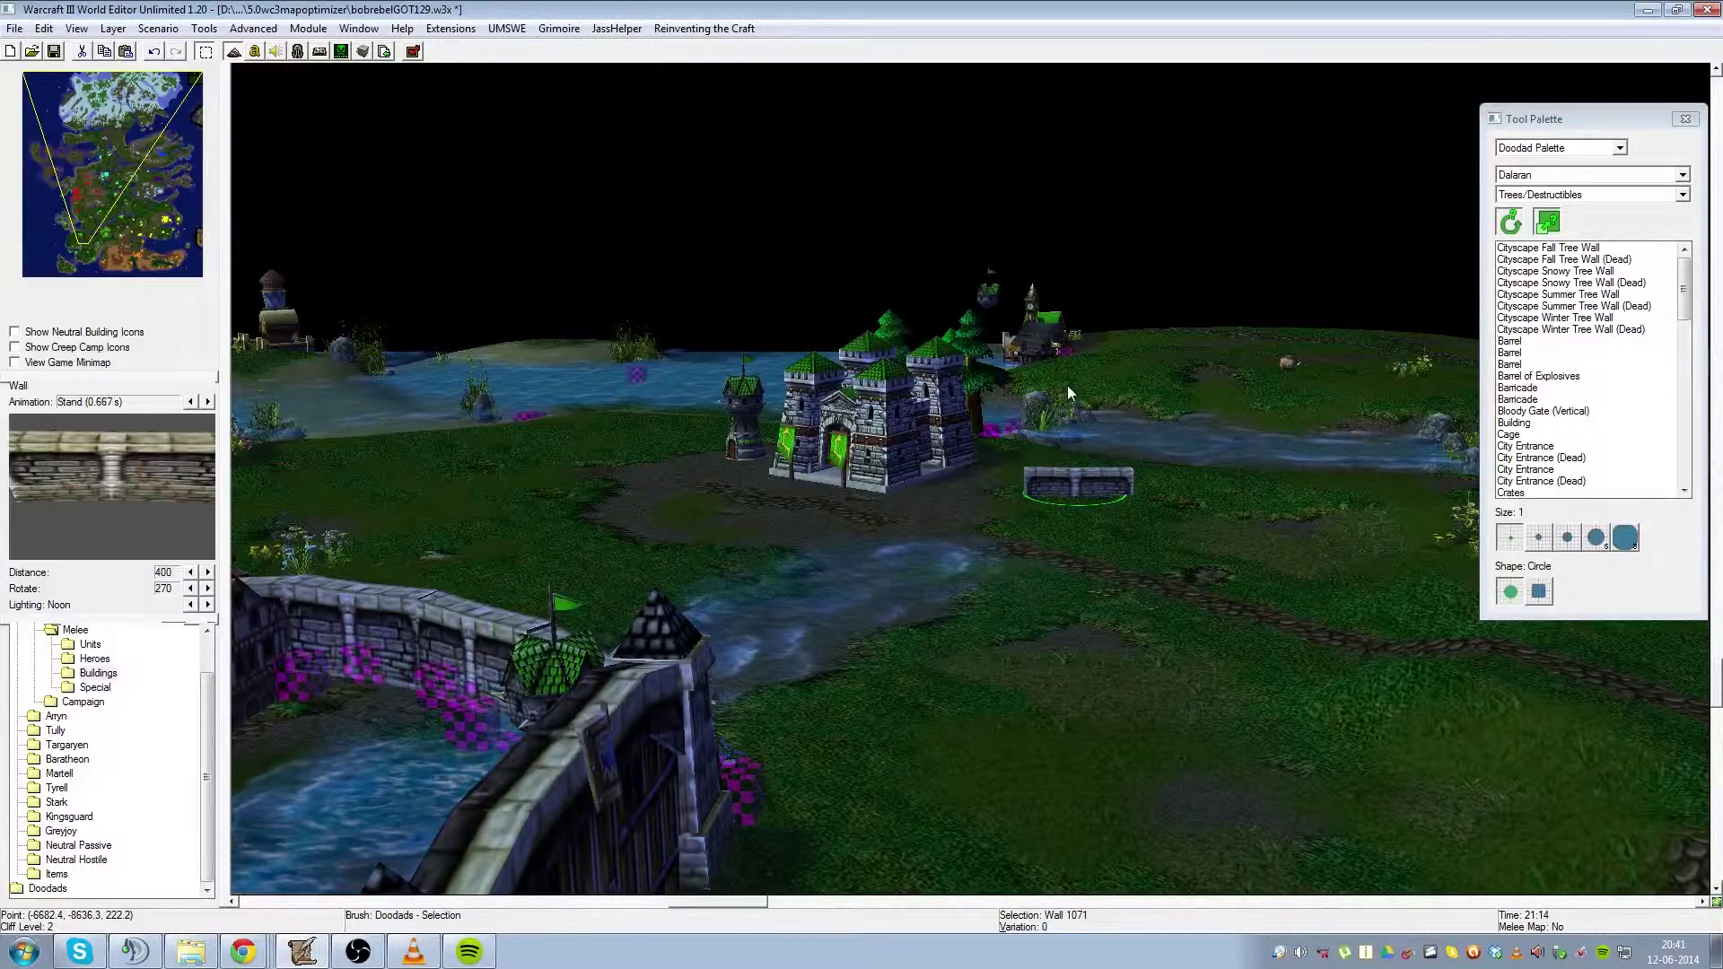
key(Page_Up)
key(Page_Up)
key(Page_Up)
key(Page_Up)
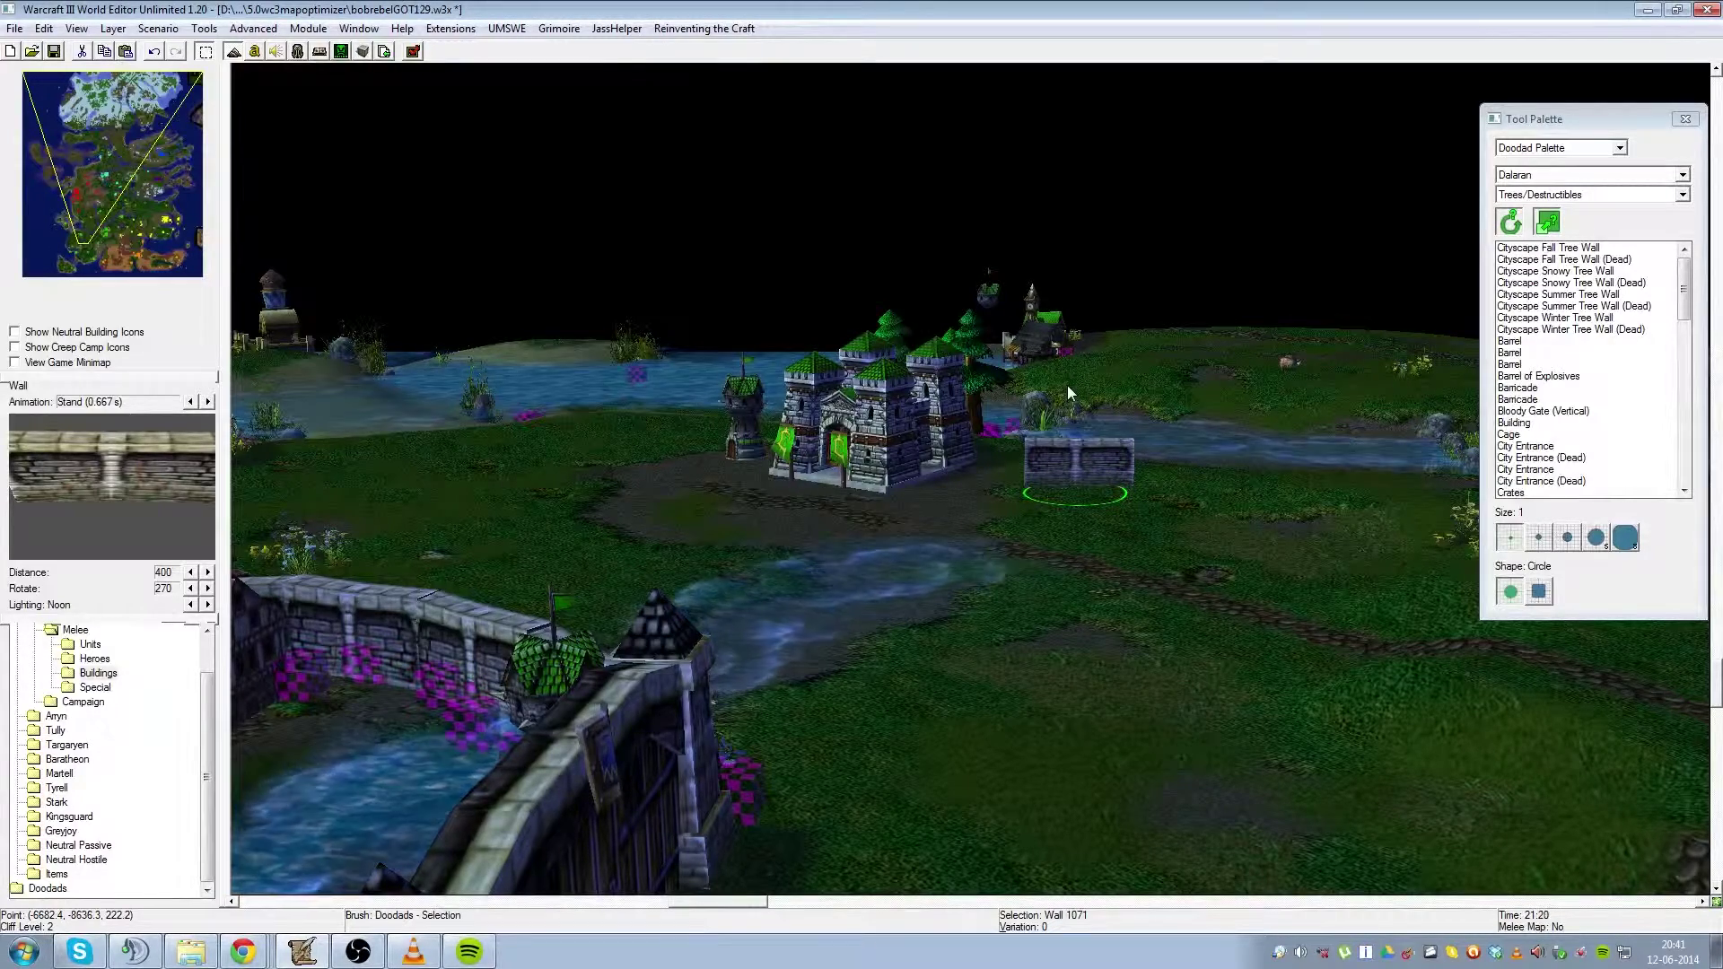
Step: Flatten the wall segment to a thin strip and raise it until it floats well above its selection circle
key(Page_Down)
key(Page_Down)
key(Page_Down)
key(Page_Down)
key(Page_Down)
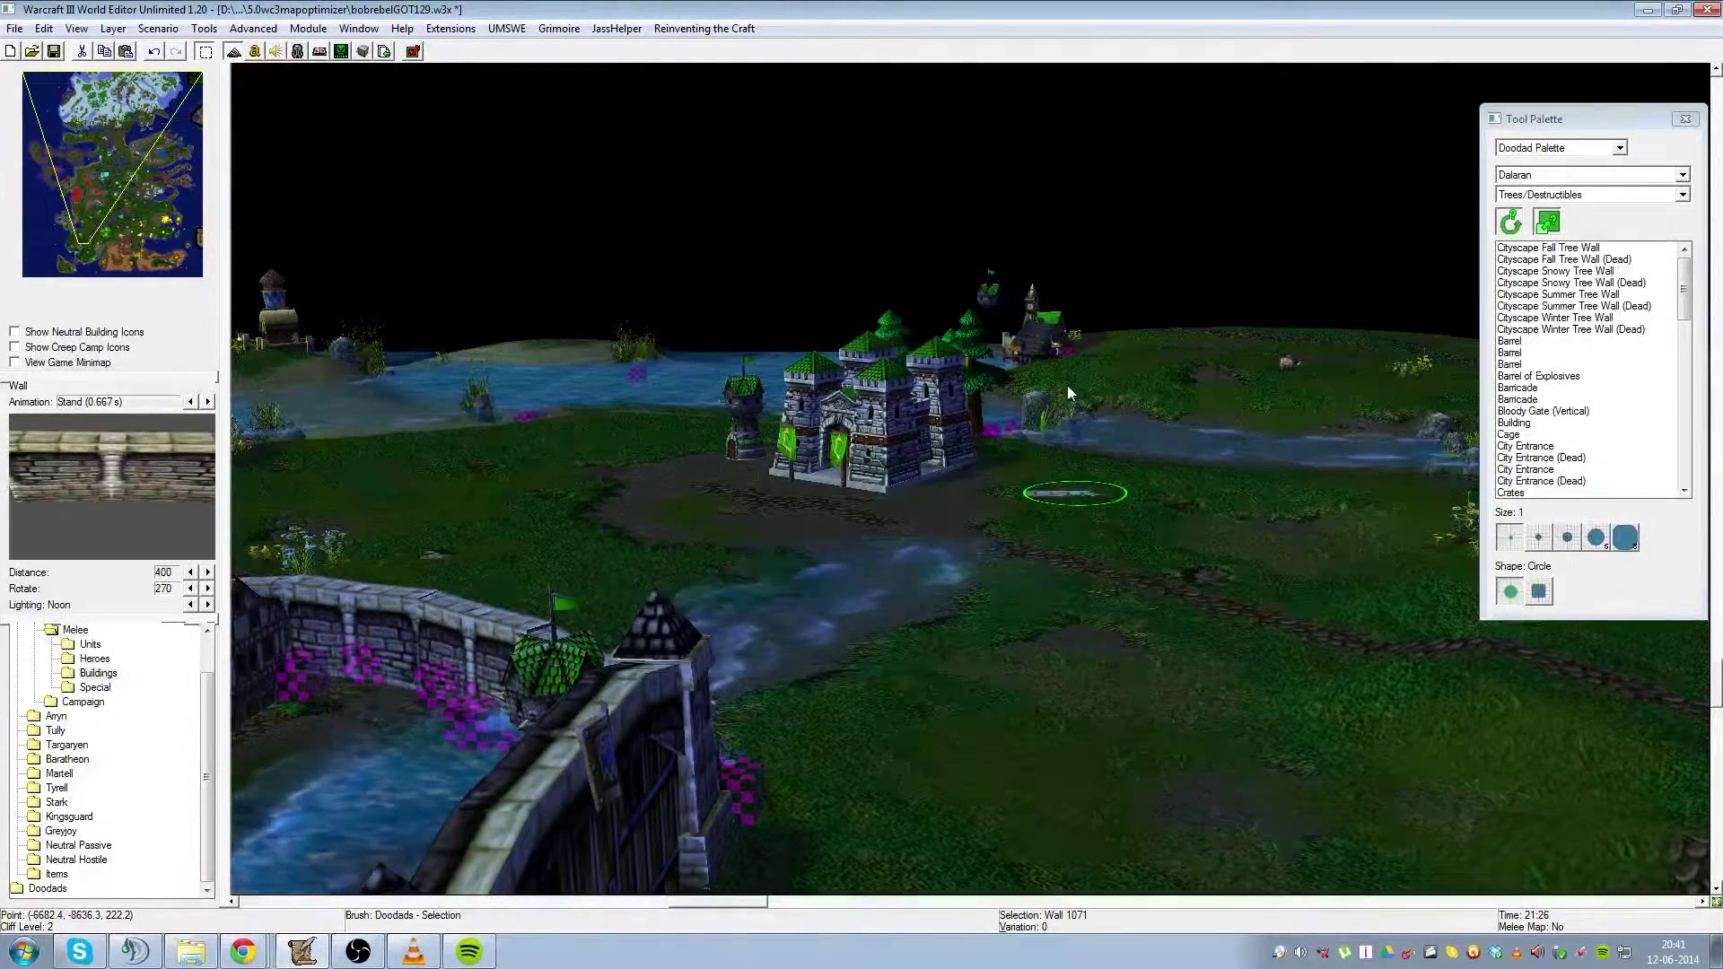
key(Page_Up)
key(Page_Up)
key(Page_Up)
key(Page_Up)
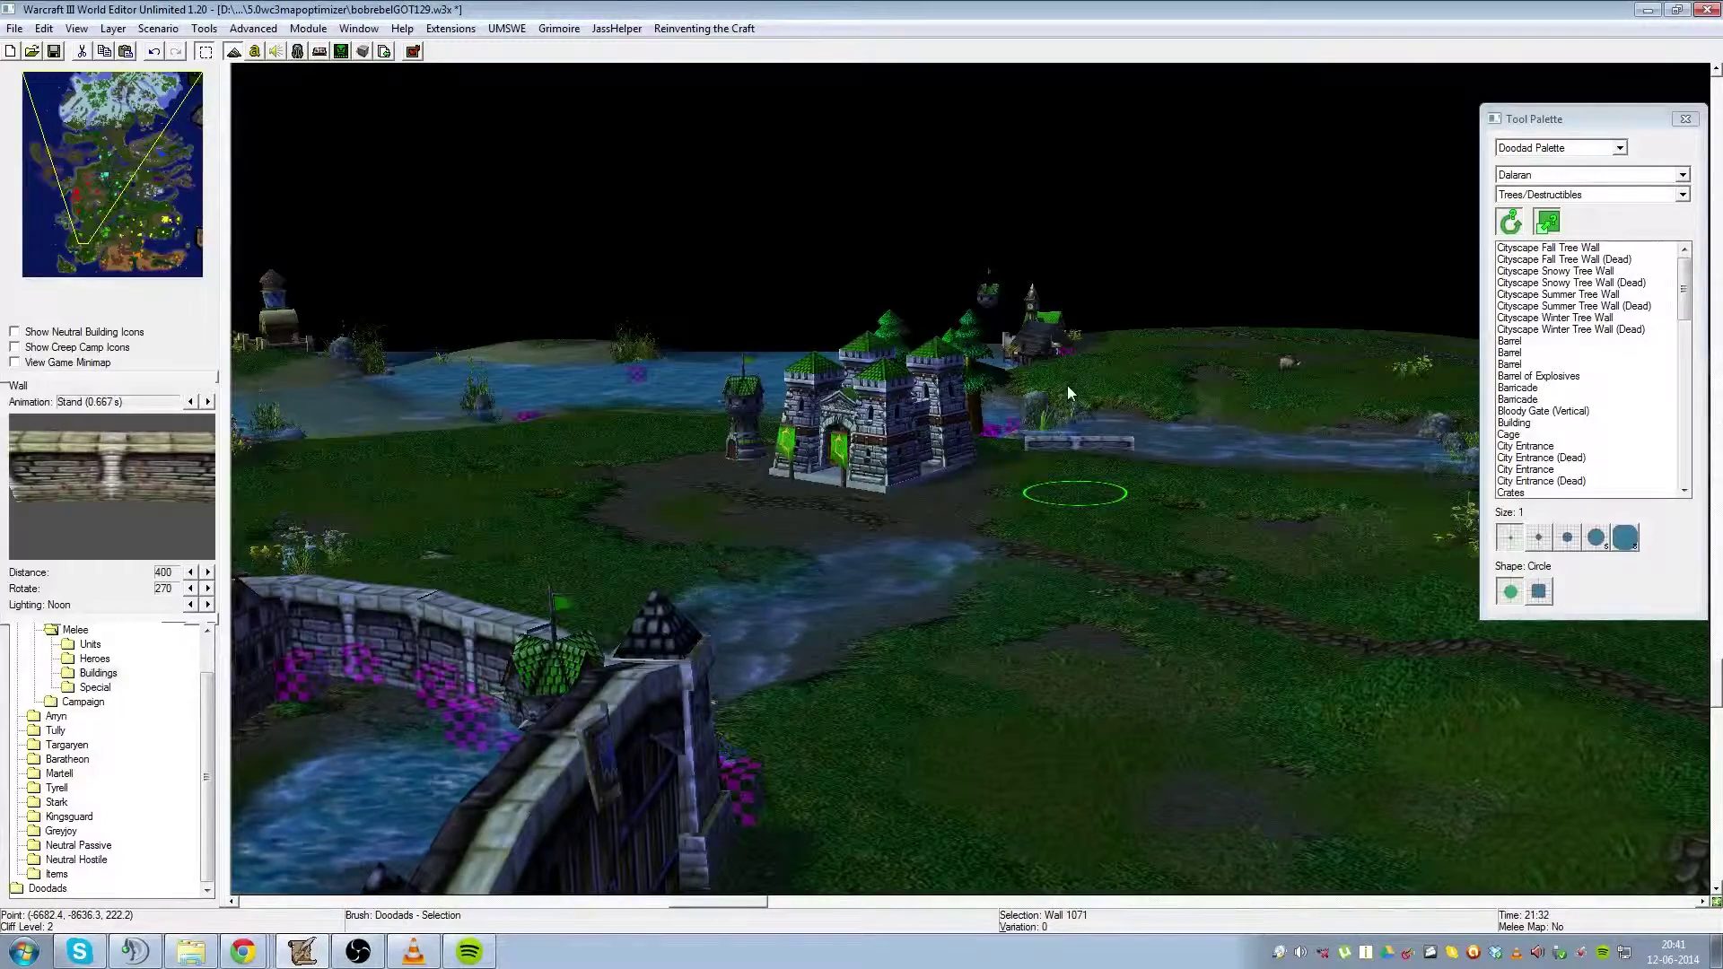
key(Page_Up)
Step: Lock the editor view to the game view settings
ctrl+right_drag(1075, 382, 982, 307)
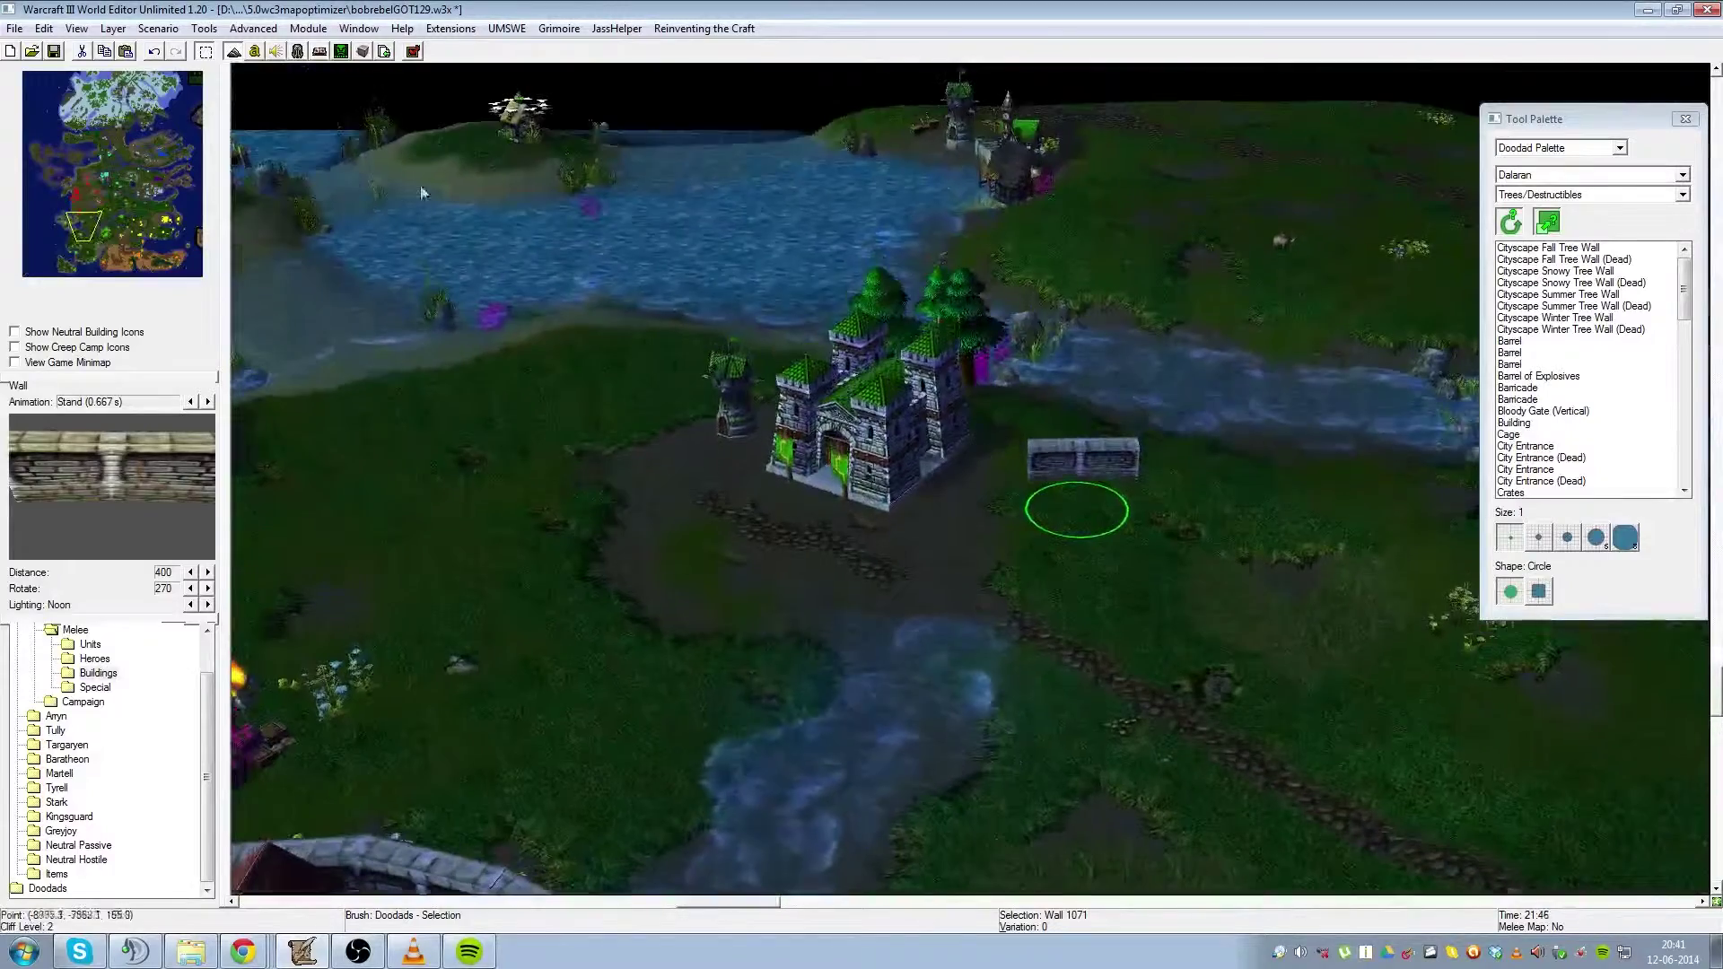
click(76, 28)
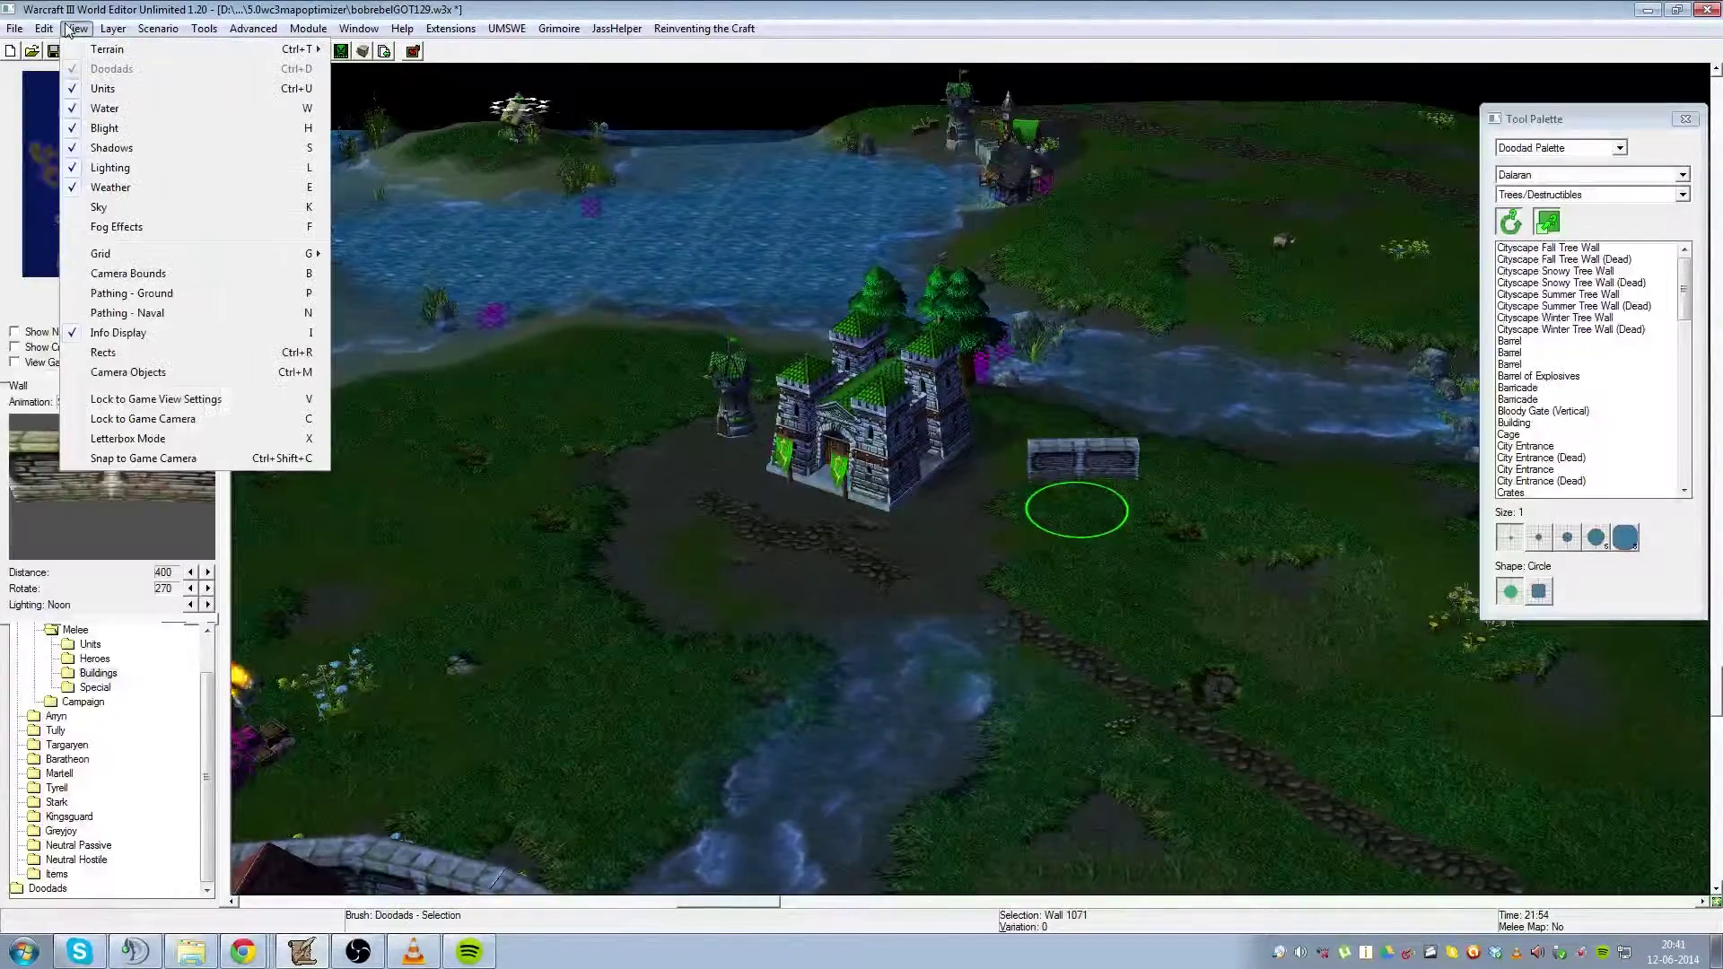
click(273, 403)
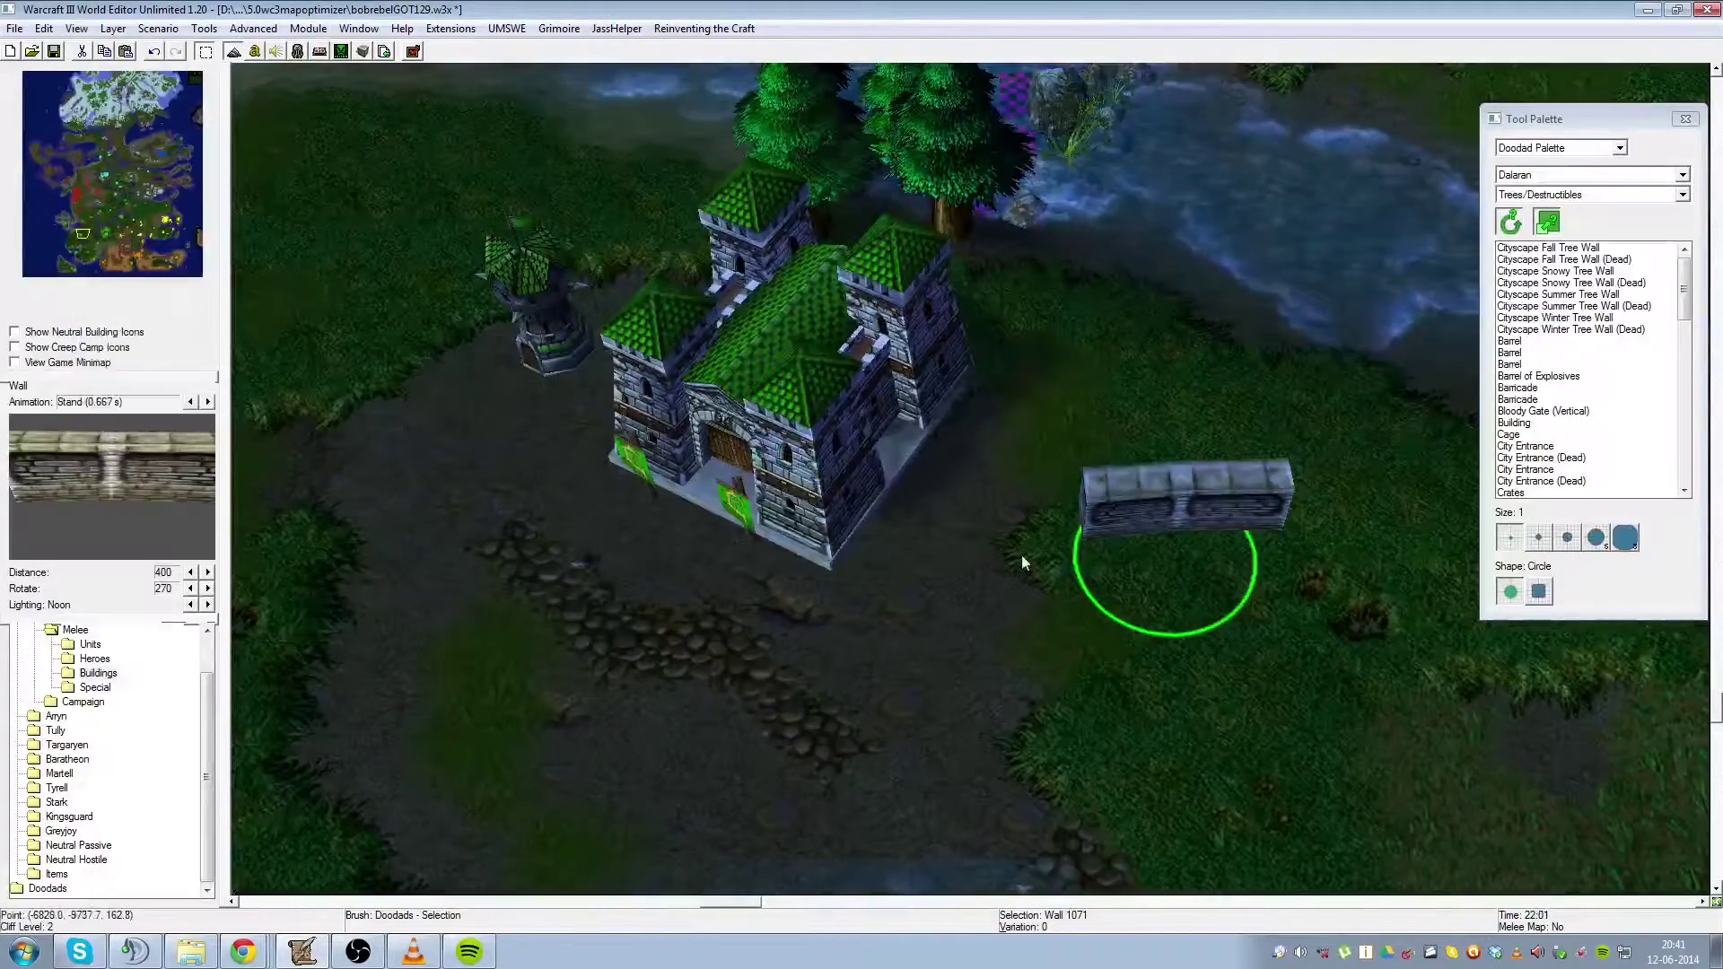
Step: Place the wall segment diagonally beside the castle's east corner and scale it down to a small piece
mouse_move(1144, 500)
mouse_down()
mouse_move(1151, 570)
mouse_move(1119, 492)
mouse_up()
mouse_move(1049, 552)
ctrl+mouse_down()
mouse_move(1129, 585)
mouse_move(1012, 571)
mouse_move(1029, 569)
ctrl+mouse_up()
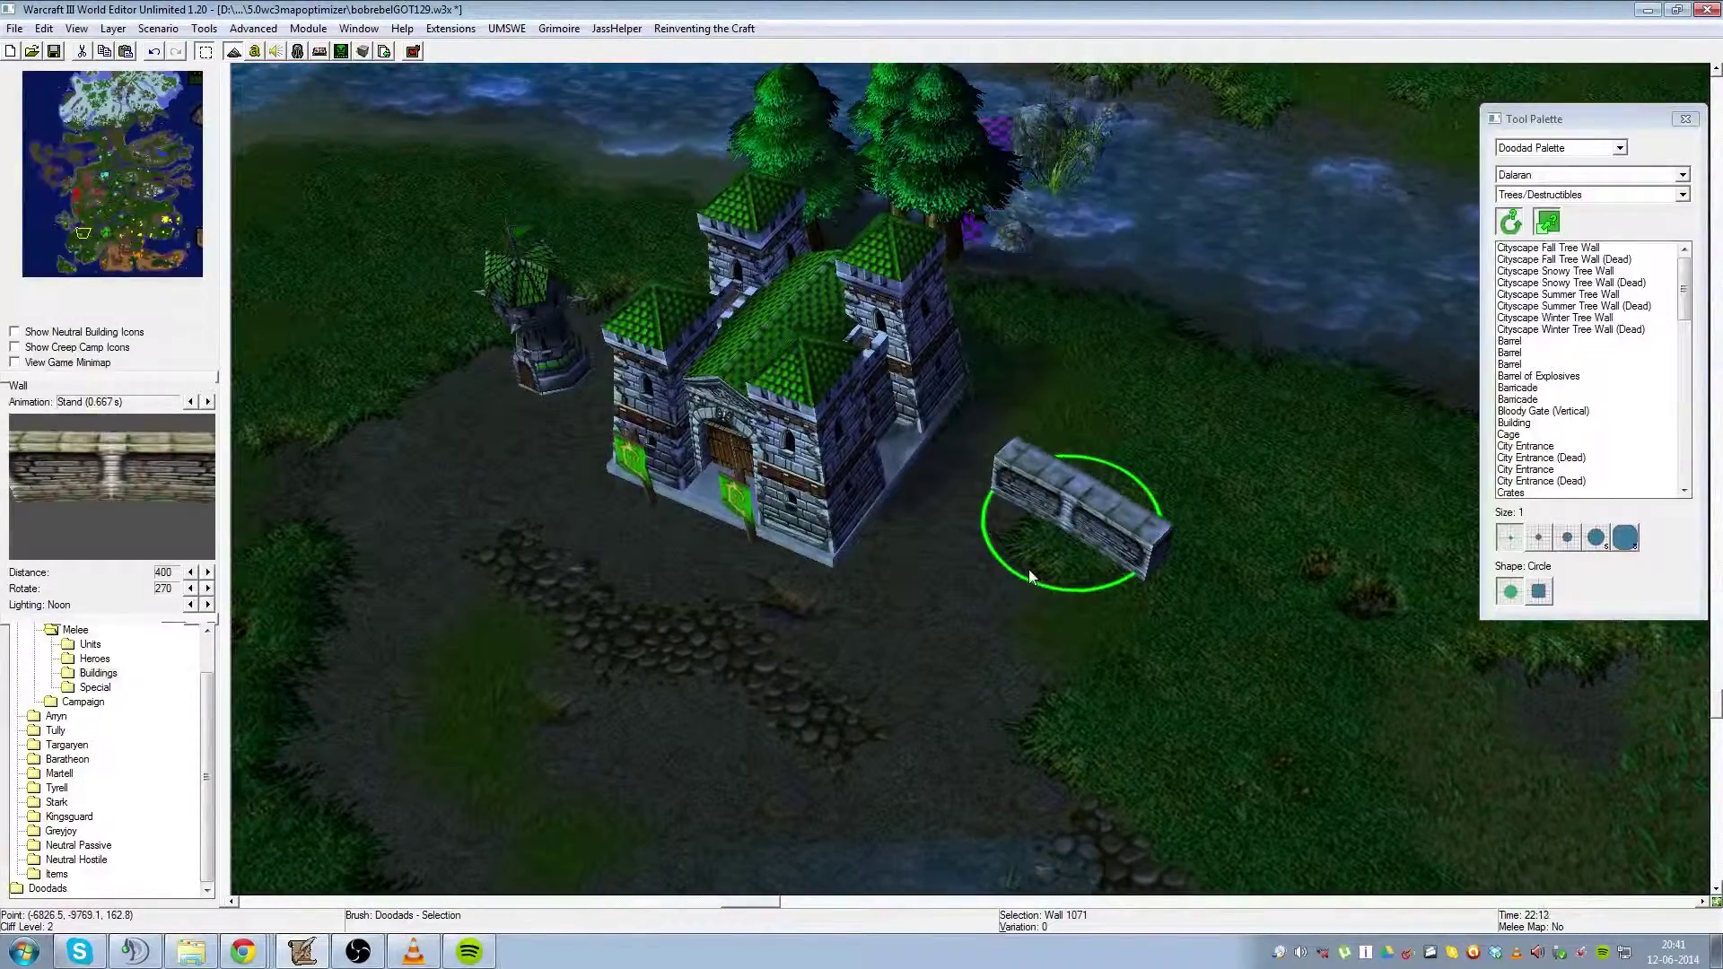
key(KP_Subtract)
key(KP_Subtract)
key(KP_Subtract)
key(KP_Subtract)
key(KP_Subtract)
key(KP_Subtract)
key(KP_Subtract)
key(KP_Subtract)
key(KP_Subtract)
key(KP_Subtract)
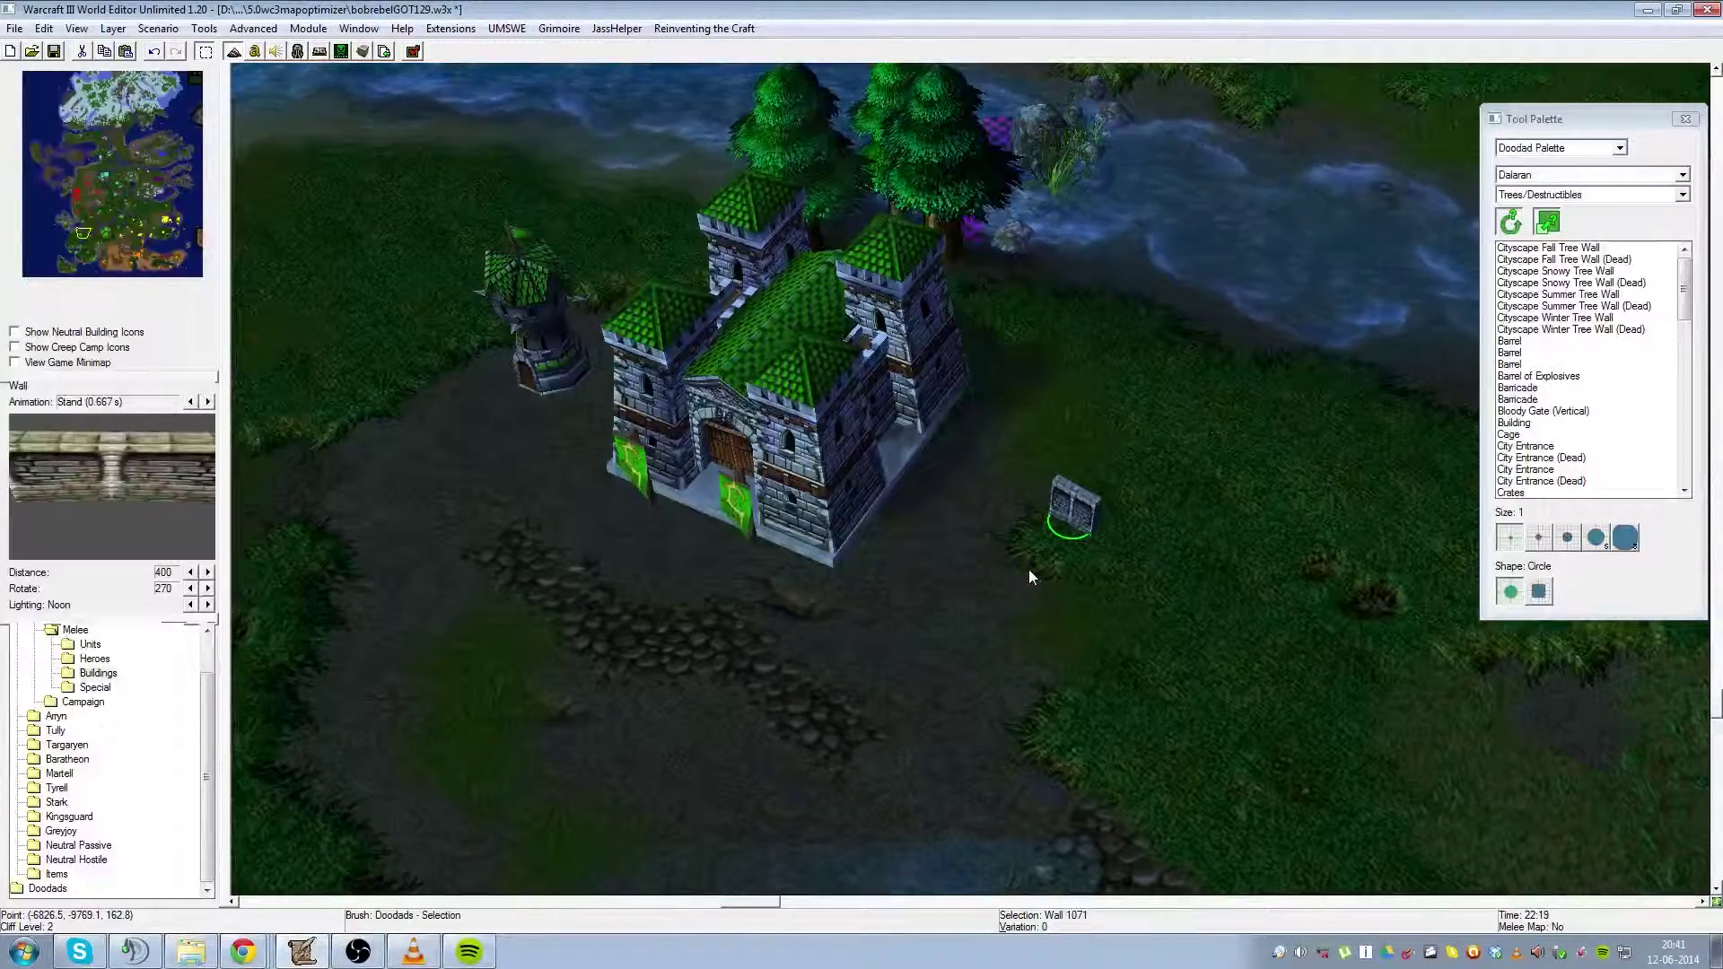
Step: Raise the small wall segment above the ground and enlarge it to a full-length wall
key(Page_Up)
key(Page_Up)
key(Page_Up)
key(Page_Up)
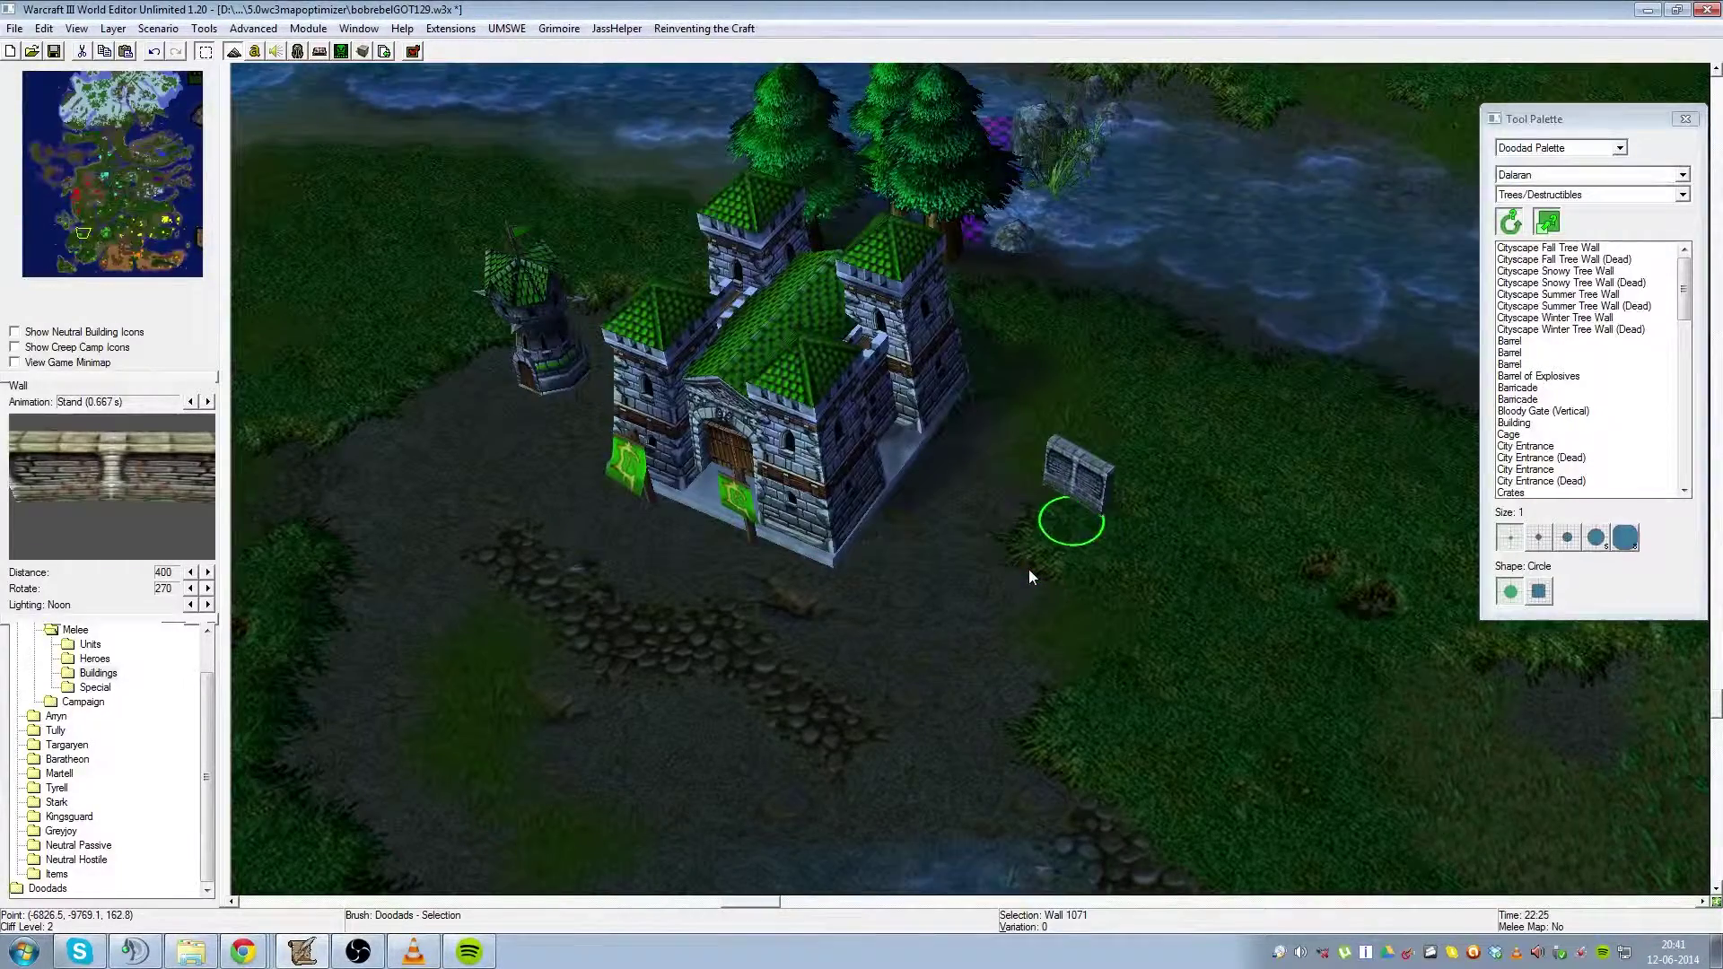
key(Page_Up)
key(Page_Up)
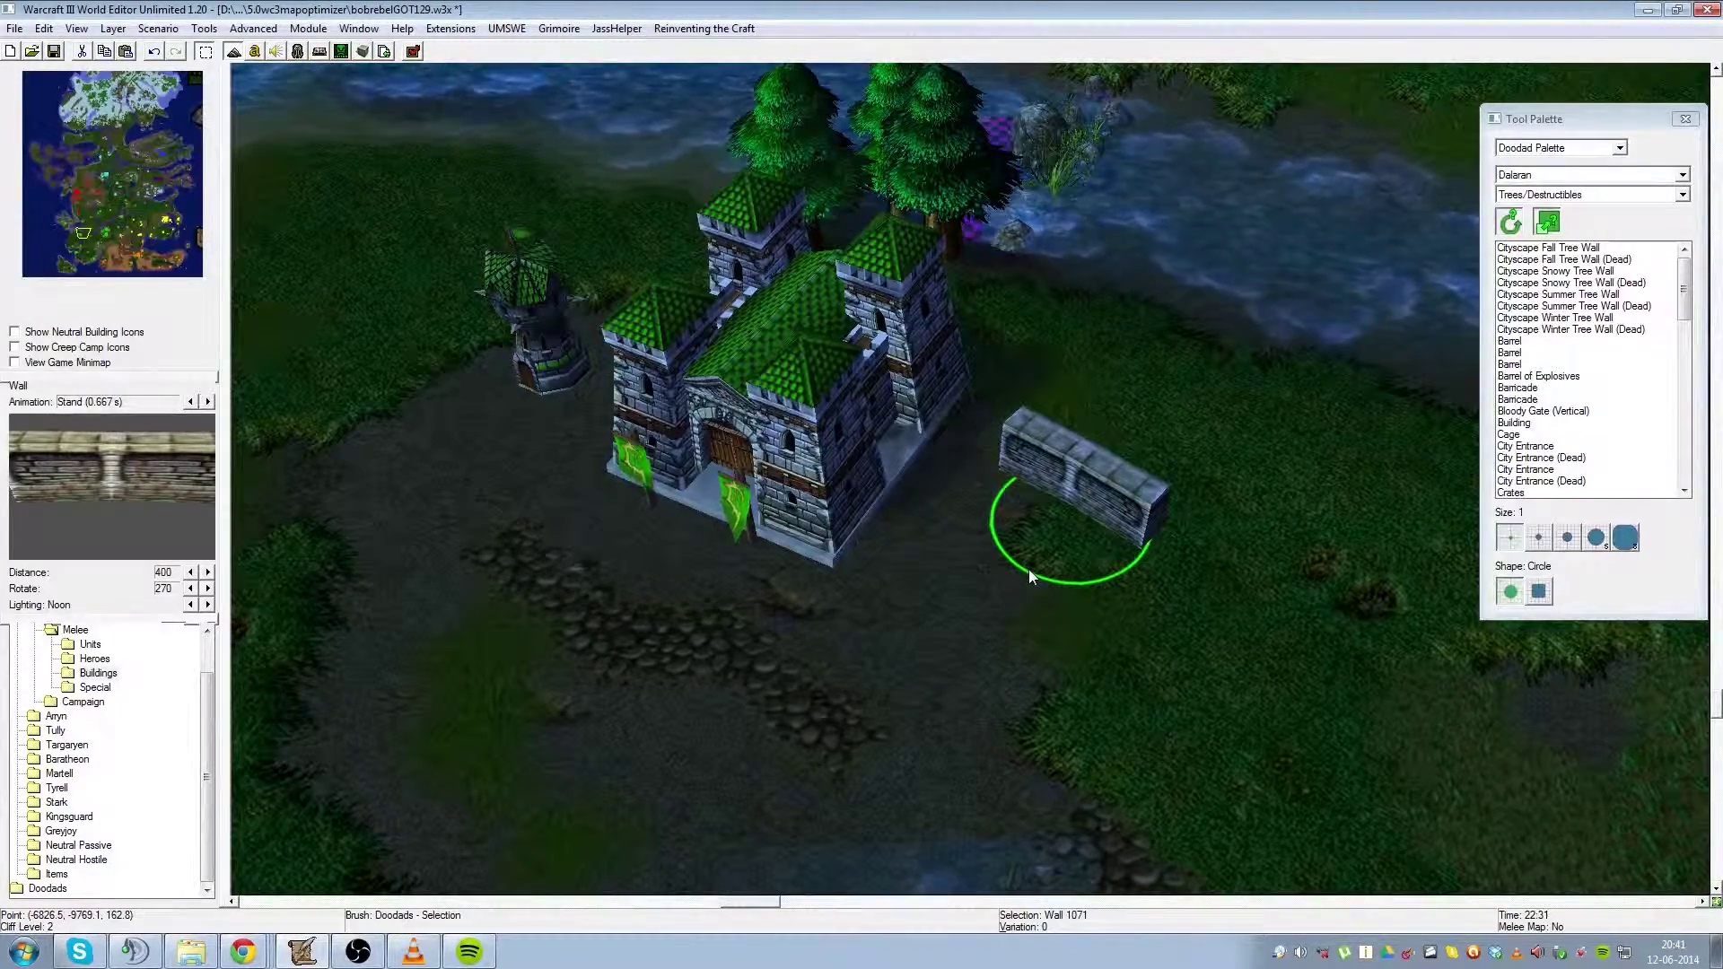
Step: Adjust the floating wall segment's rotation and enlarge it further until it reaches the castle's corner tower
ctrl+drag(1160, 539, 1015, 596)
key(Page_Up)
key(Page_Up)
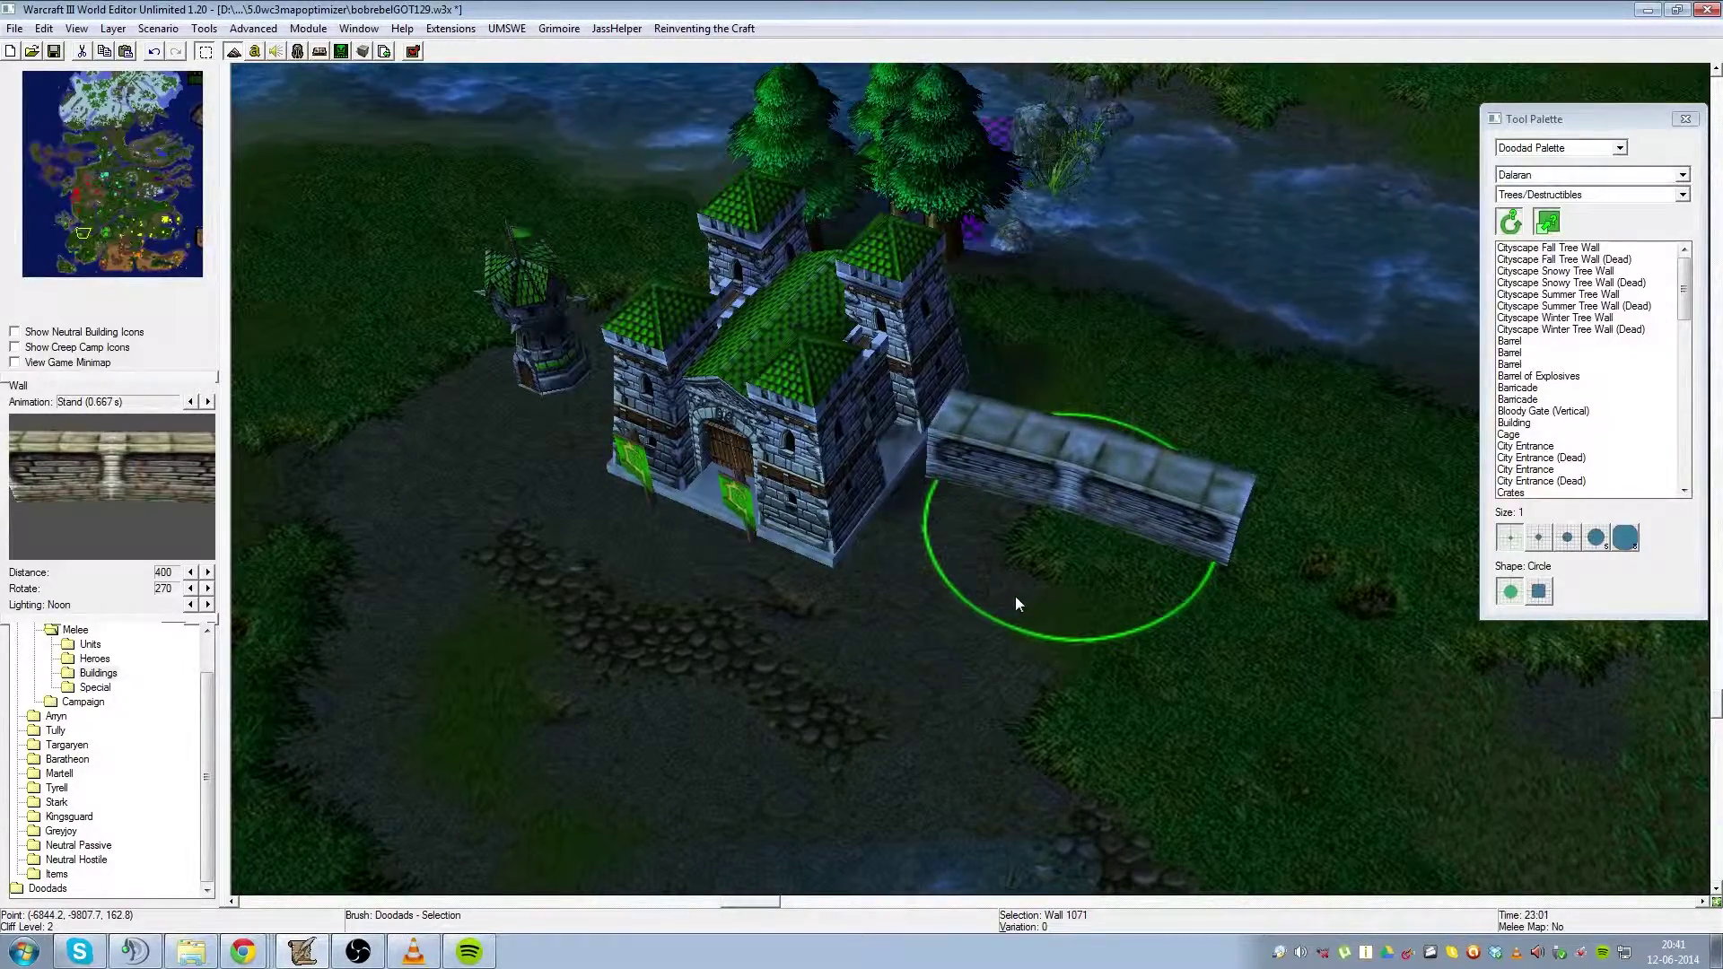
Step: Shrink the wall segment's width so it becomes a narrow upright piece standing beside the castle
key(Page_Down)
key(Page_Down)
key(Page_Down)
key(Page_Down)
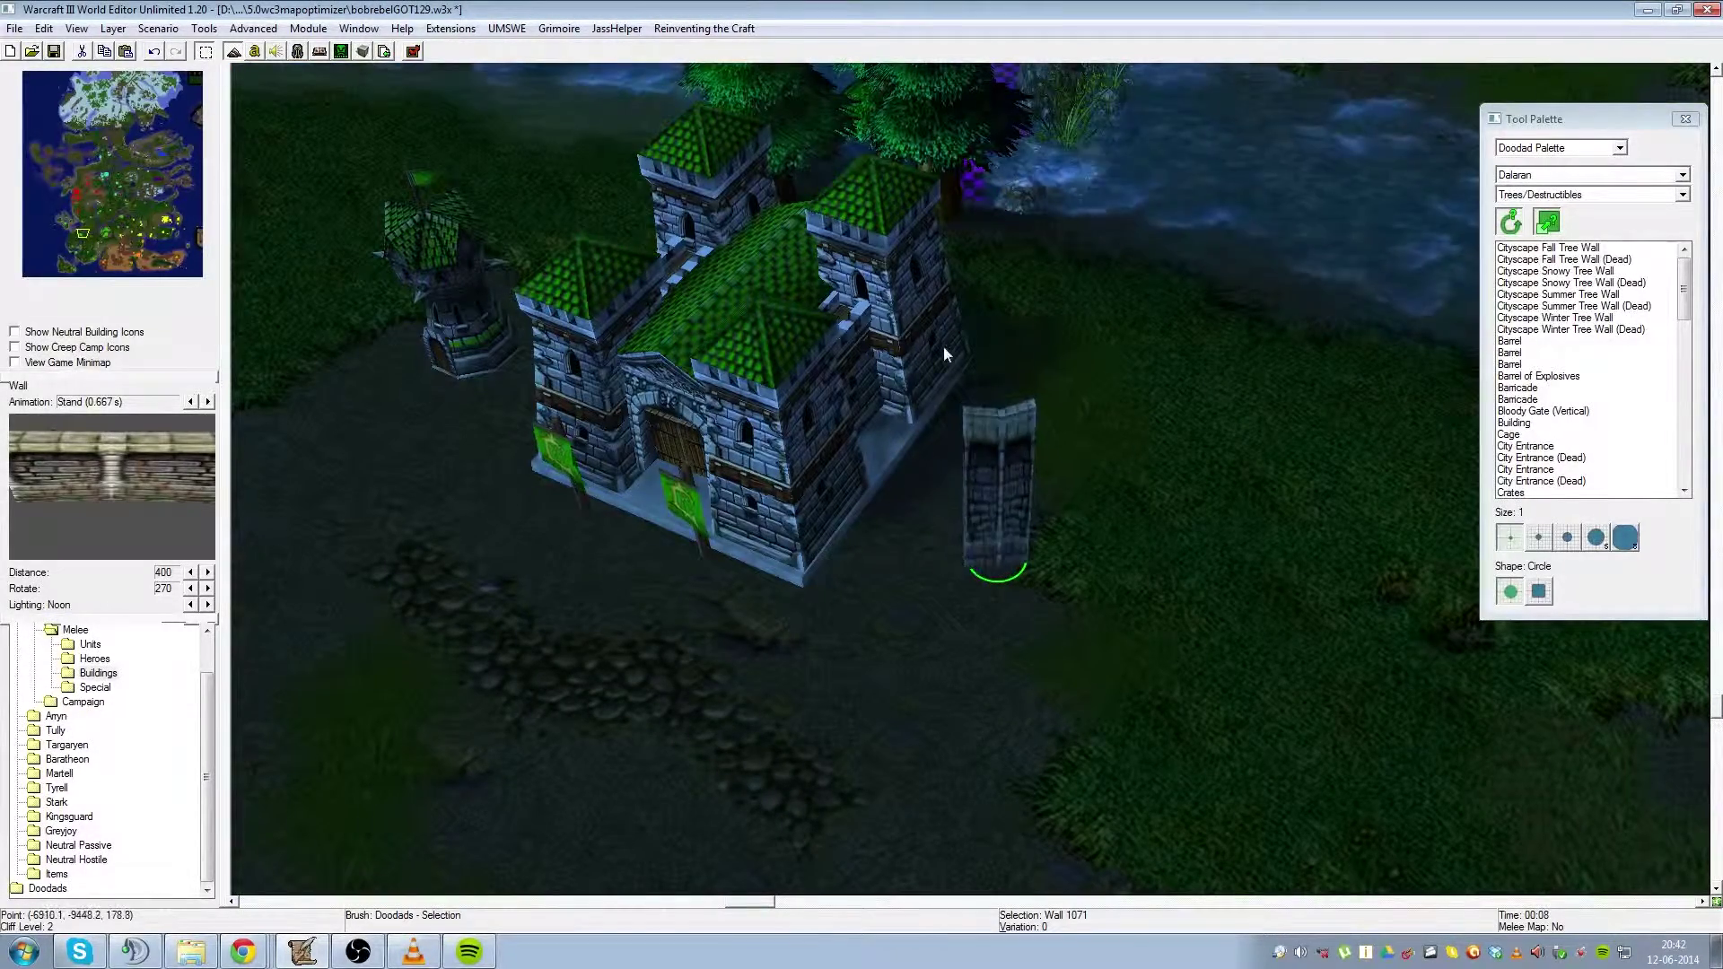
Step: Stretch the narrow wall segment vertically into a tall pillar about as high as the castle towers
ctrl+click(896, 347)
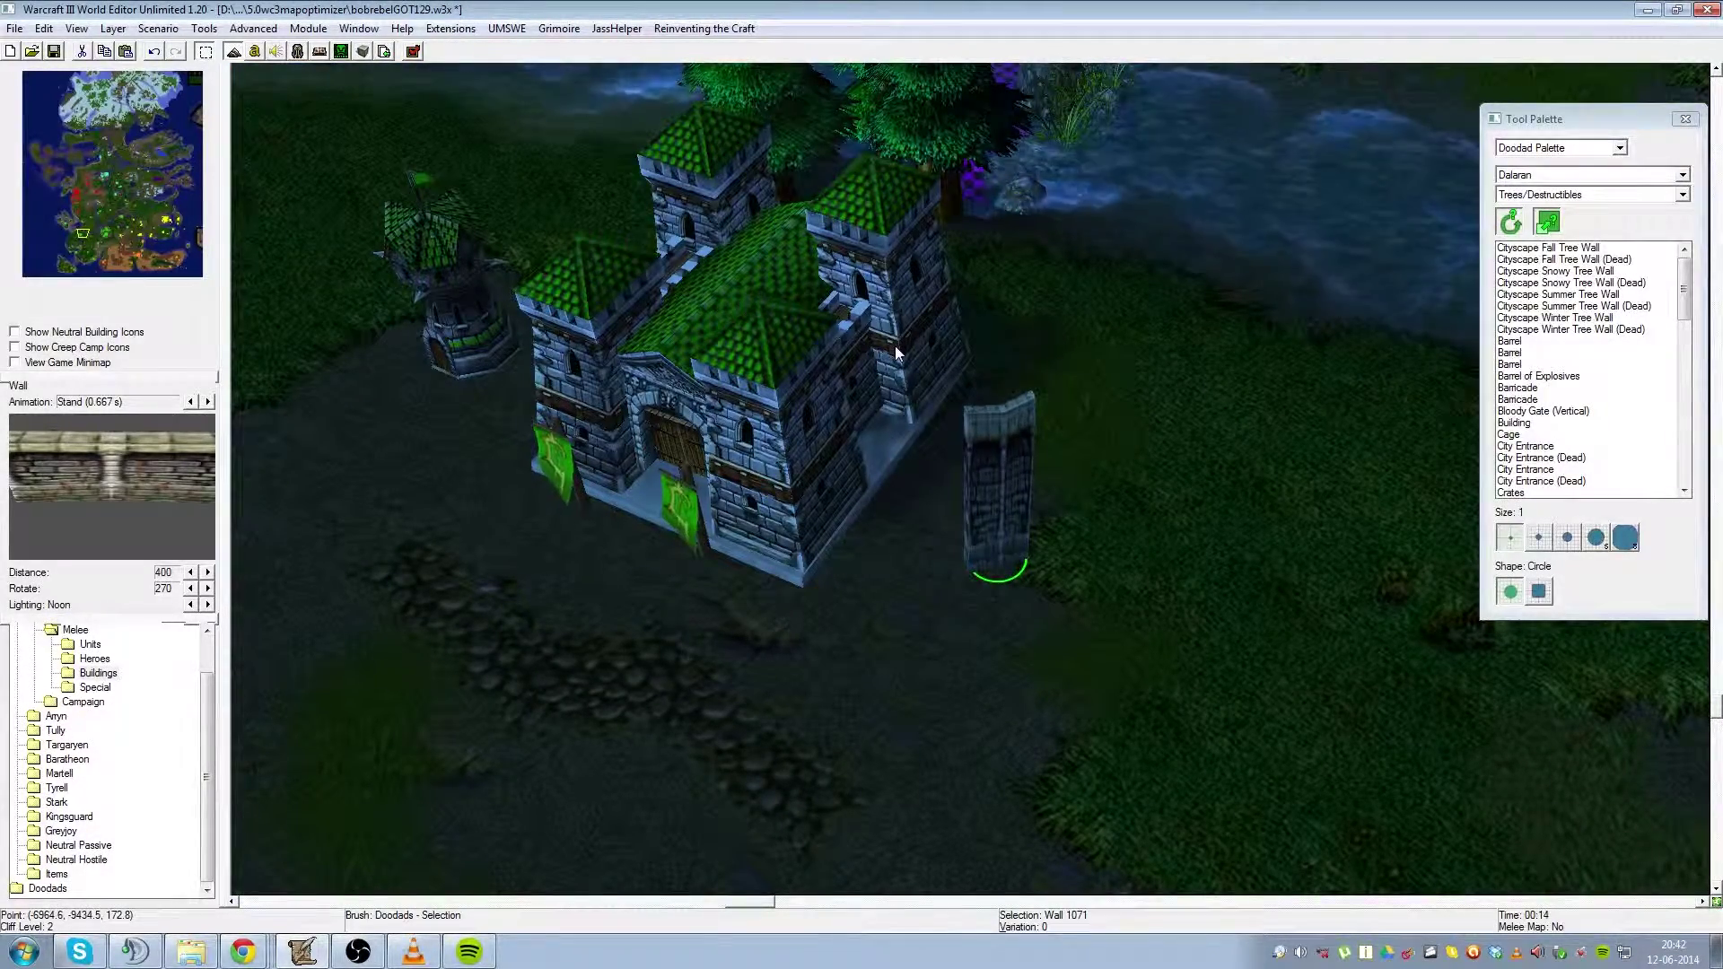
key(Page_Up)
key(Page_Up)
key(Page_Up)
key(Page_Up)
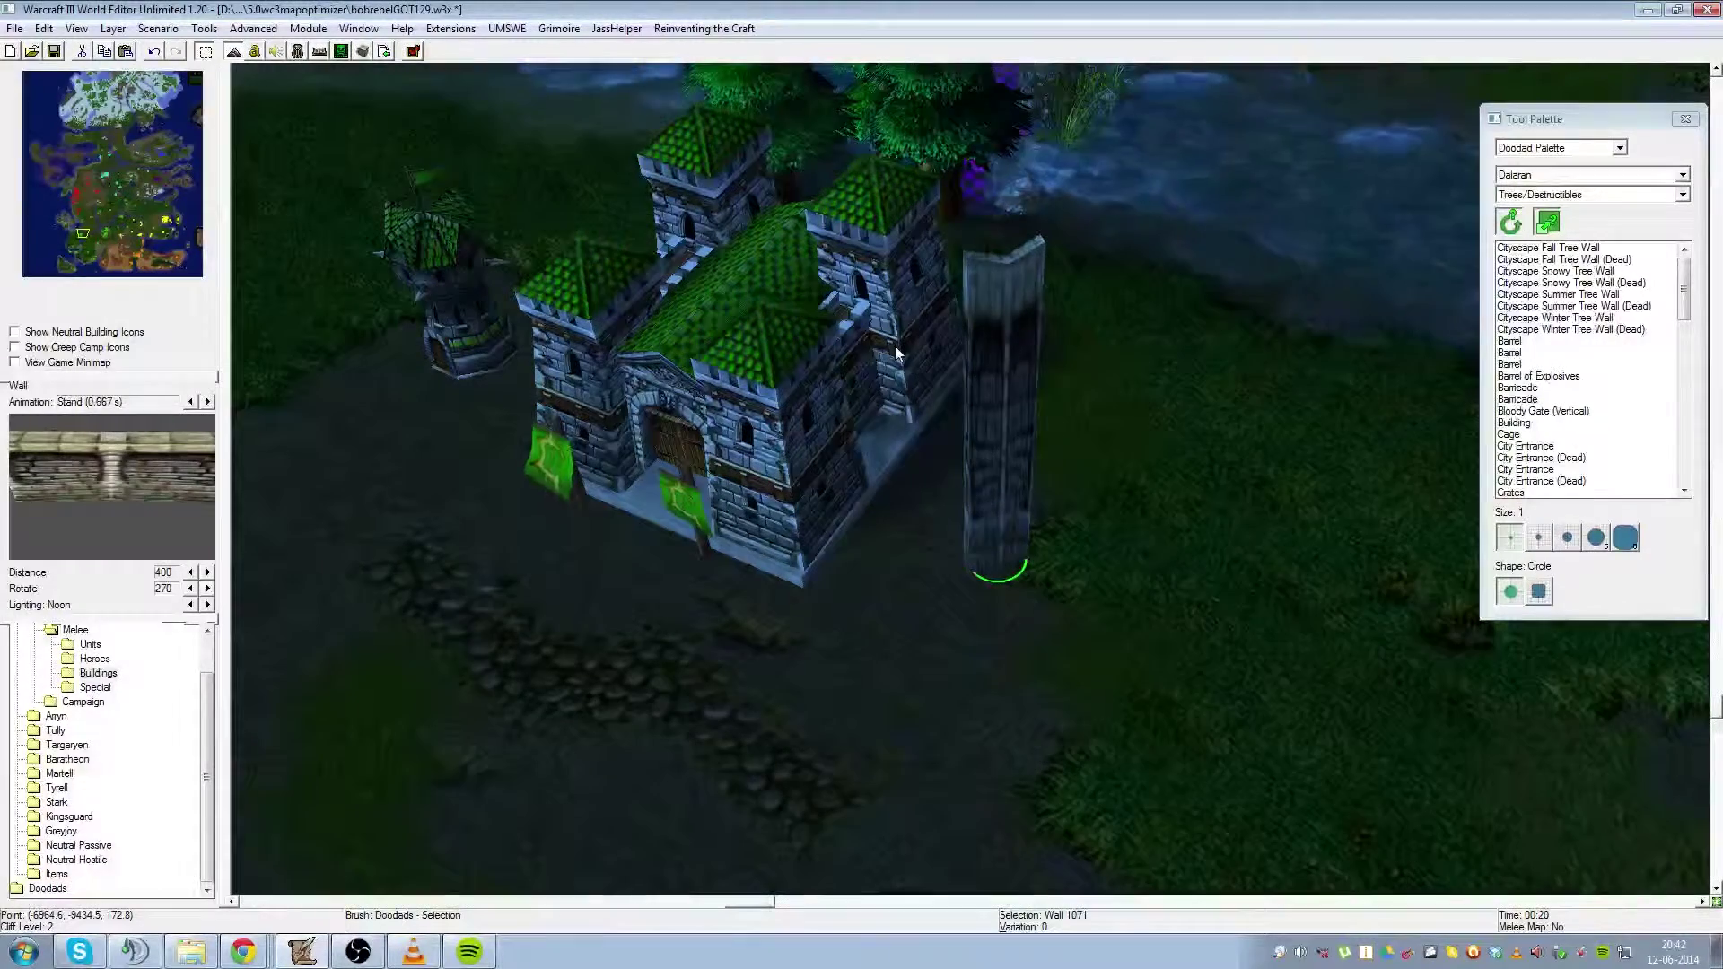
scroll(939, 442, up, 2)
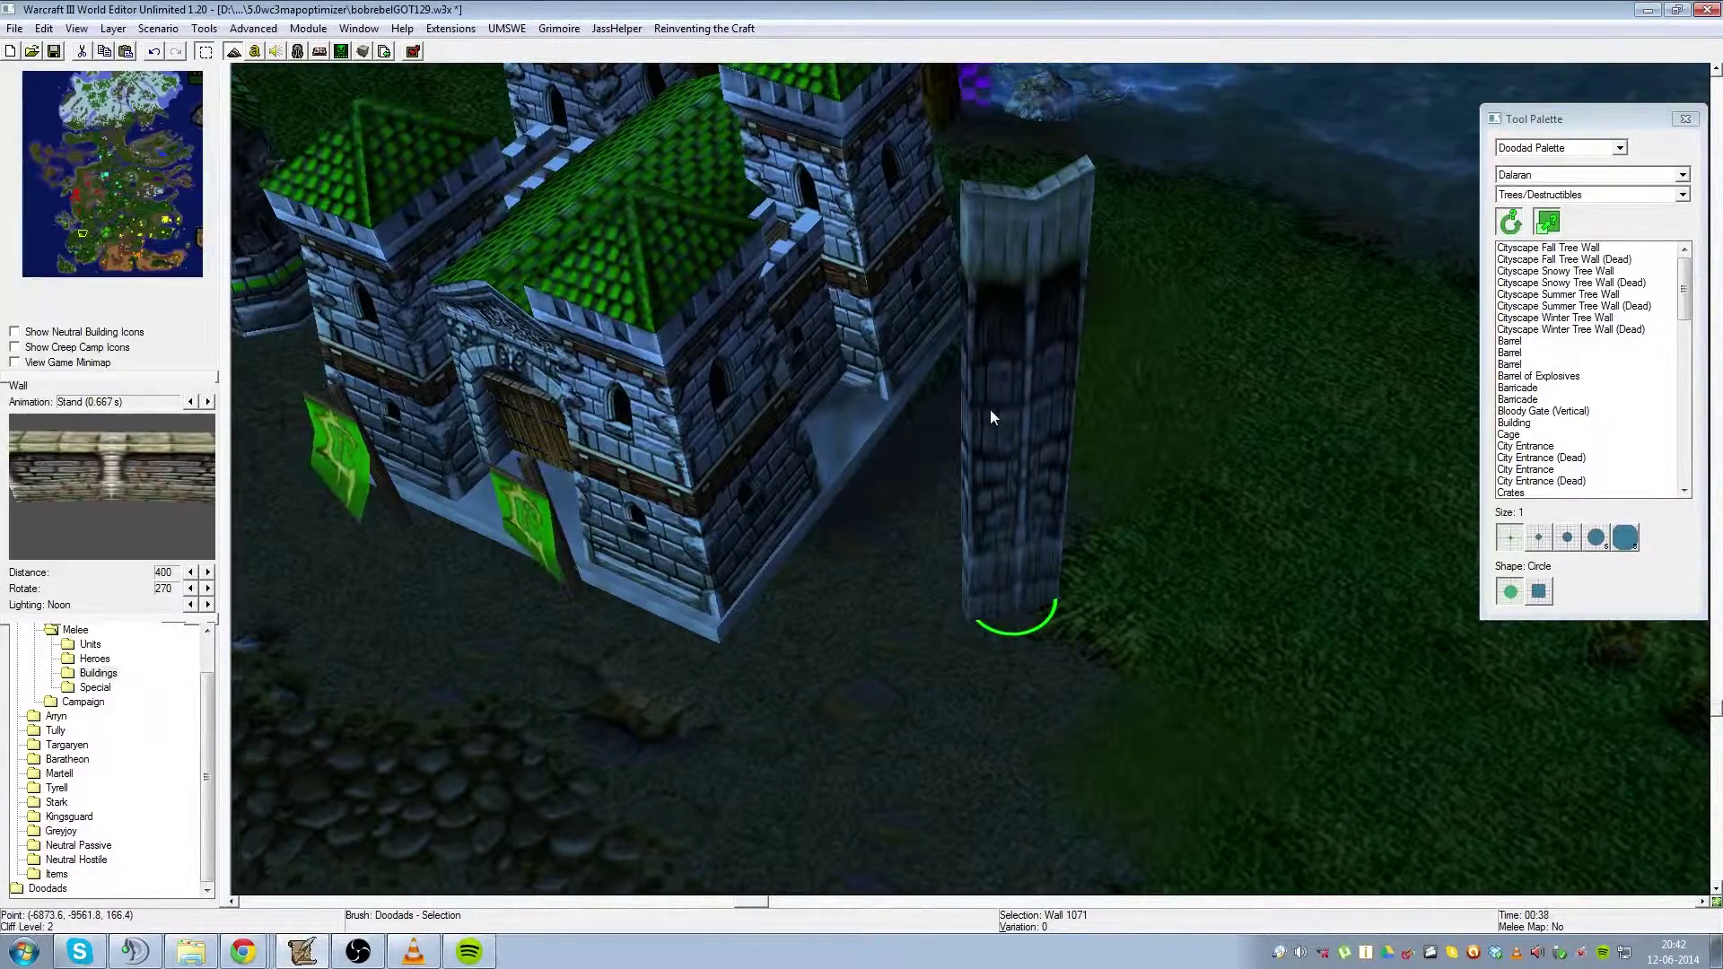
scroll(991, 416, down, 10)
scroll(989, 407, up, 5)
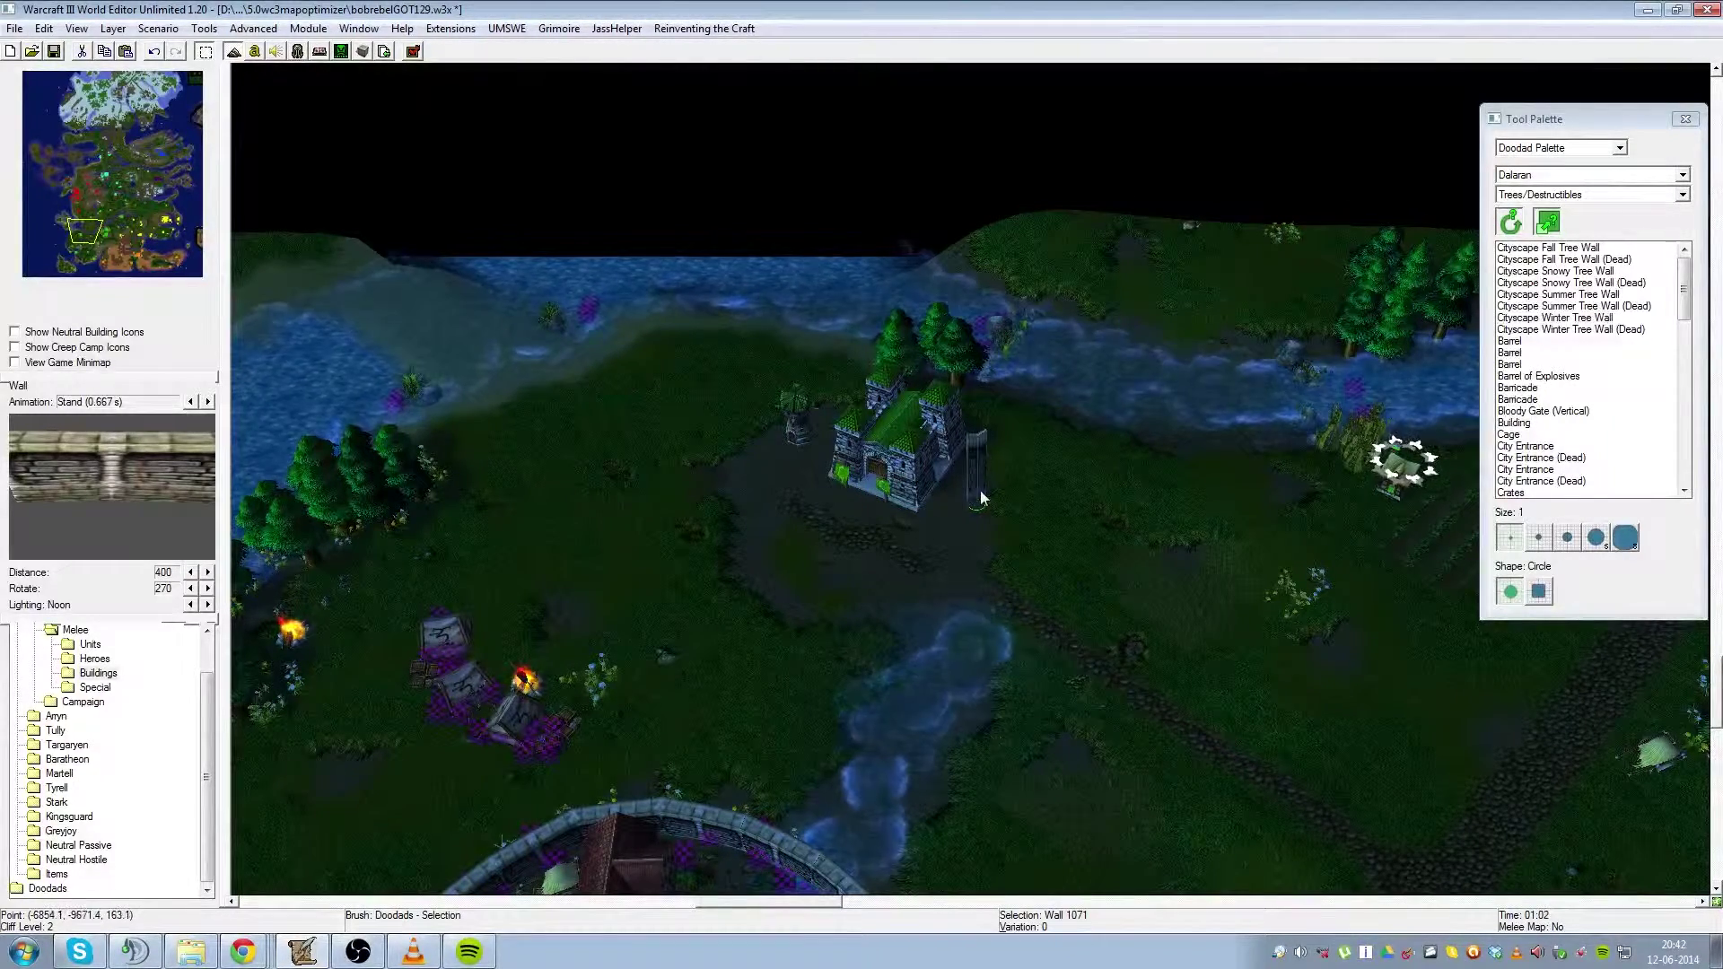
scroll(991, 525, up, 5)
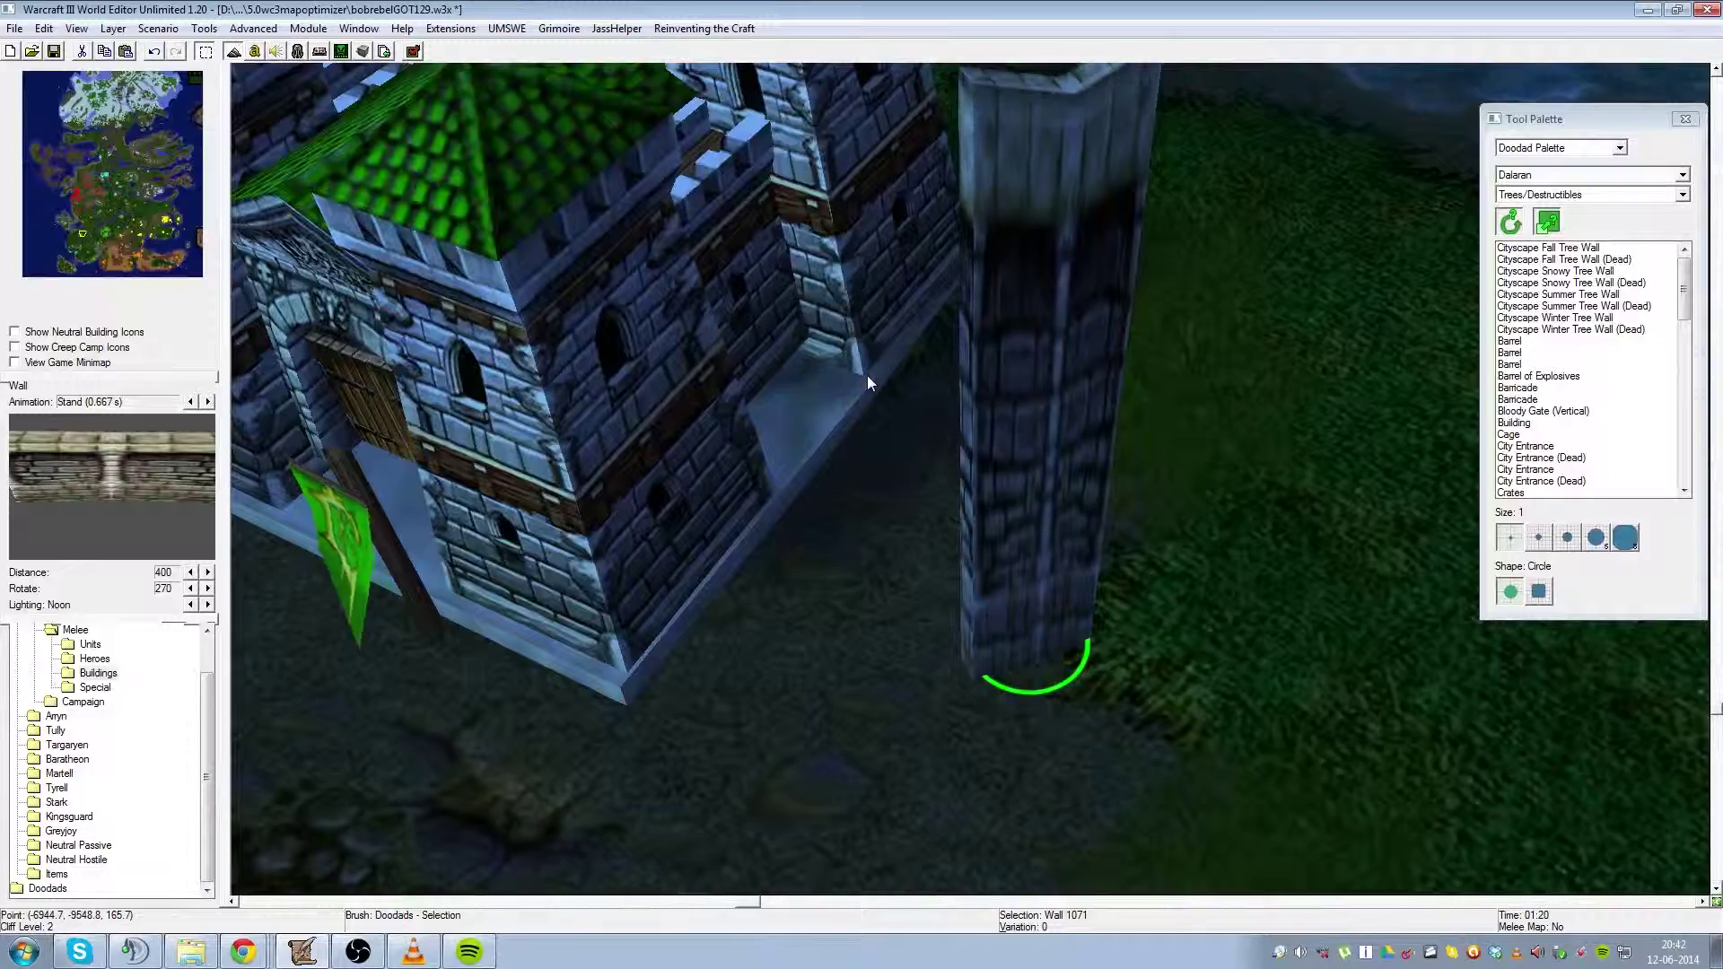
scroll(961, 350, down, 5)
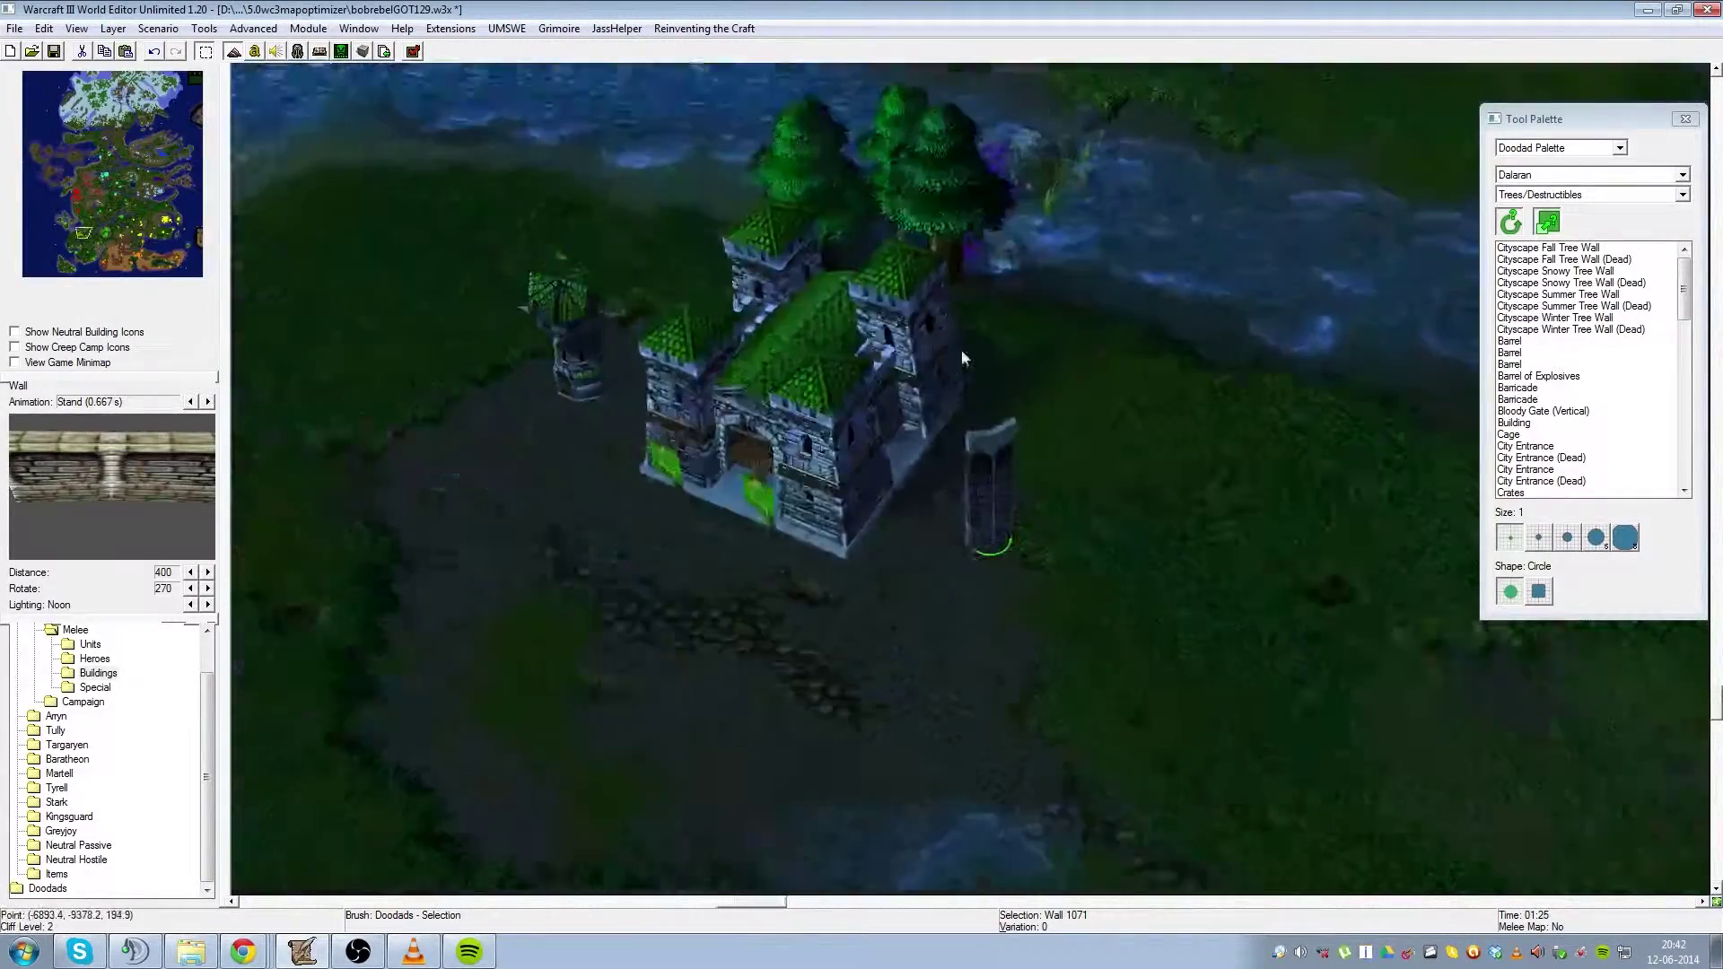
scroll(961, 350, down, 3)
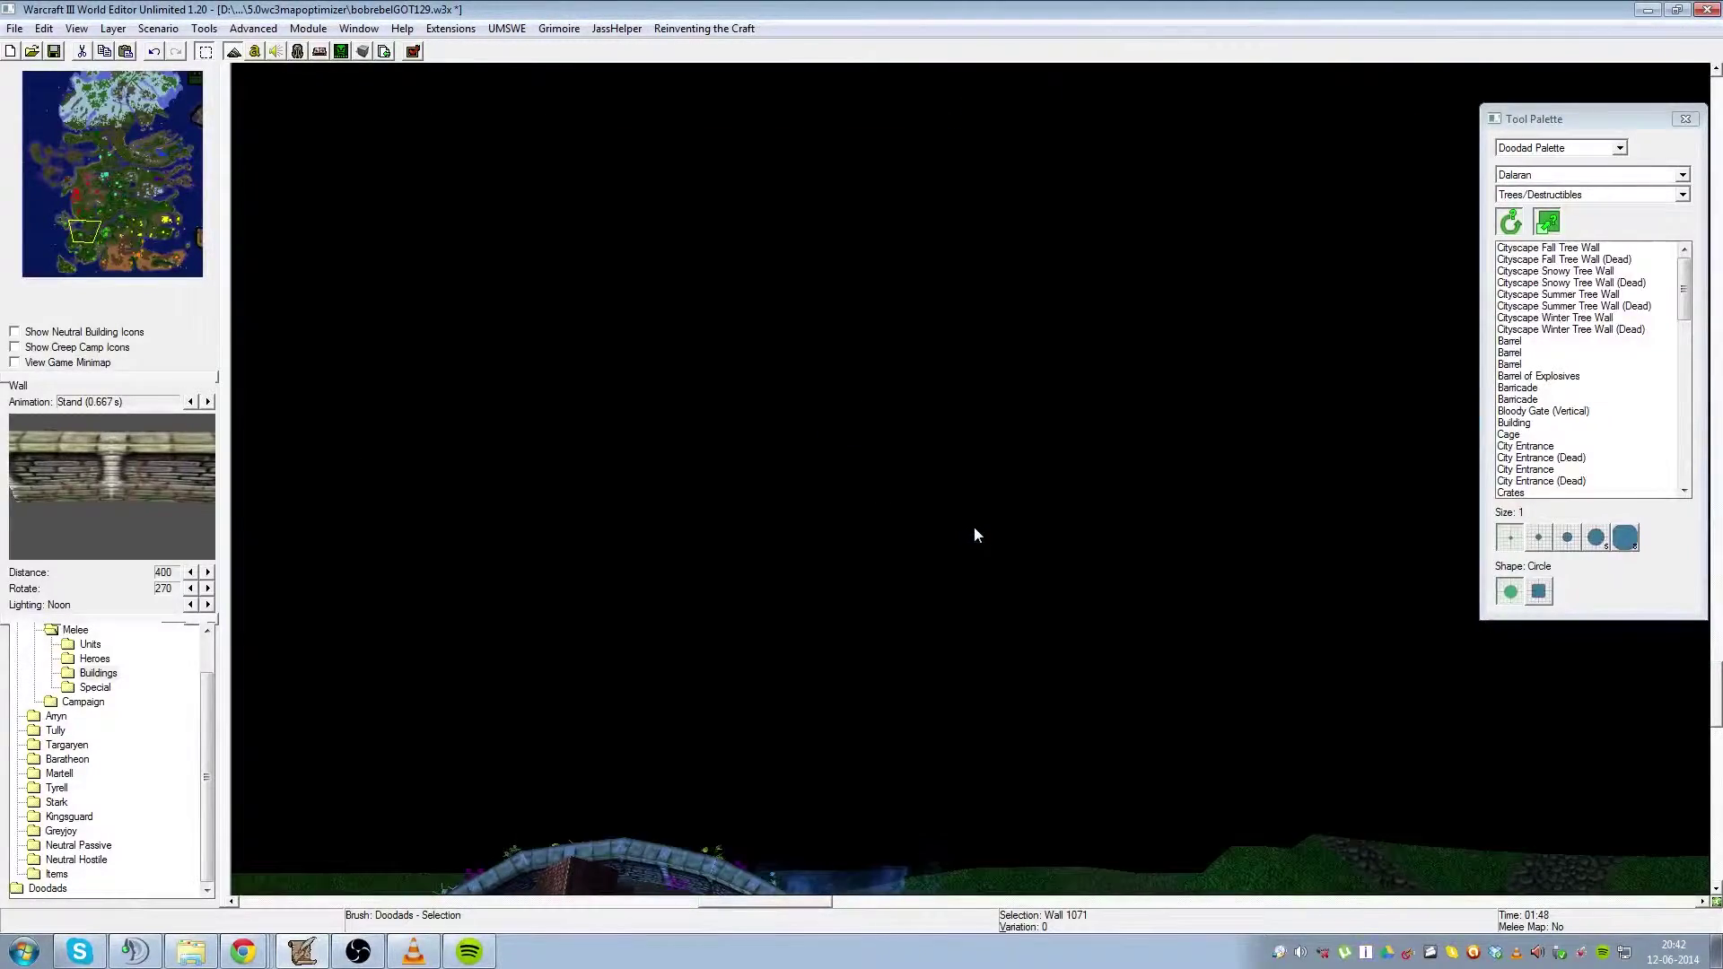
scroll(988, 488, up, 3)
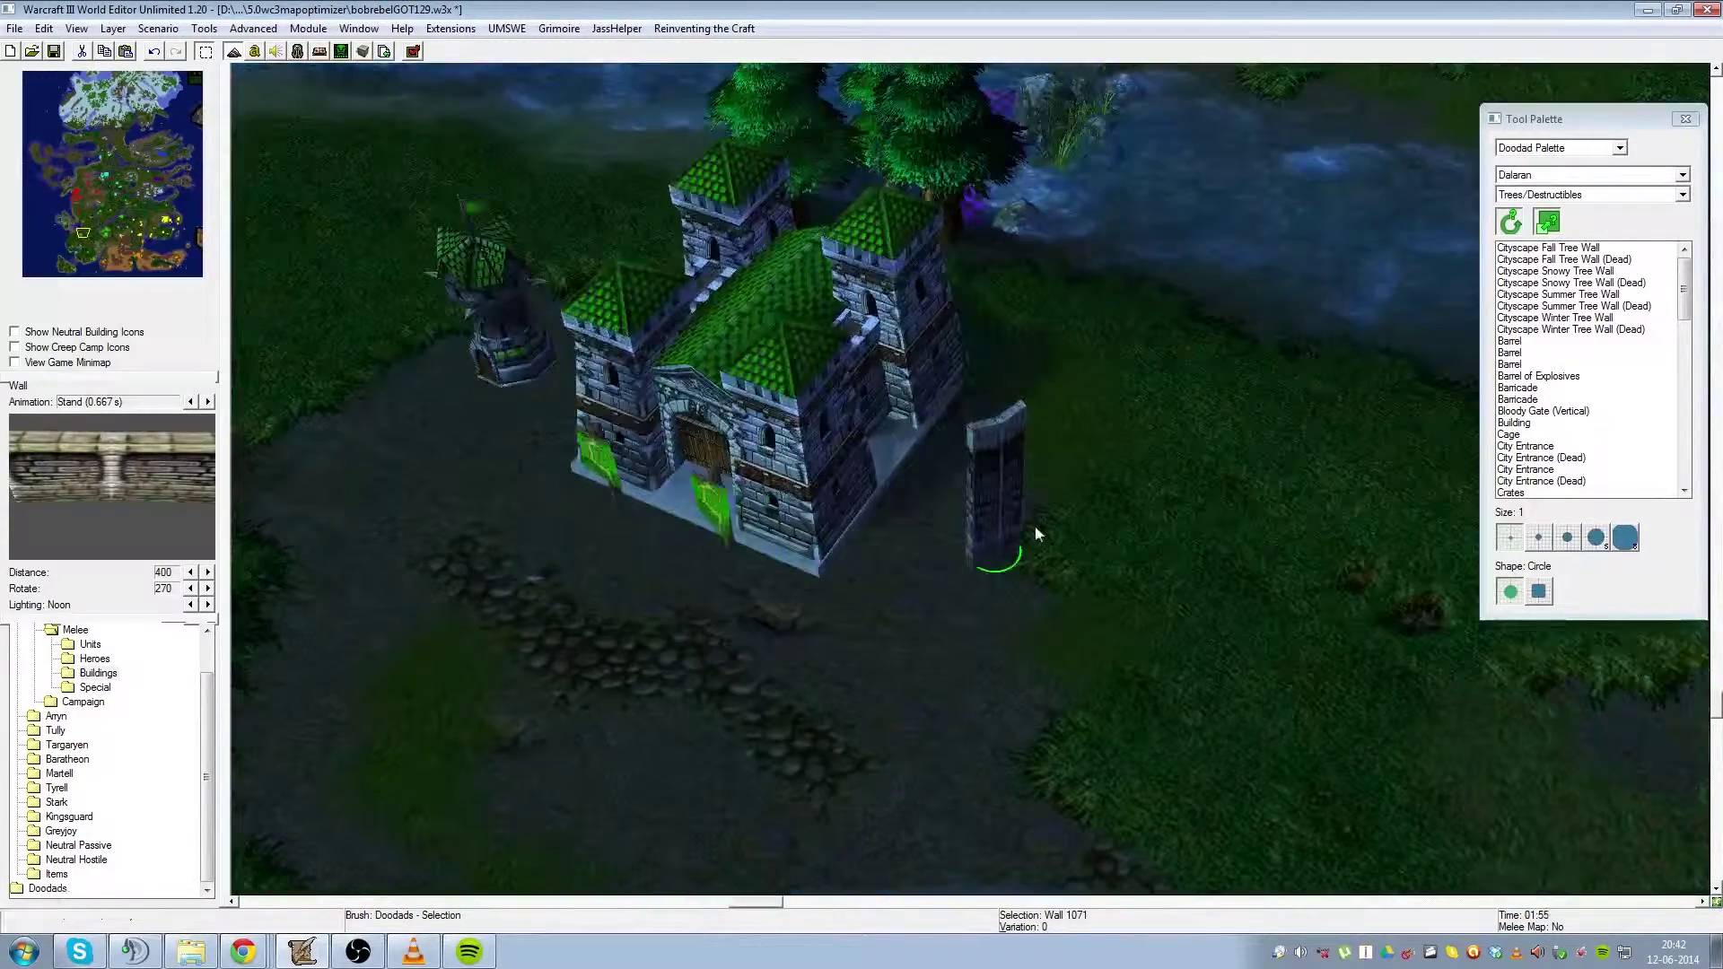
Step: Enlarge the narrow wall pillar beside the castle slightly, making it both taller and wider
scroll(1021, 510, down, 5)
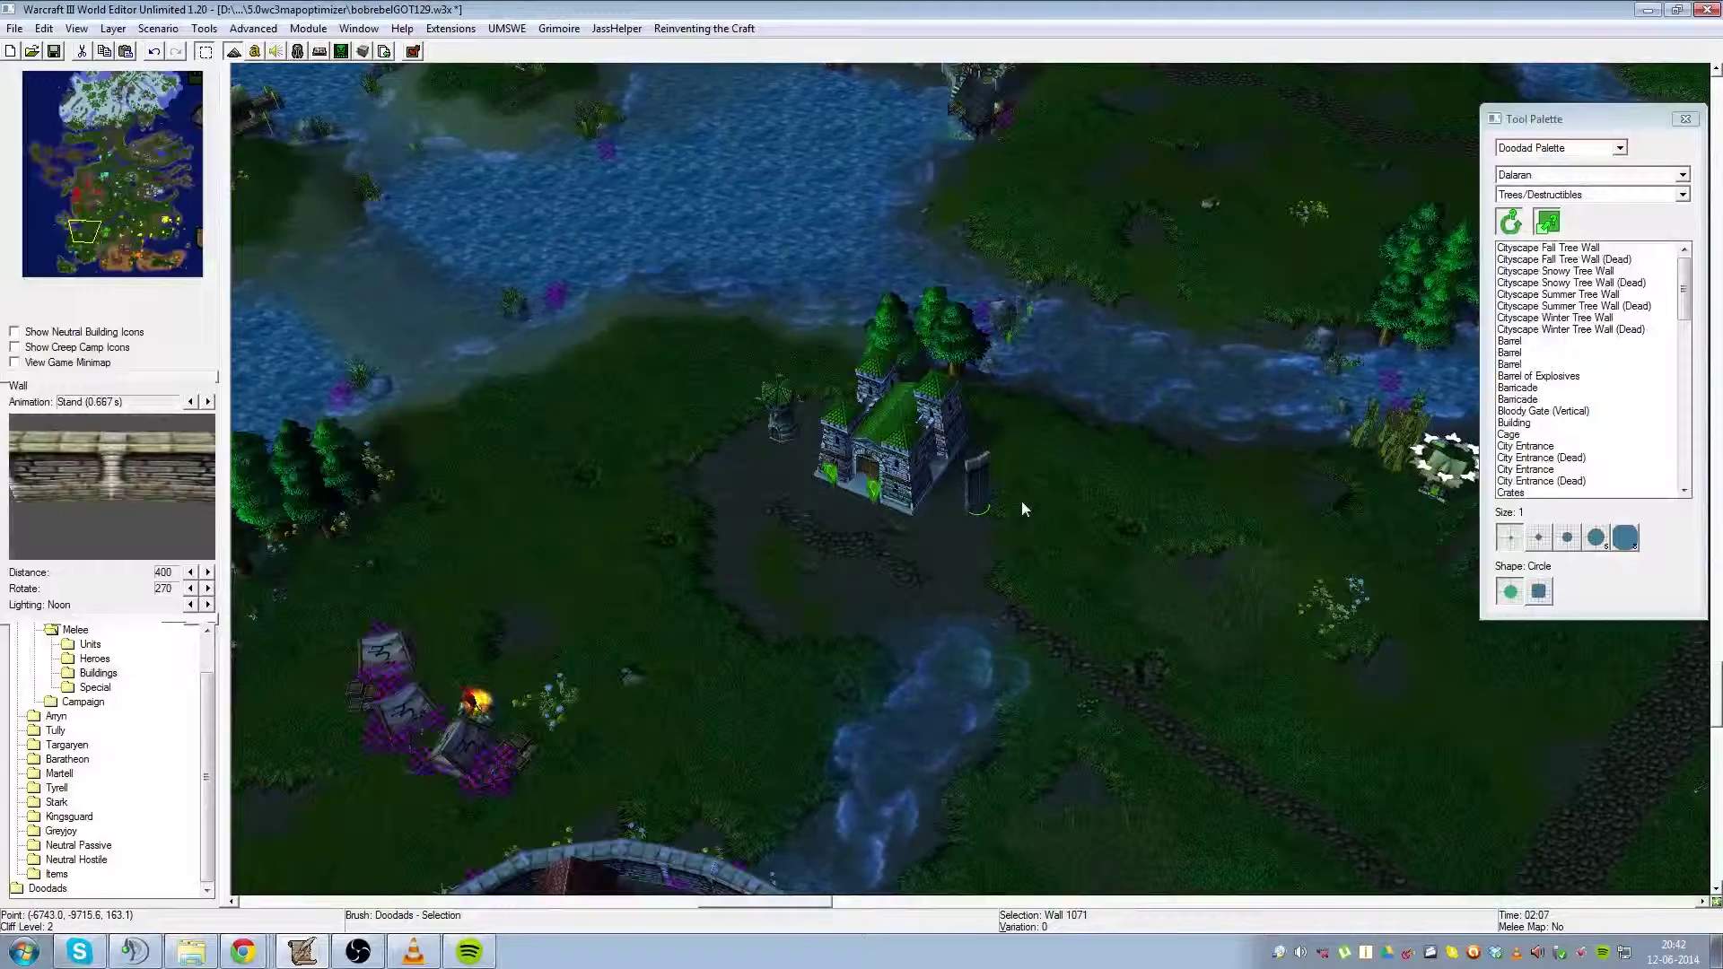
key(KP_Add)
key(KP_Add)
key(KP_Add)
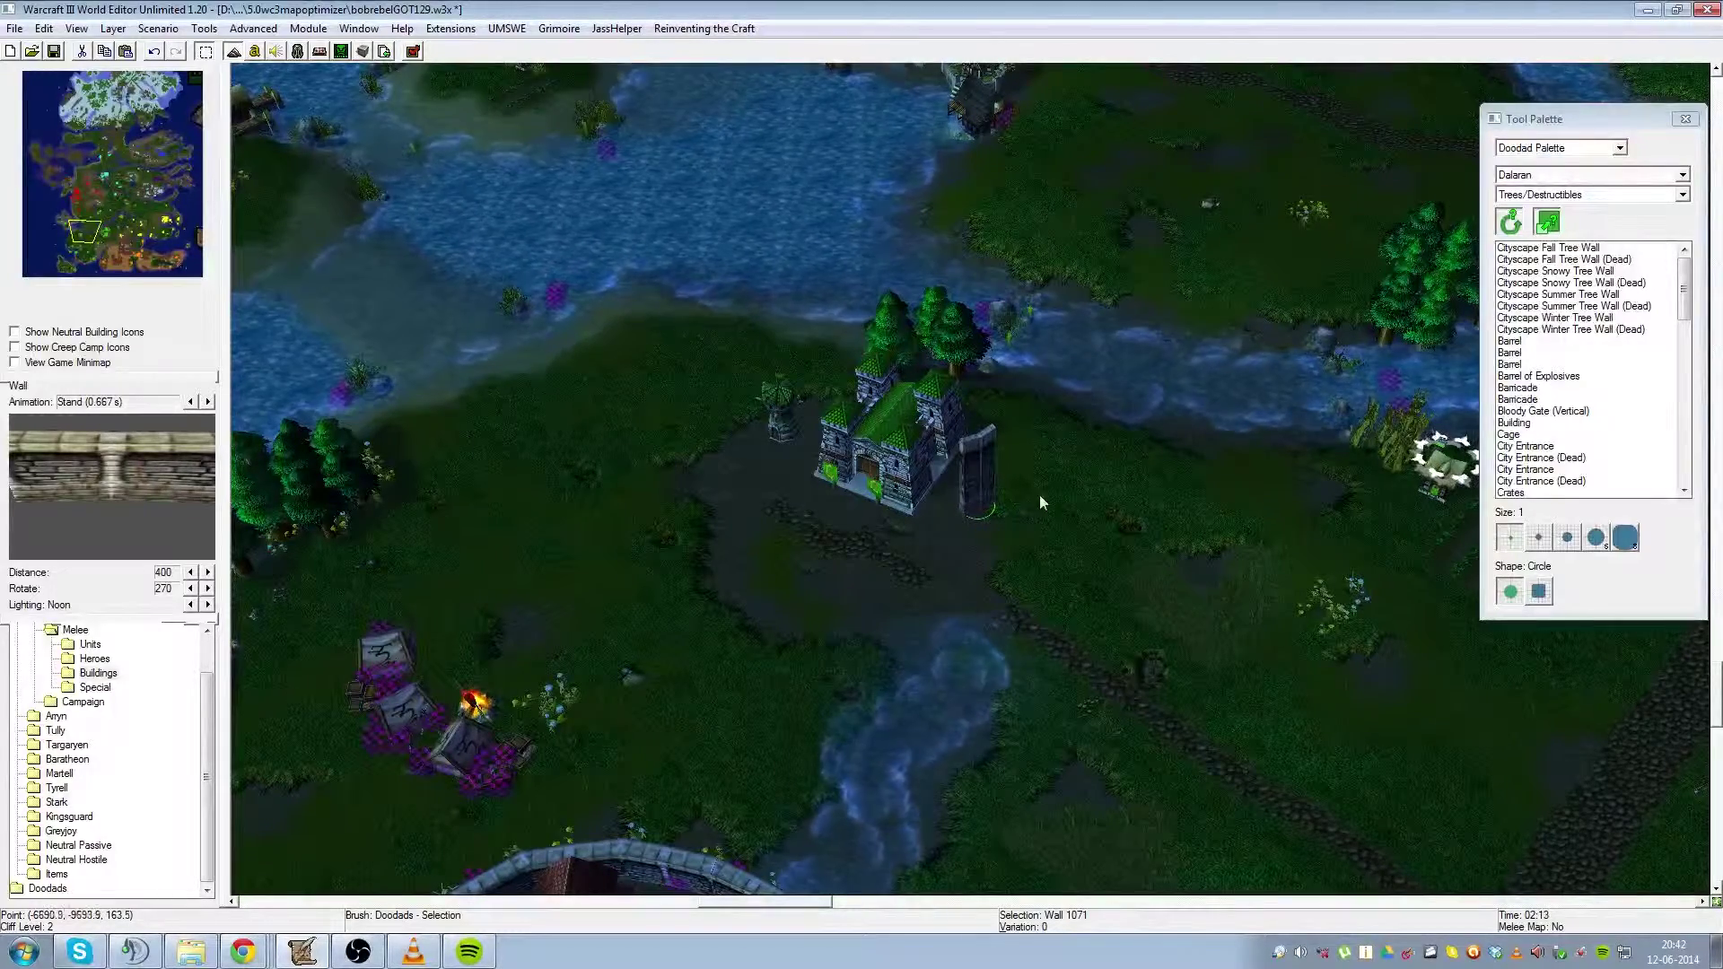
Step: Paste a smaller wall copy in front of the pillar, widen it, and move it closer to the pillar
click(994, 538)
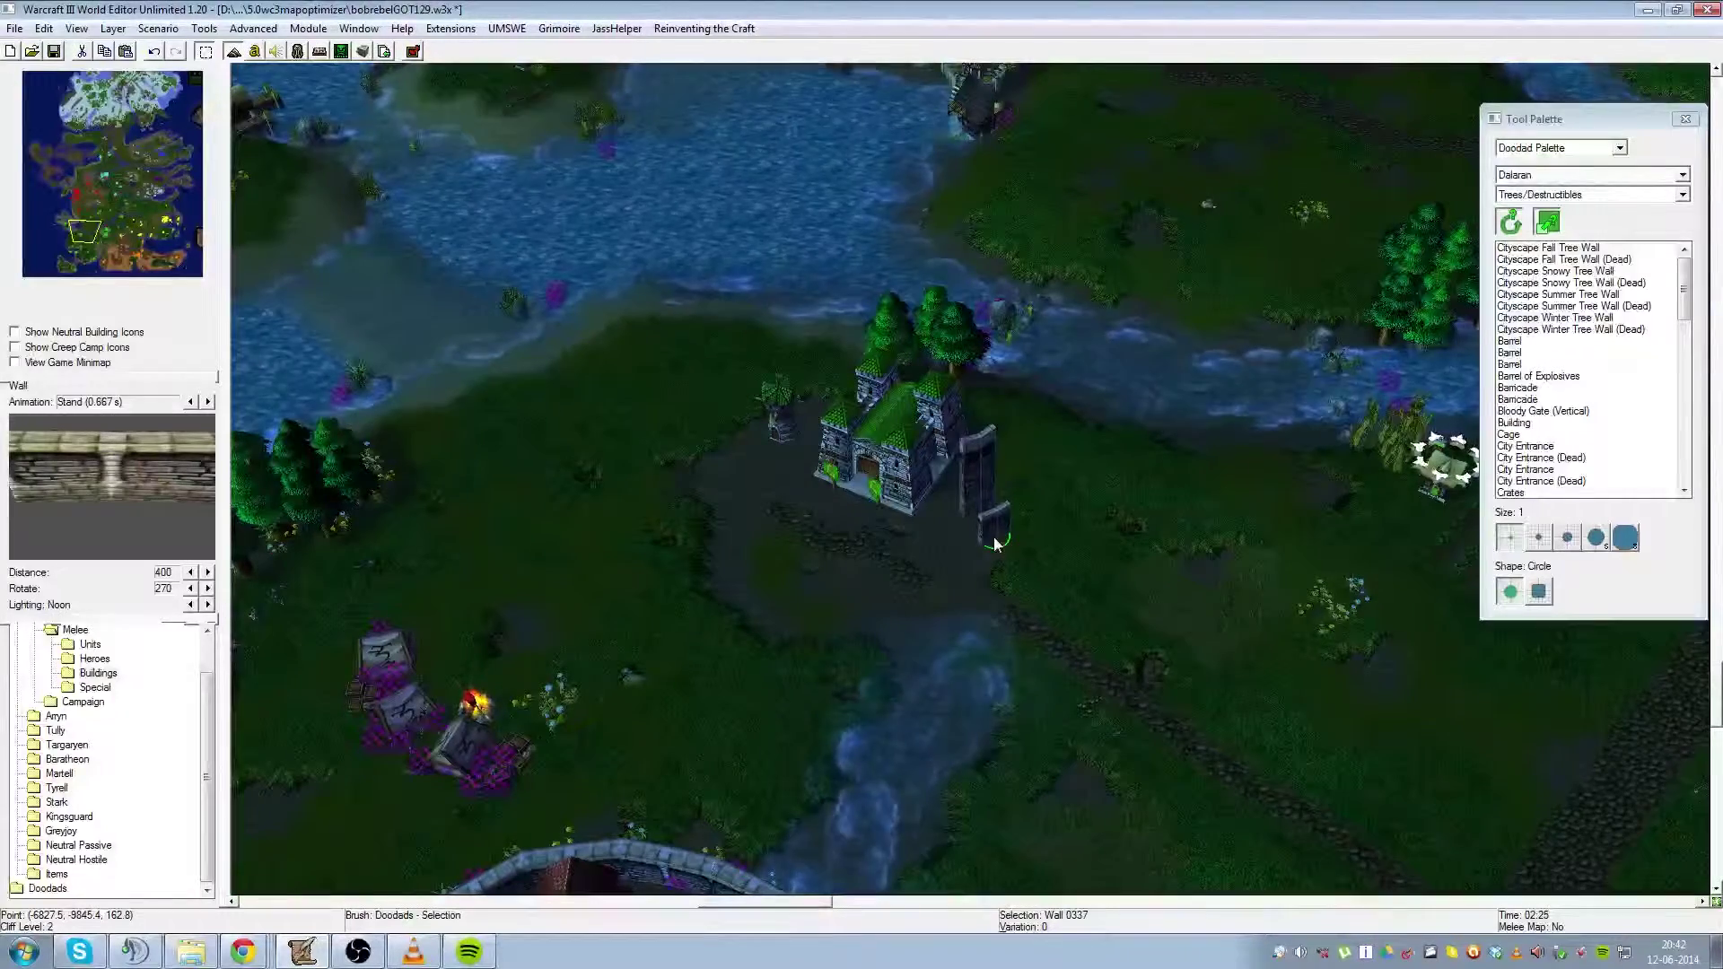
key(Page_Up)
key(Page_Up)
key(Page_Up)
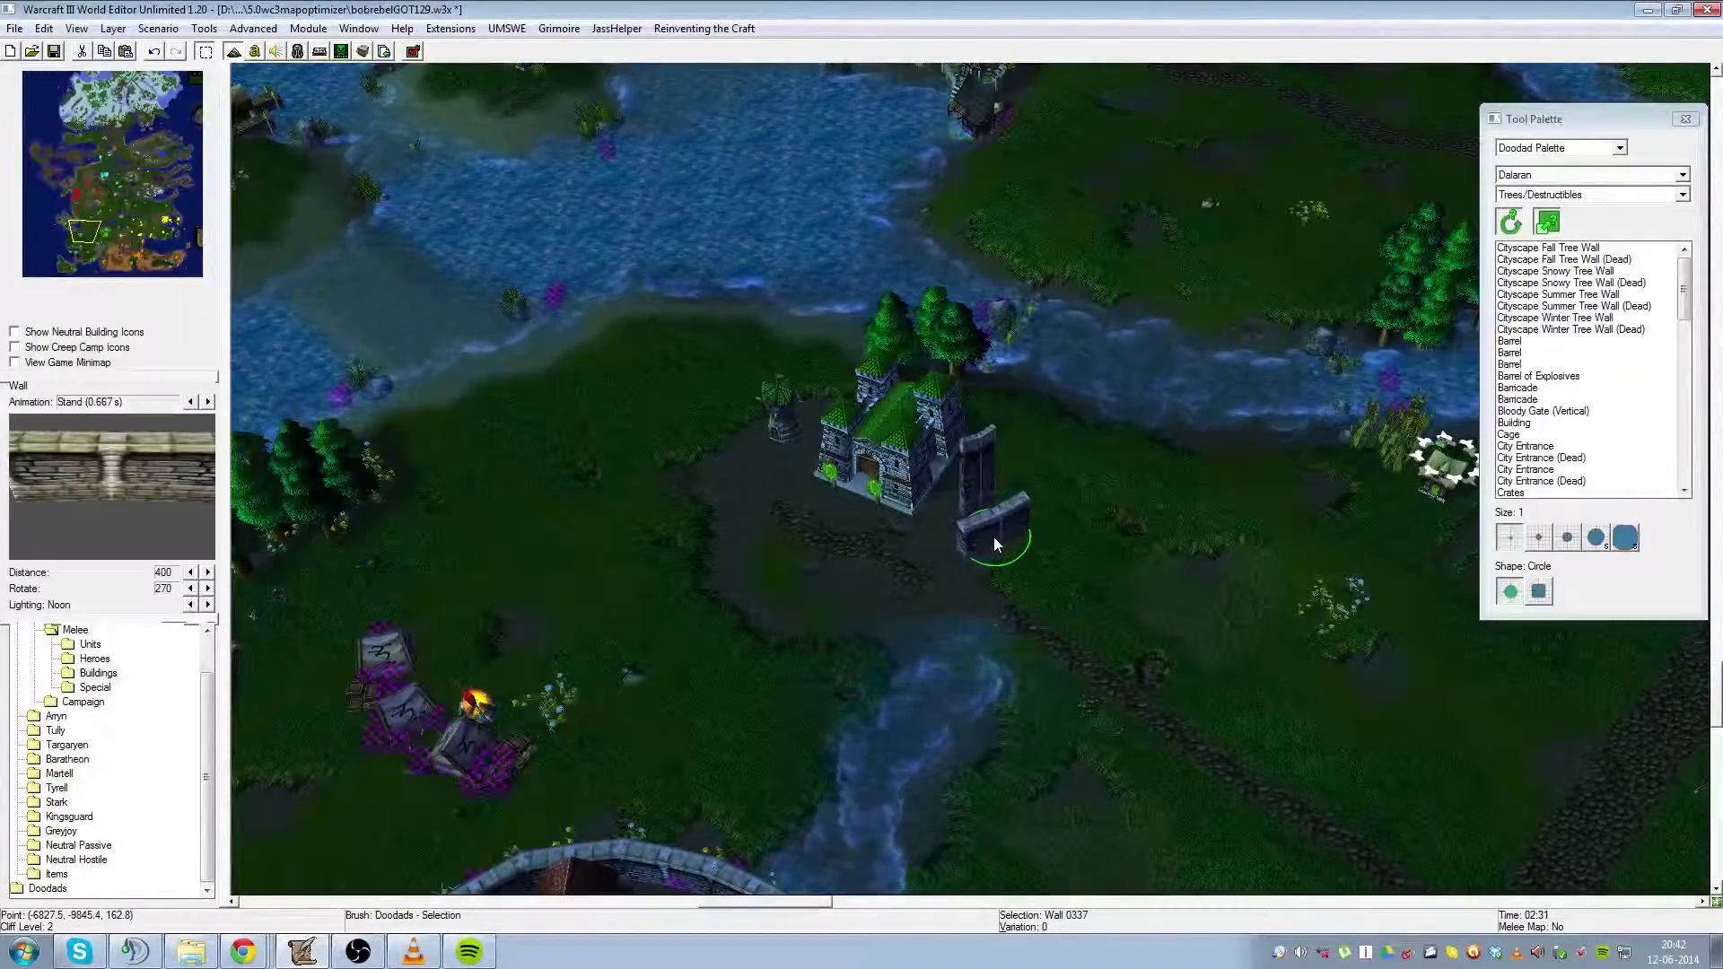
drag(994, 536, 983, 510)
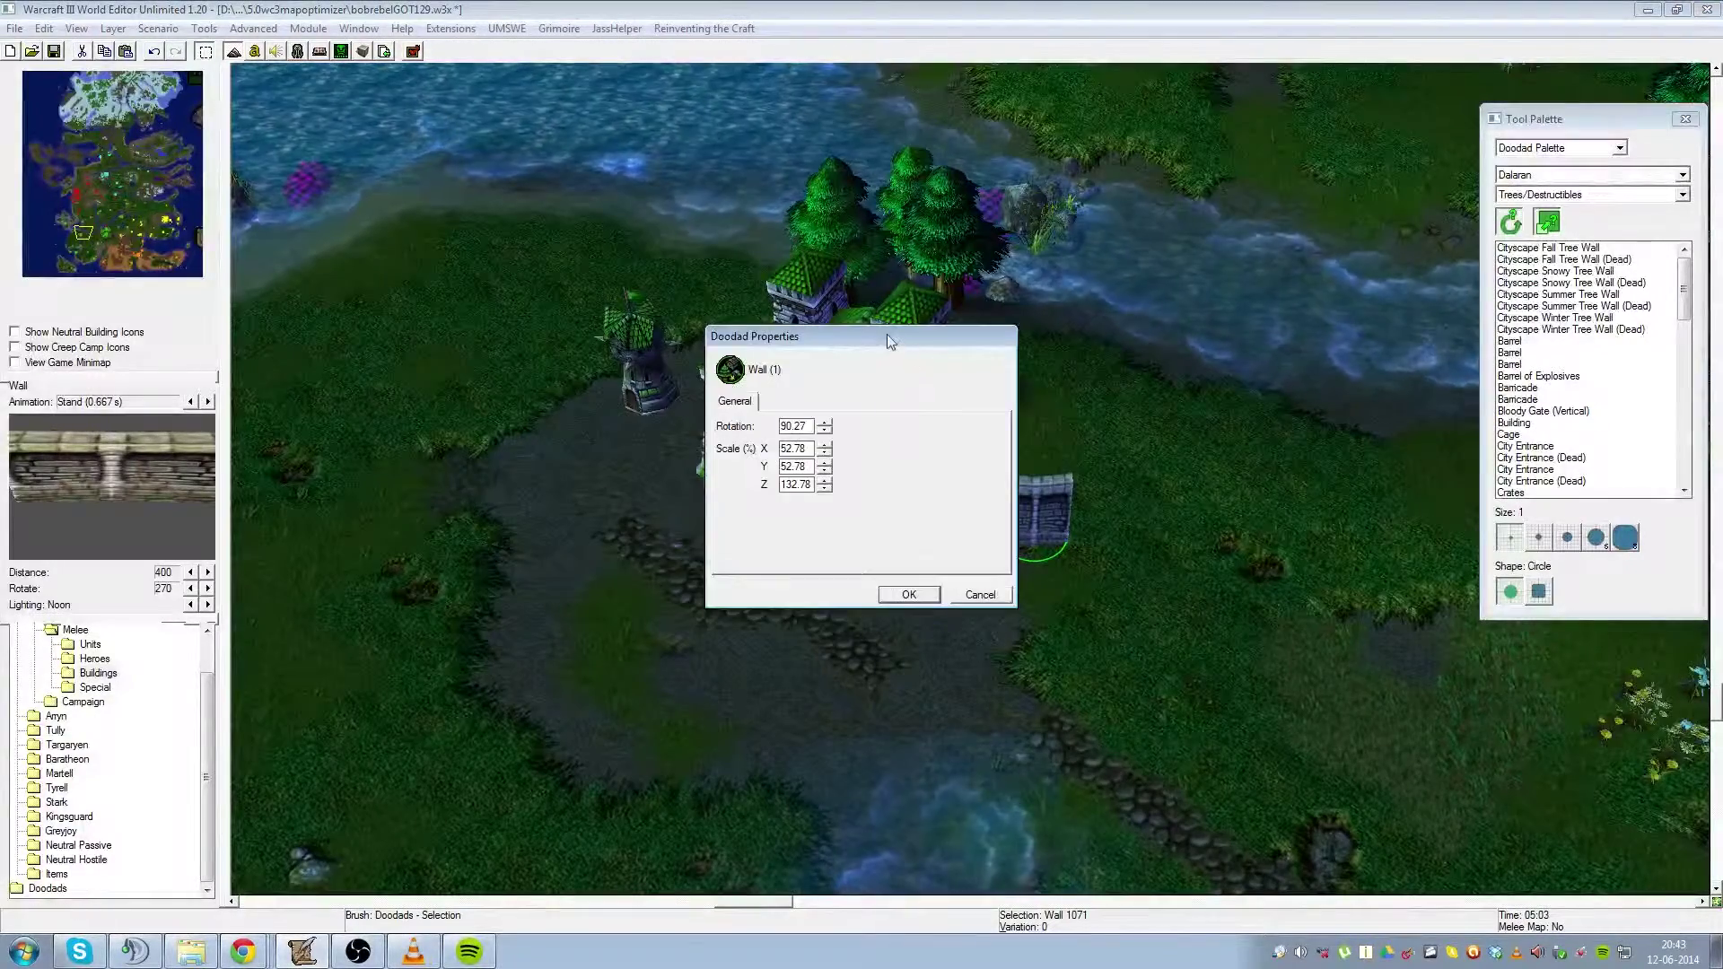
Step: Widen the wall beside the castle to 127.78% in X and Y, checking the scale in its doodad properties
drag(887, 334, 708, 330)
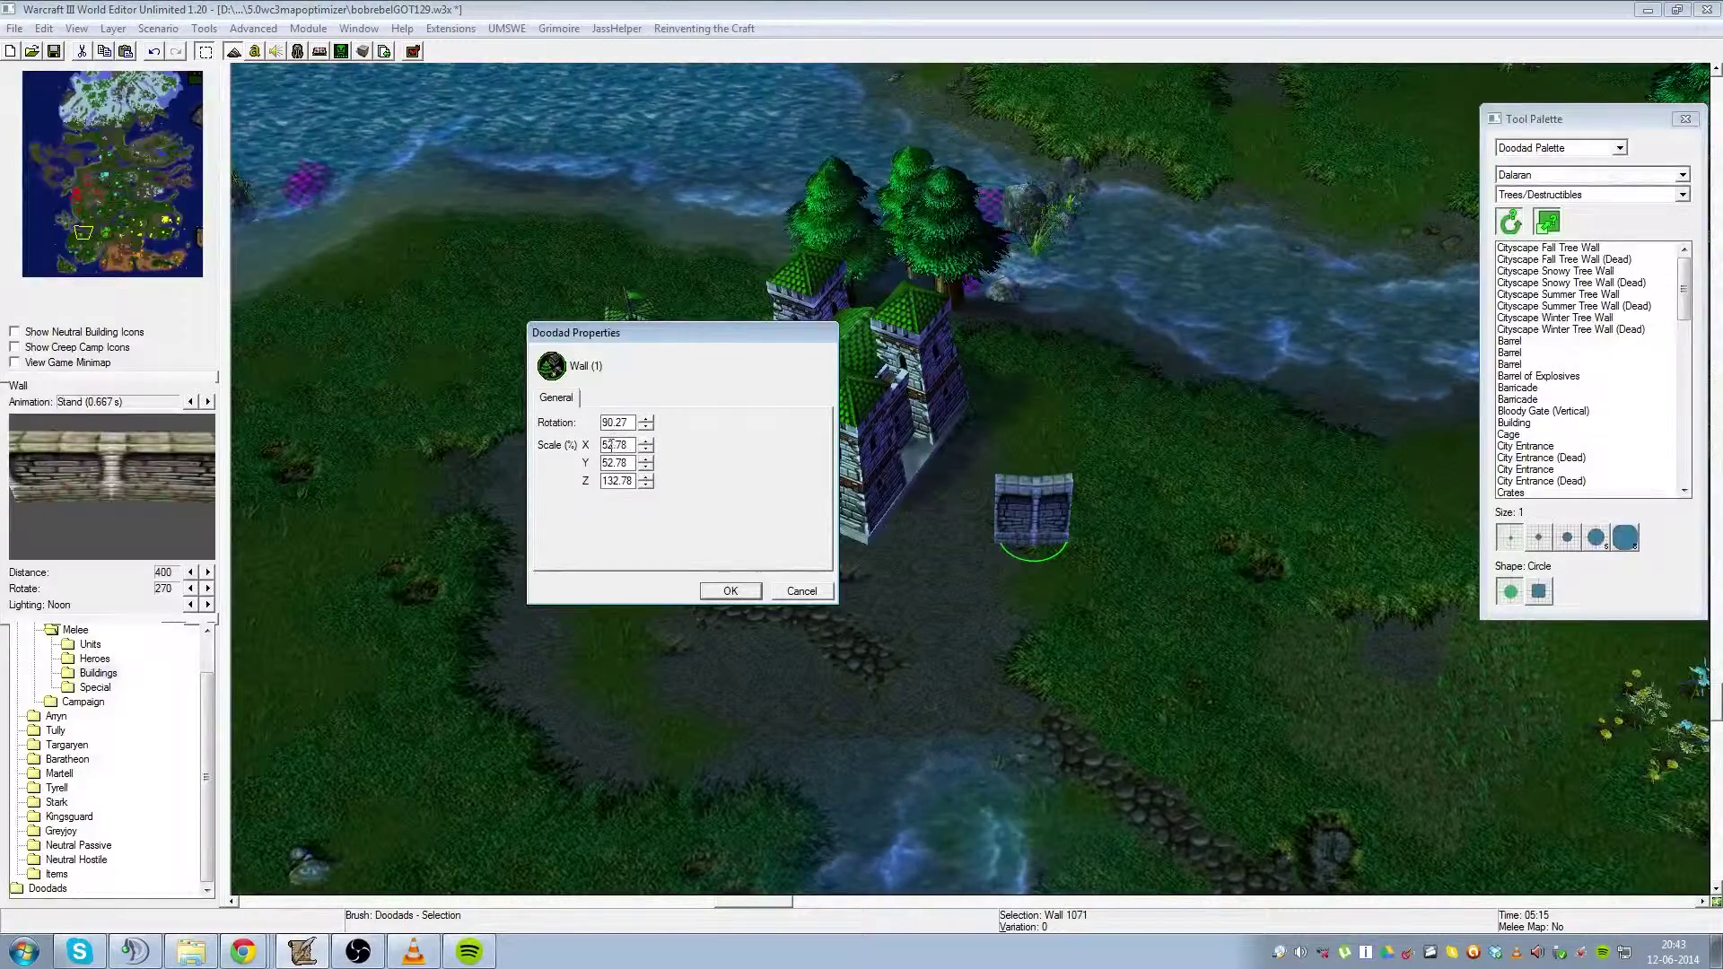
key(Return)
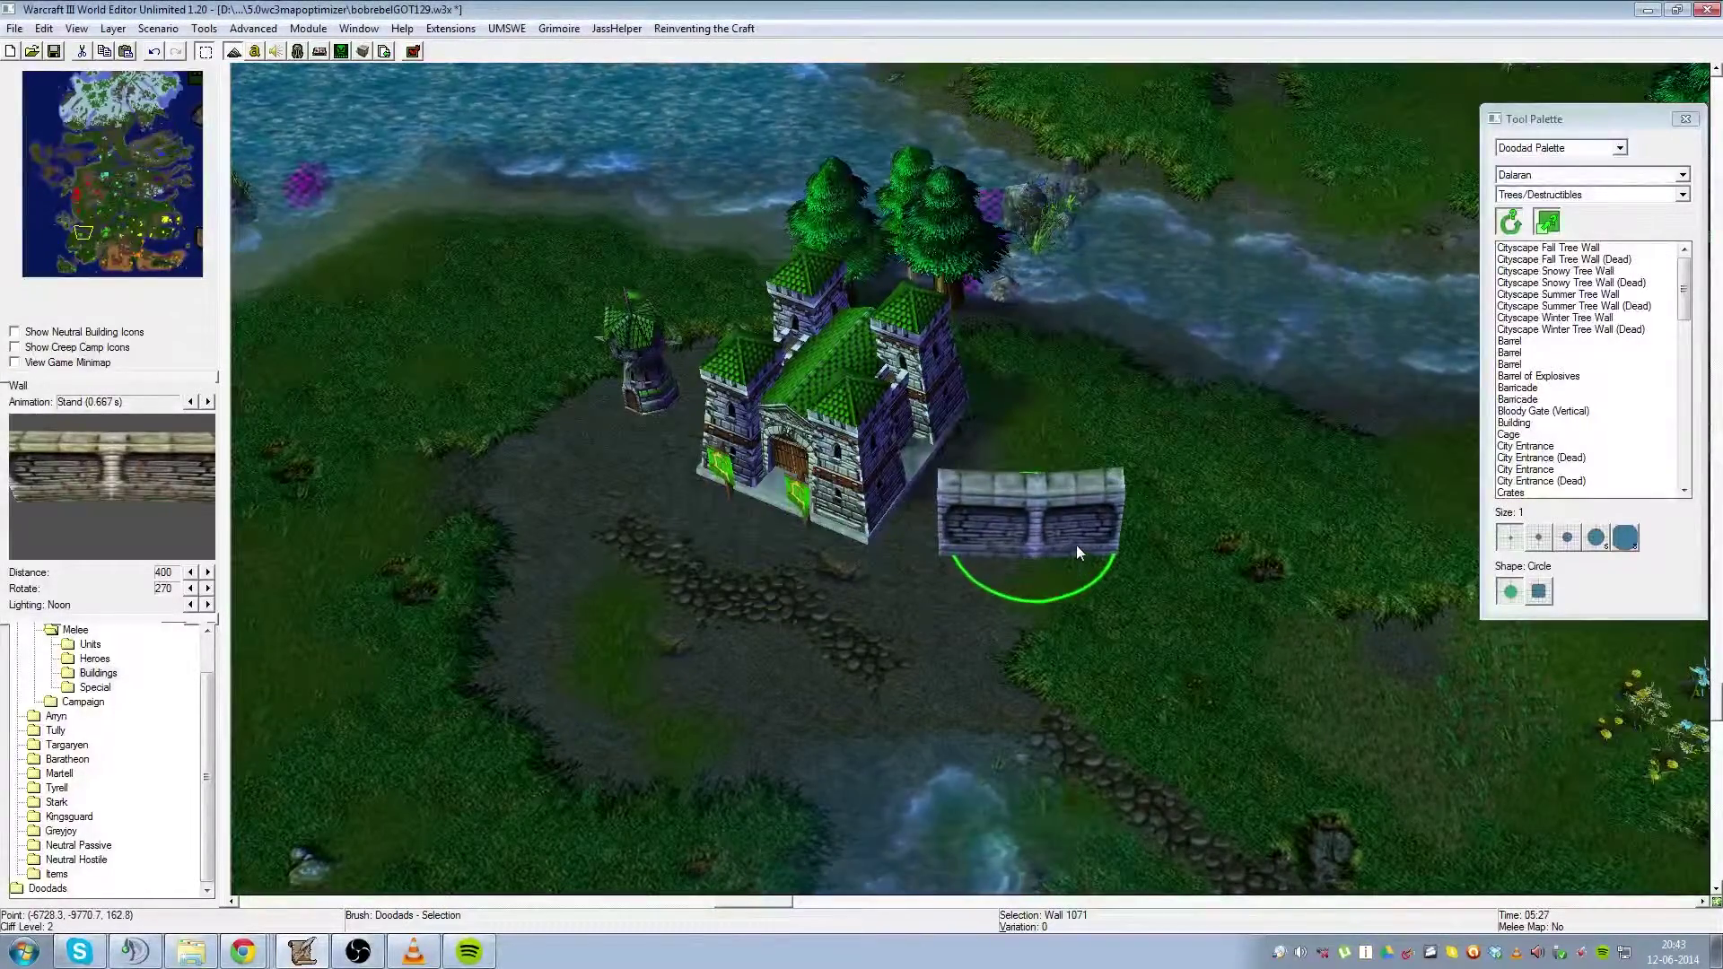
double_click(1075, 545)
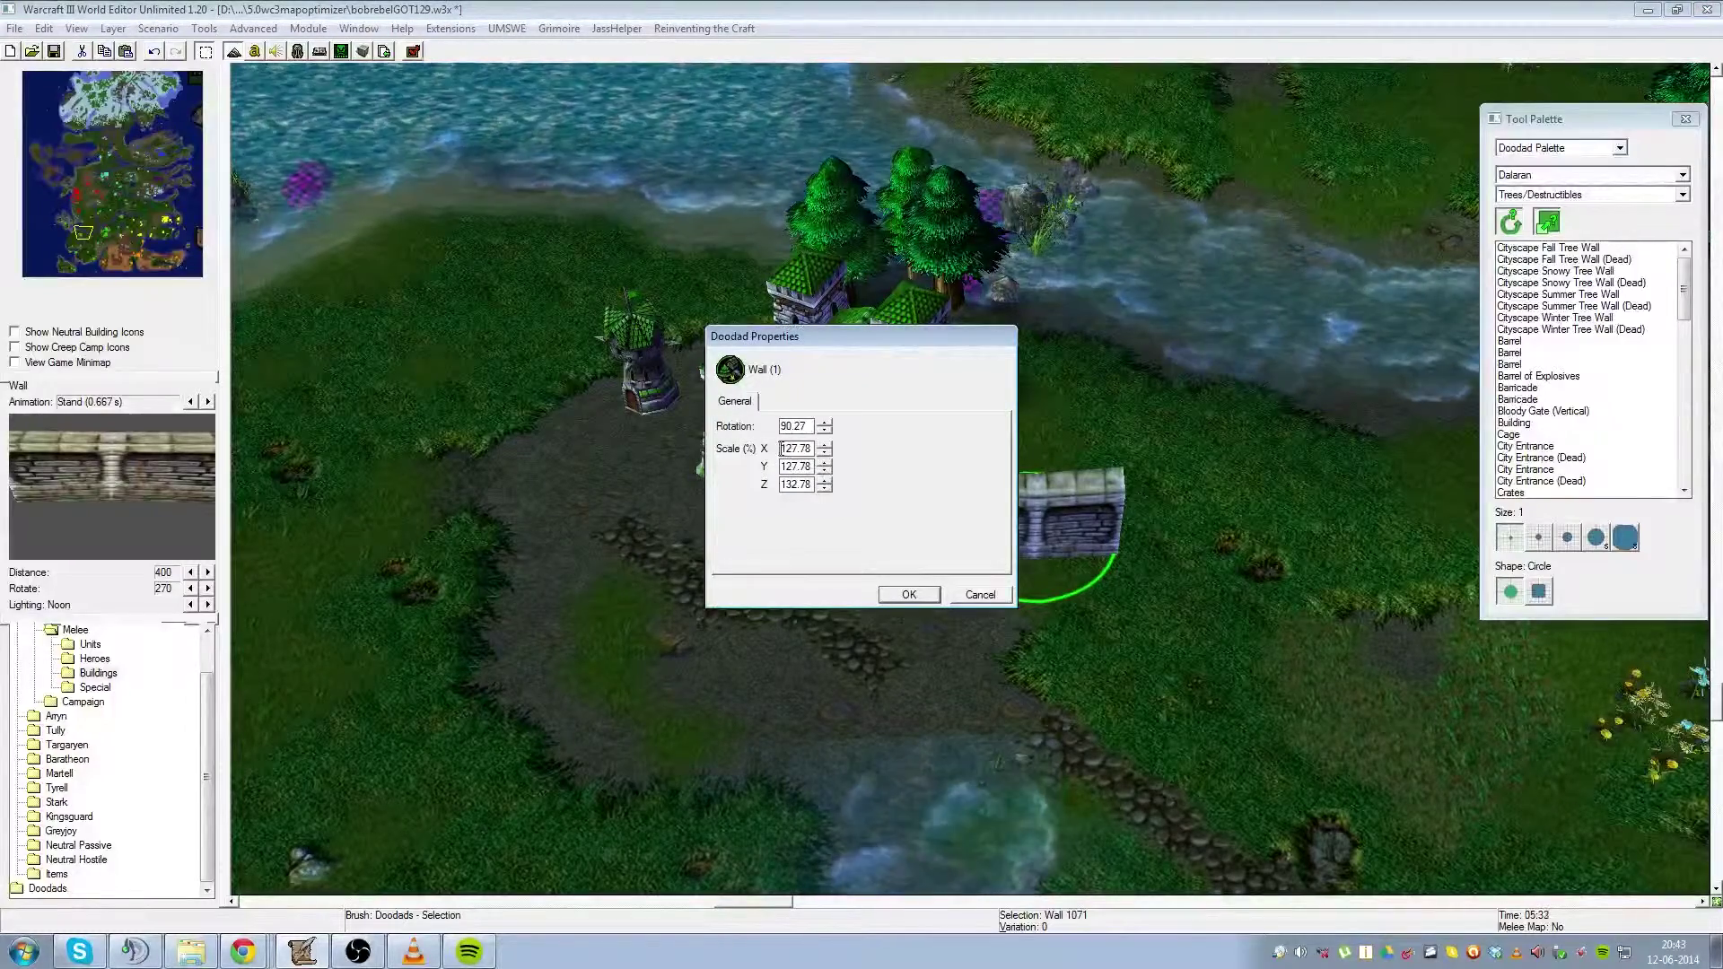
click(976, 595)
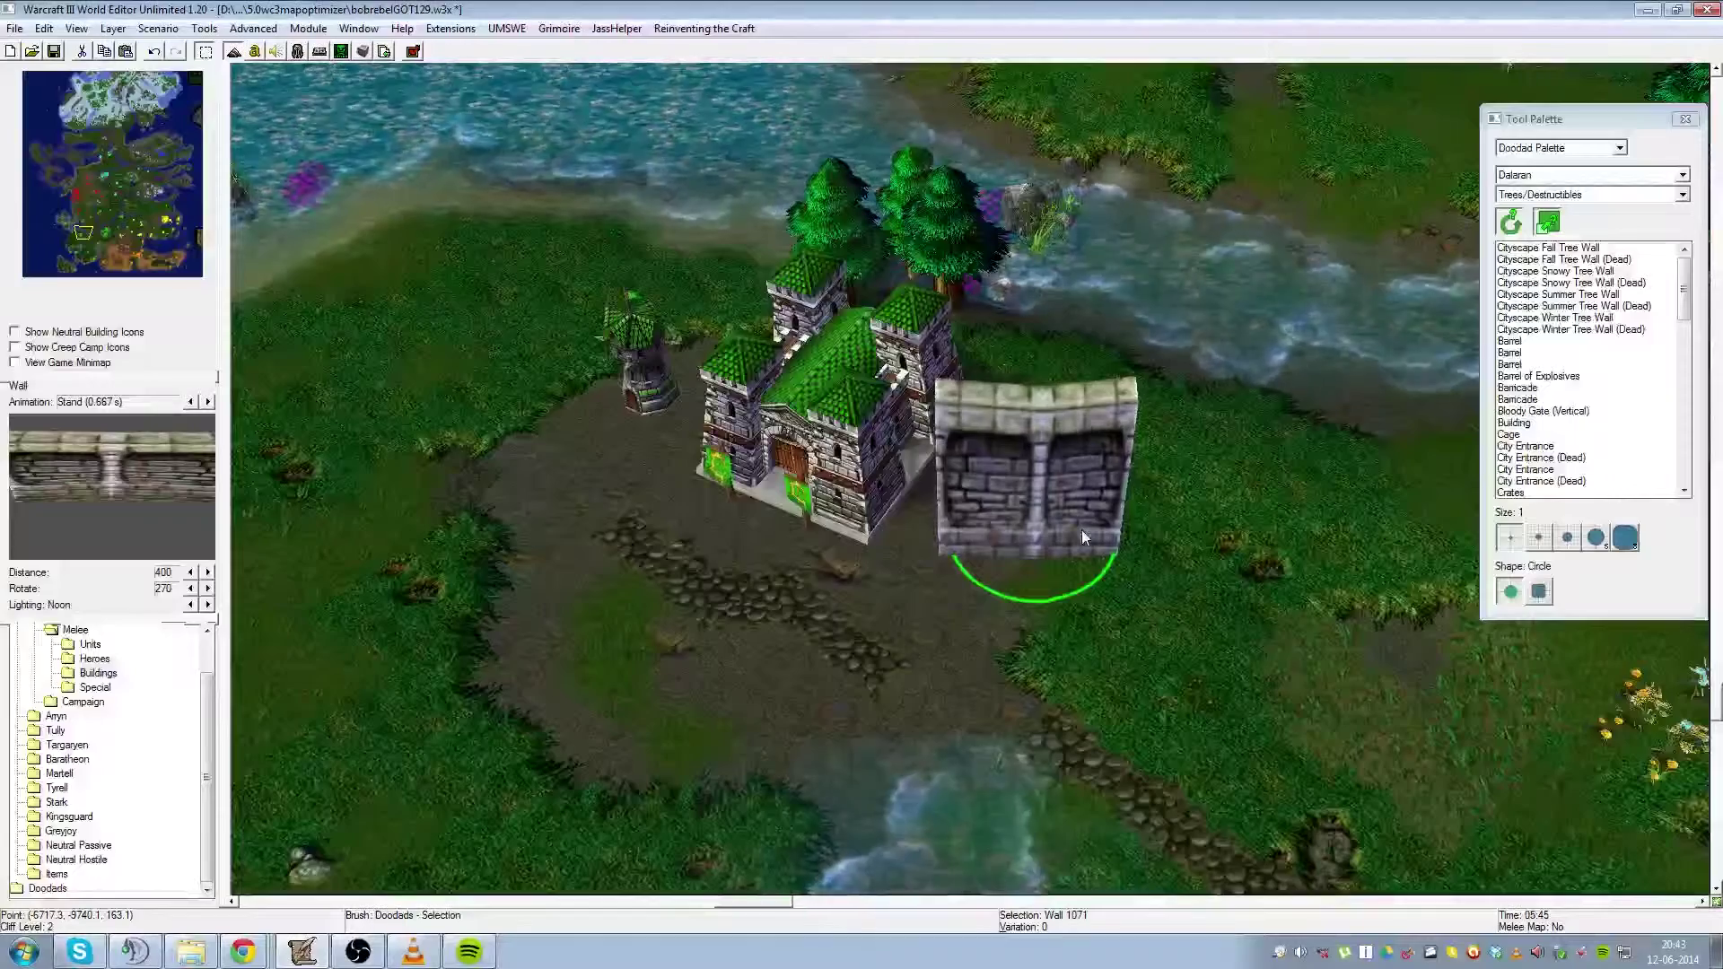
Step: Stretch the wall's height to 312.78% and bring it back down to 122.78%, checking the Z scale in its doodad properties
double_click(1081, 529)
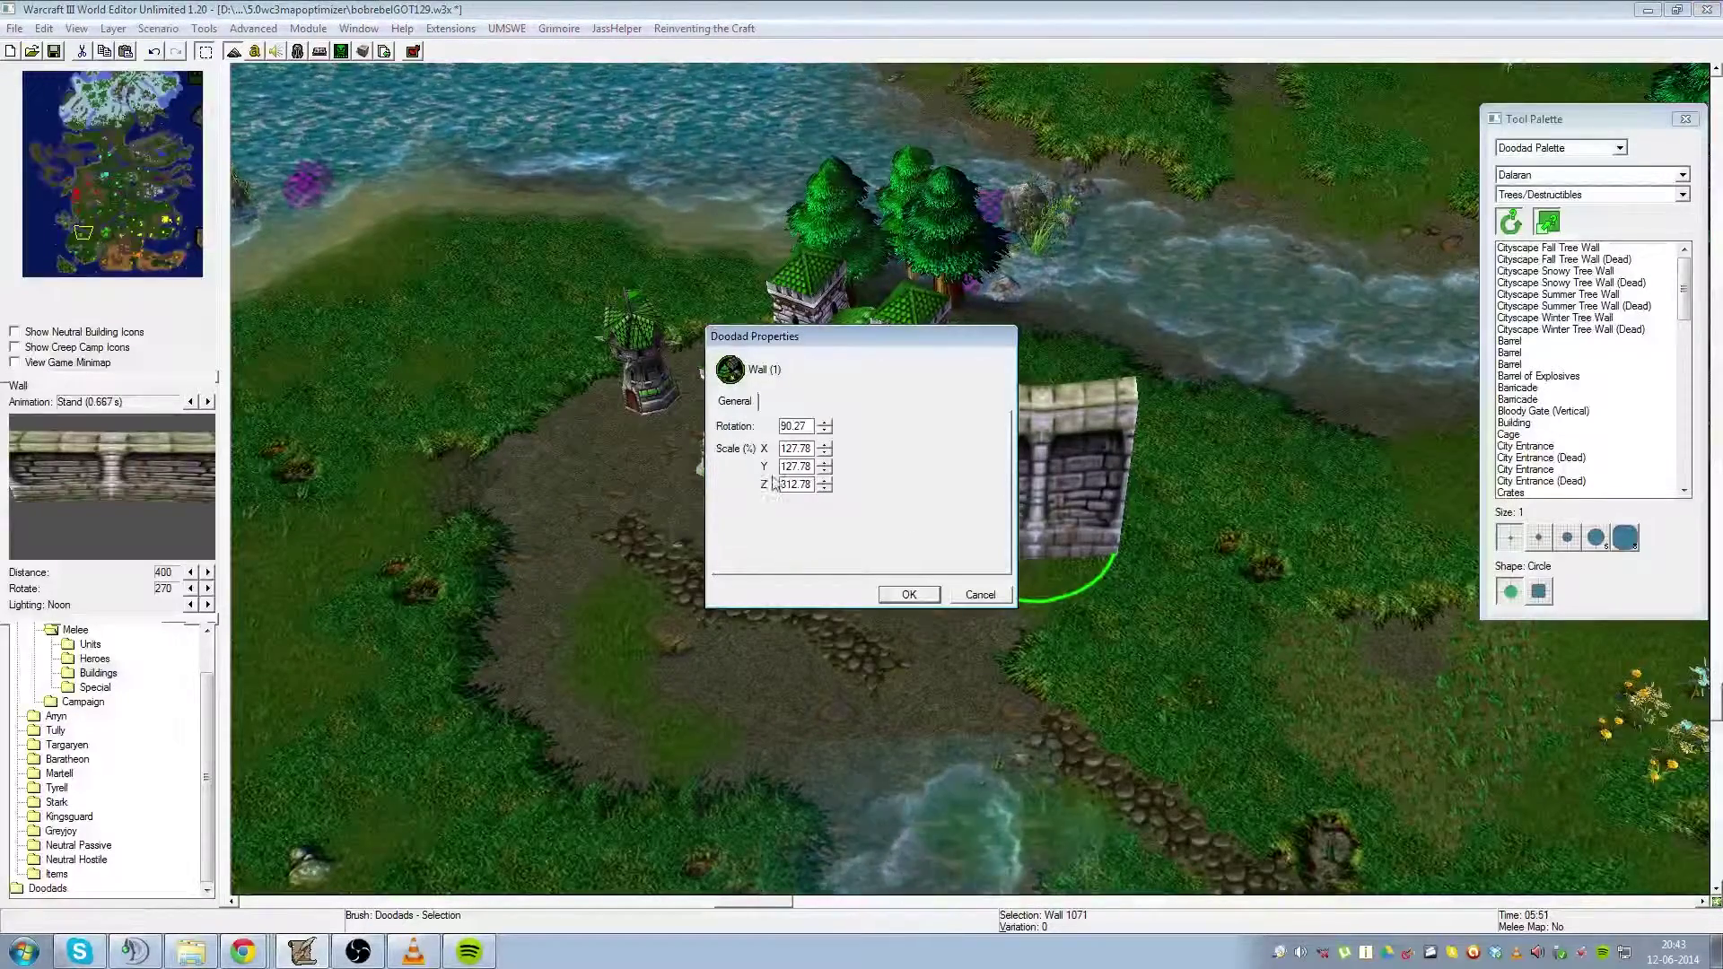
click(1009, 595)
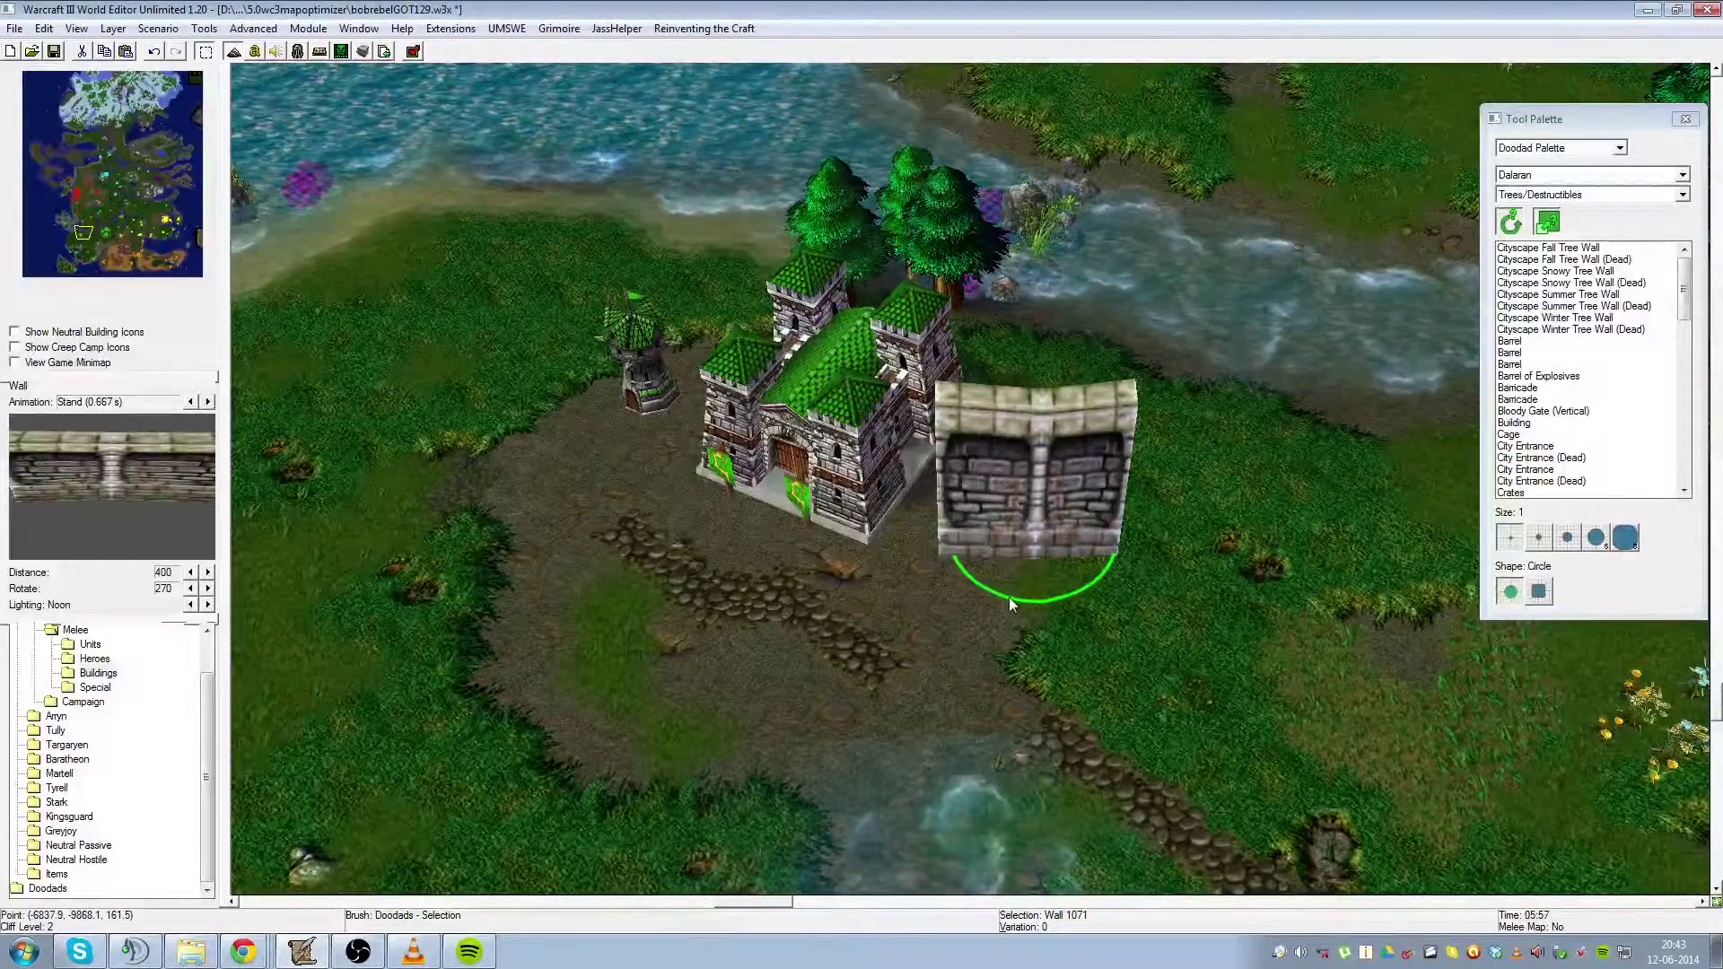
double_click(1021, 531)
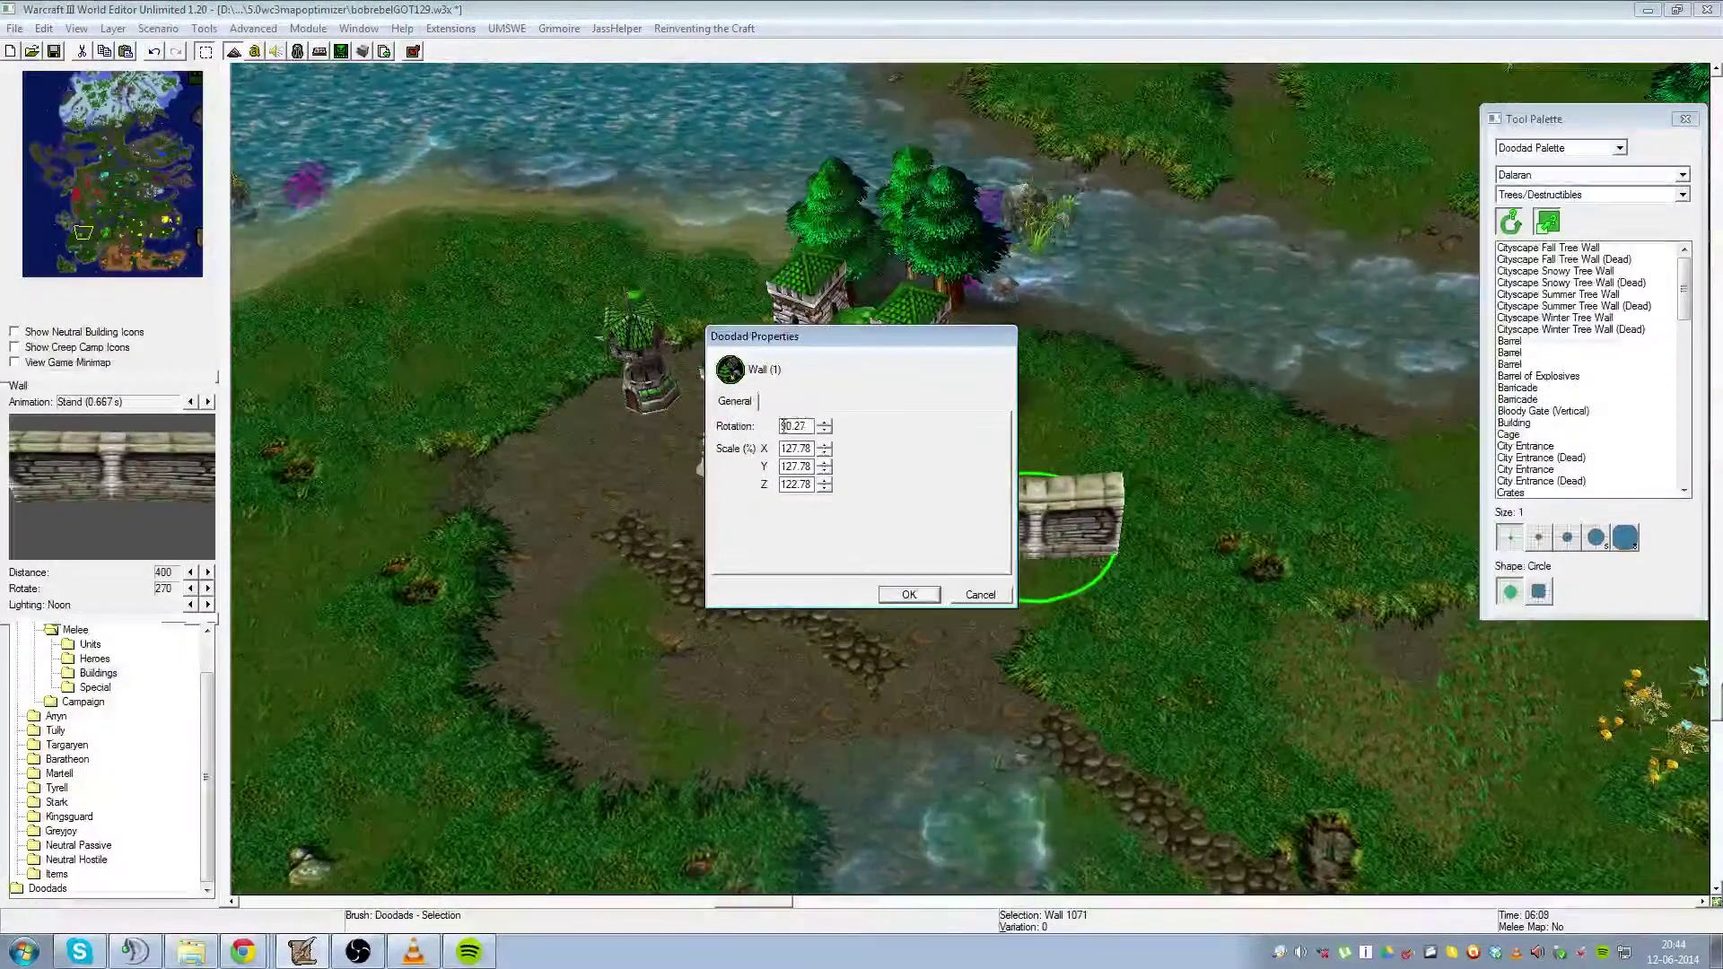
click(1003, 595)
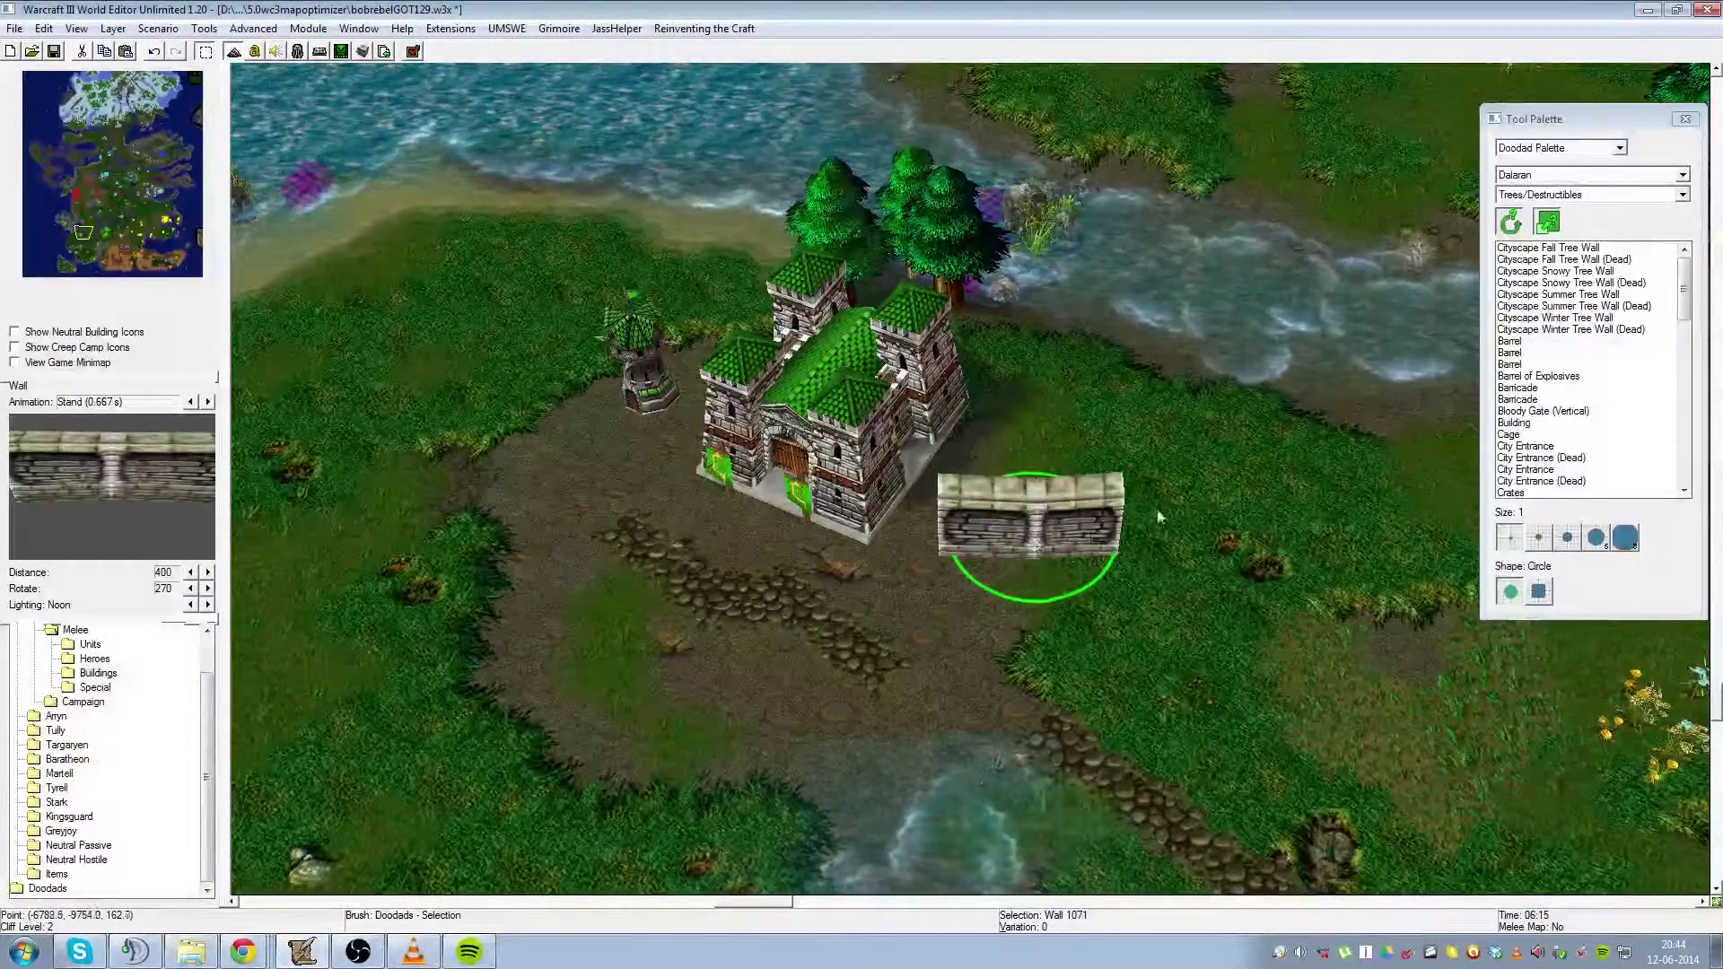
Step: Rotate the wall in place through many directions beside the castle, ending with its long face toward the view
ctrl+drag(1158, 517, 1195, 583)
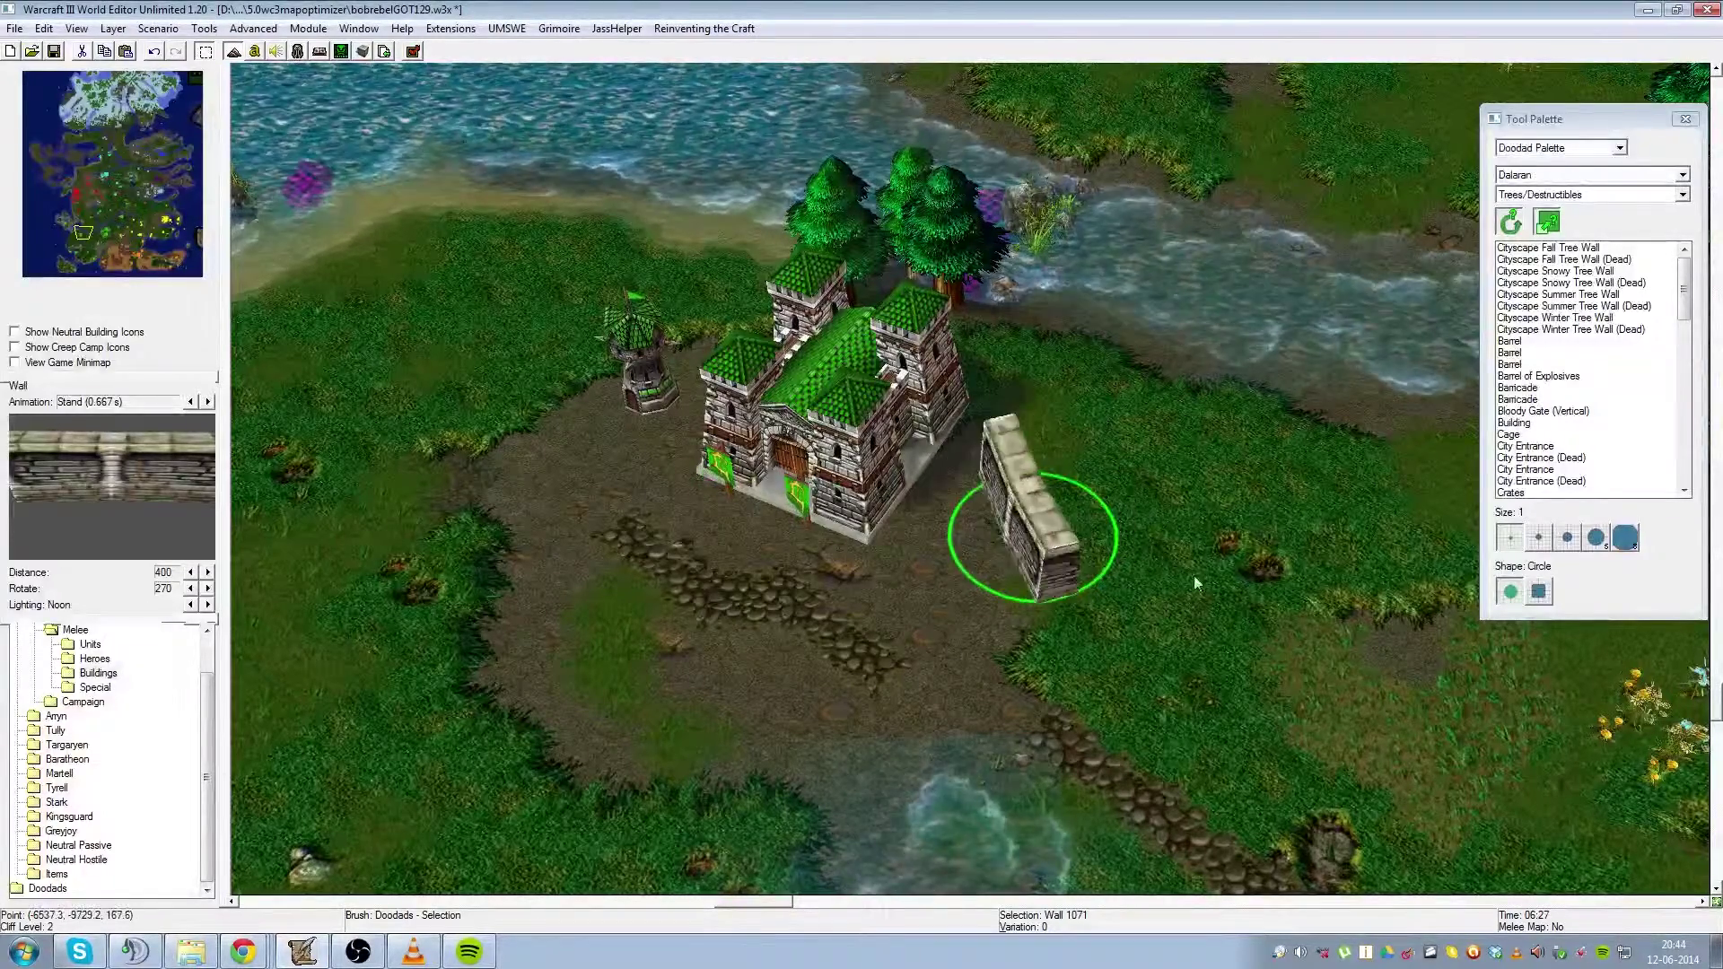
key(ctrl+Left)
key(ctrl+Left)
key(ctrl+Left)
key(ctrl+Left)
key(ctrl+Left)
key(ctrl+Left)
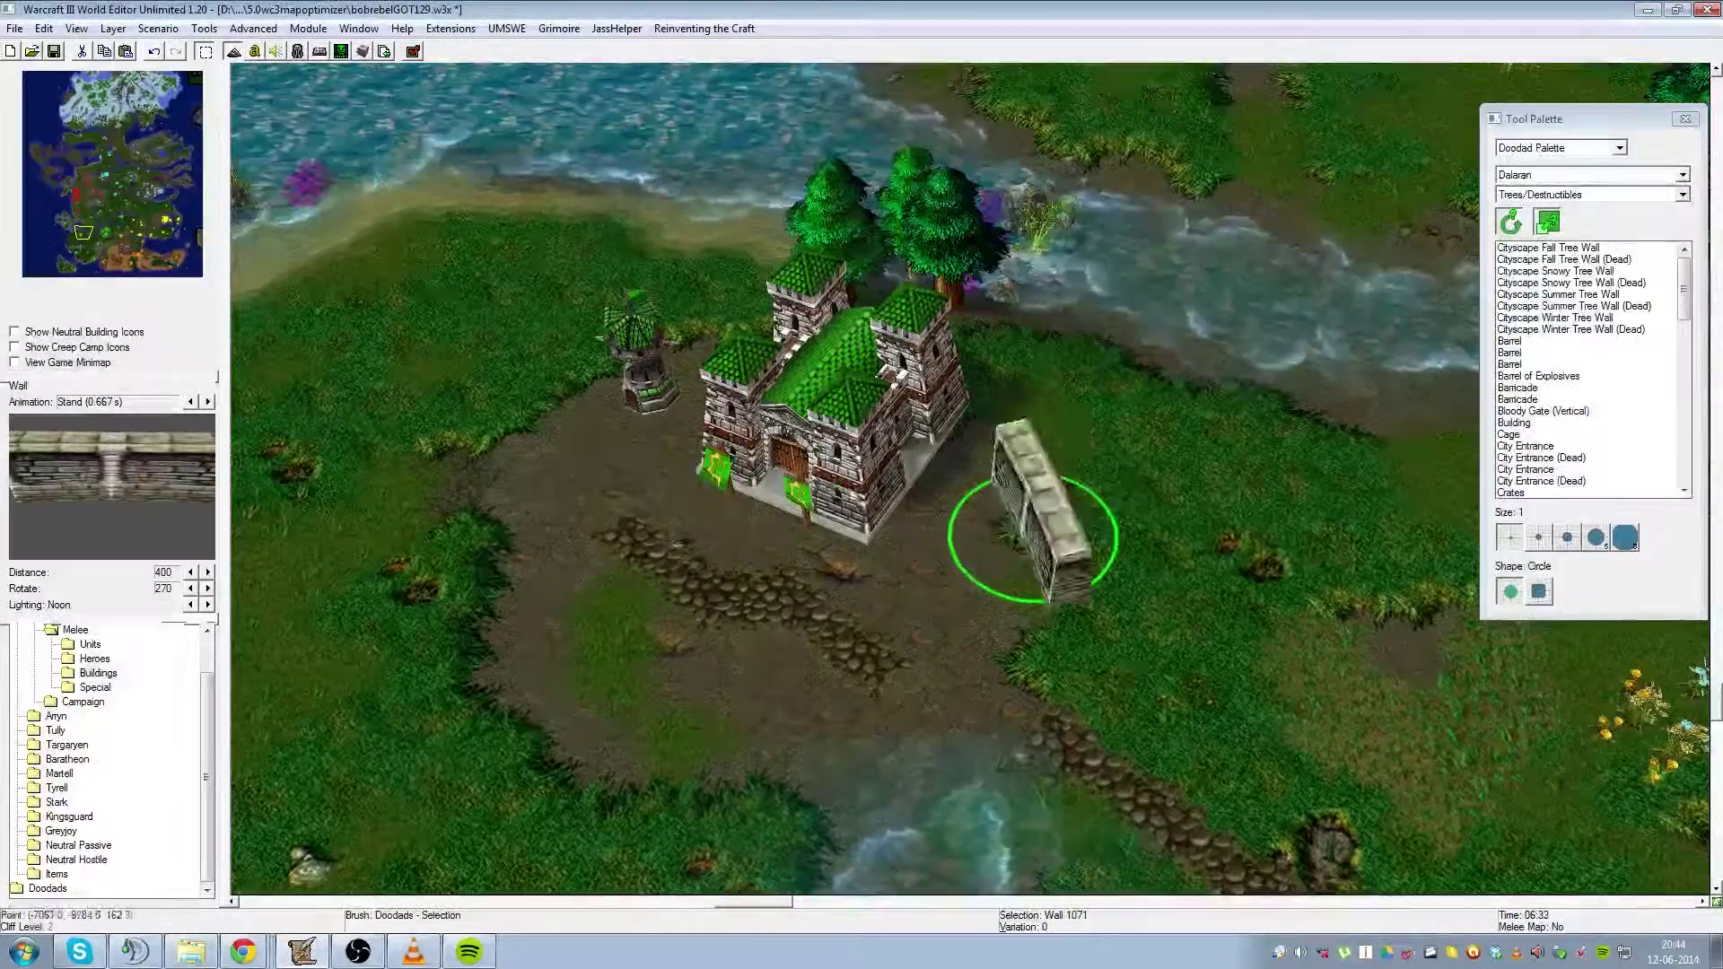
key(ctrl+Left)
key(ctrl+Left)
key(ctrl+Left)
key(ctrl+Left)
key(ctrl+Left)
key(ctrl+Left)
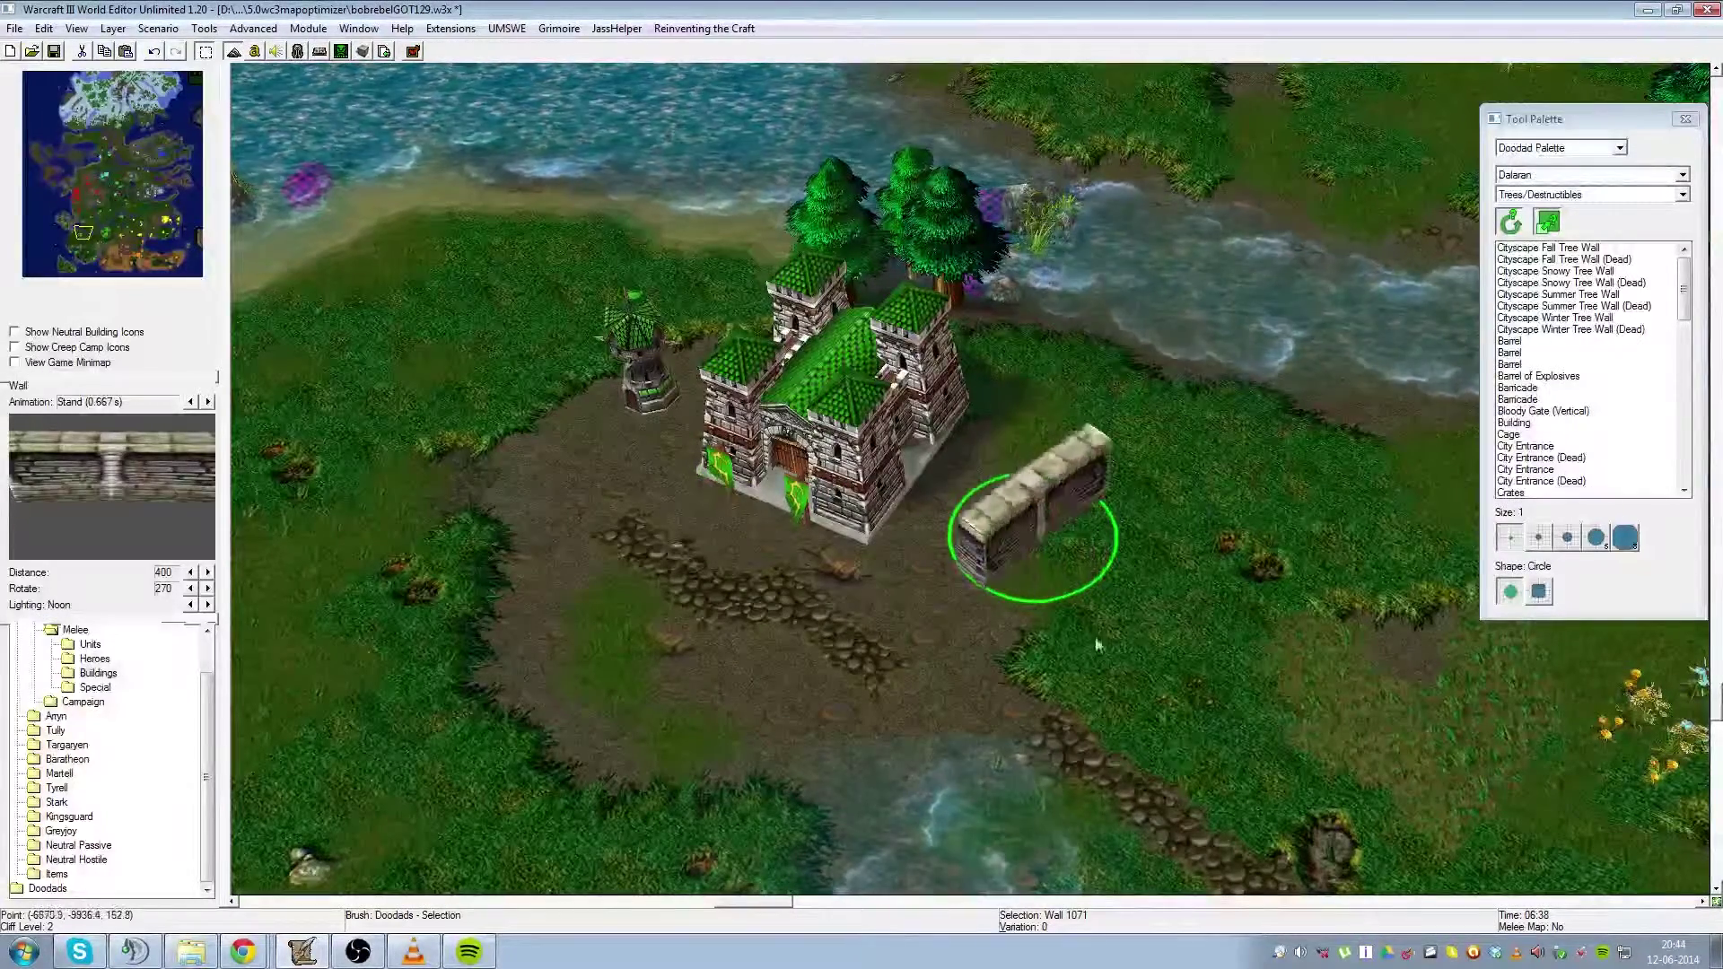
key(ctrl+Left)
key(ctrl+Left)
key(ctrl+Left)
key(ctrl+Left)
key(ctrl+Left)
key(ctrl+Left)
key(ctrl+Left)
key(ctrl+Left)
key(ctrl+Left)
key(ctrl+Left)
key(ctrl+Left)
key(ctrl+Left)
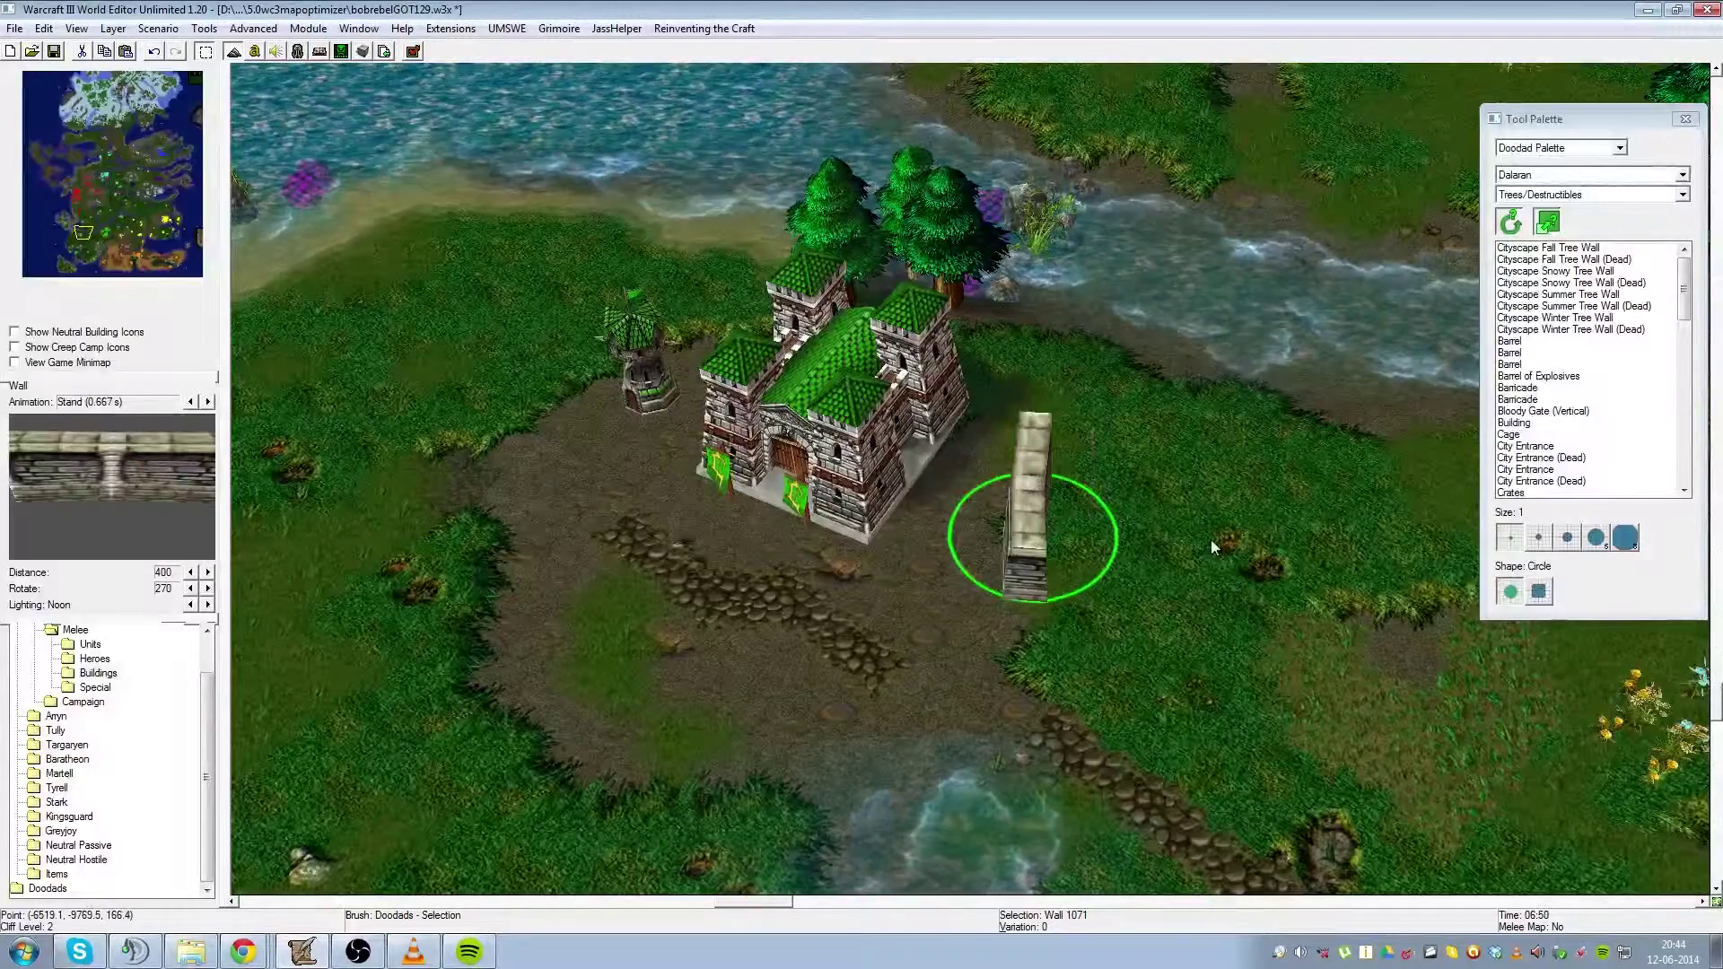
key(ctrl+Left)
key(ctrl+Left)
key(ctrl+Left)
key(ctrl+Left)
key(ctrl+Left)
key(ctrl+Left)
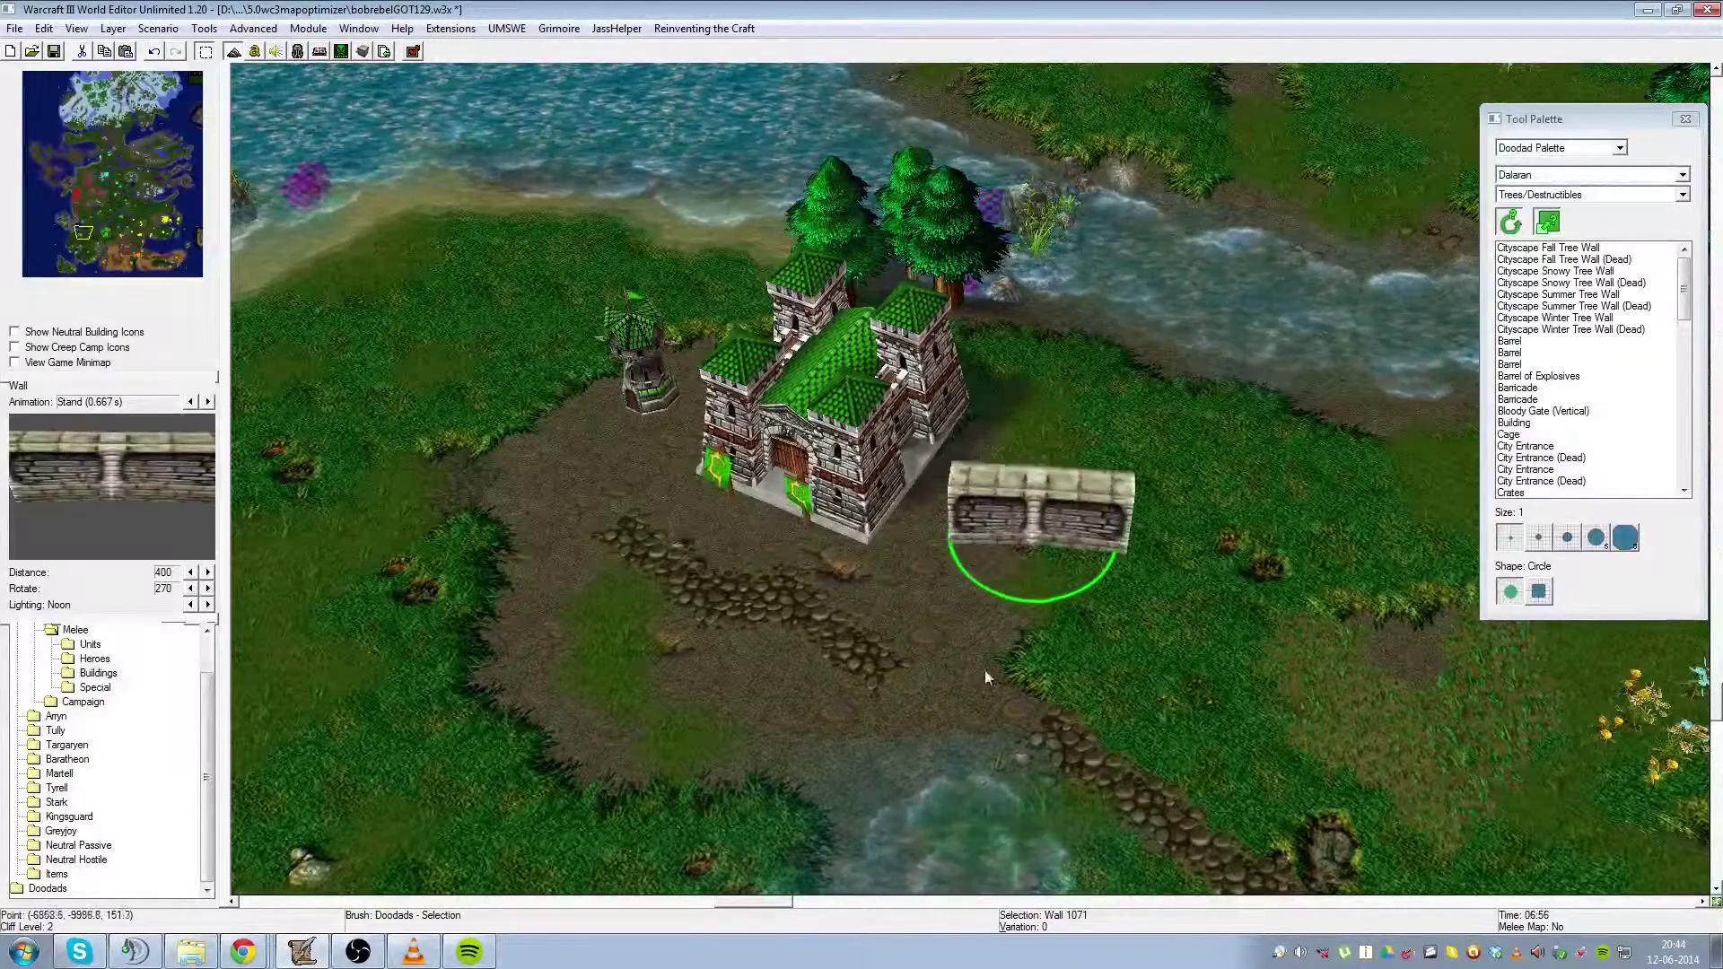
key(ctrl+Left)
key(ctrl+Left)
key(ctrl+Left)
key(ctrl+Left)
key(ctrl+Left)
key(ctrl+Left)
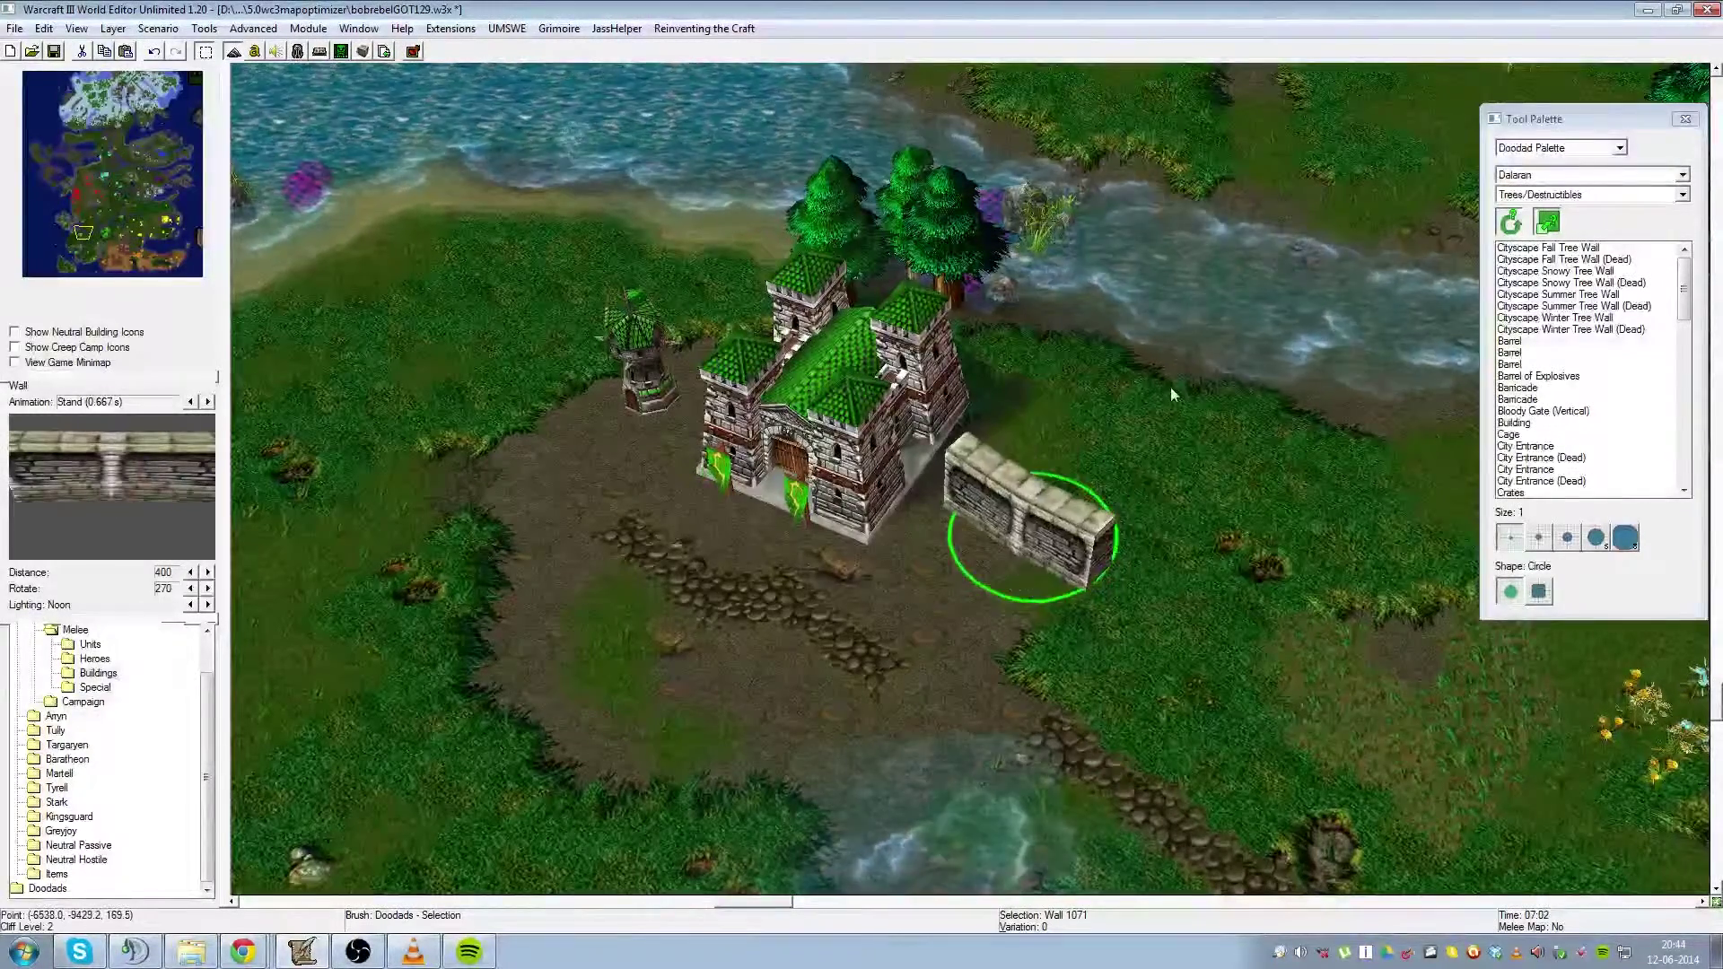
key(ctrl+Left)
key(ctrl+Left)
key(ctrl+Left)
key(ctrl+Left)
key(ctrl+Left)
key(ctrl+Left)
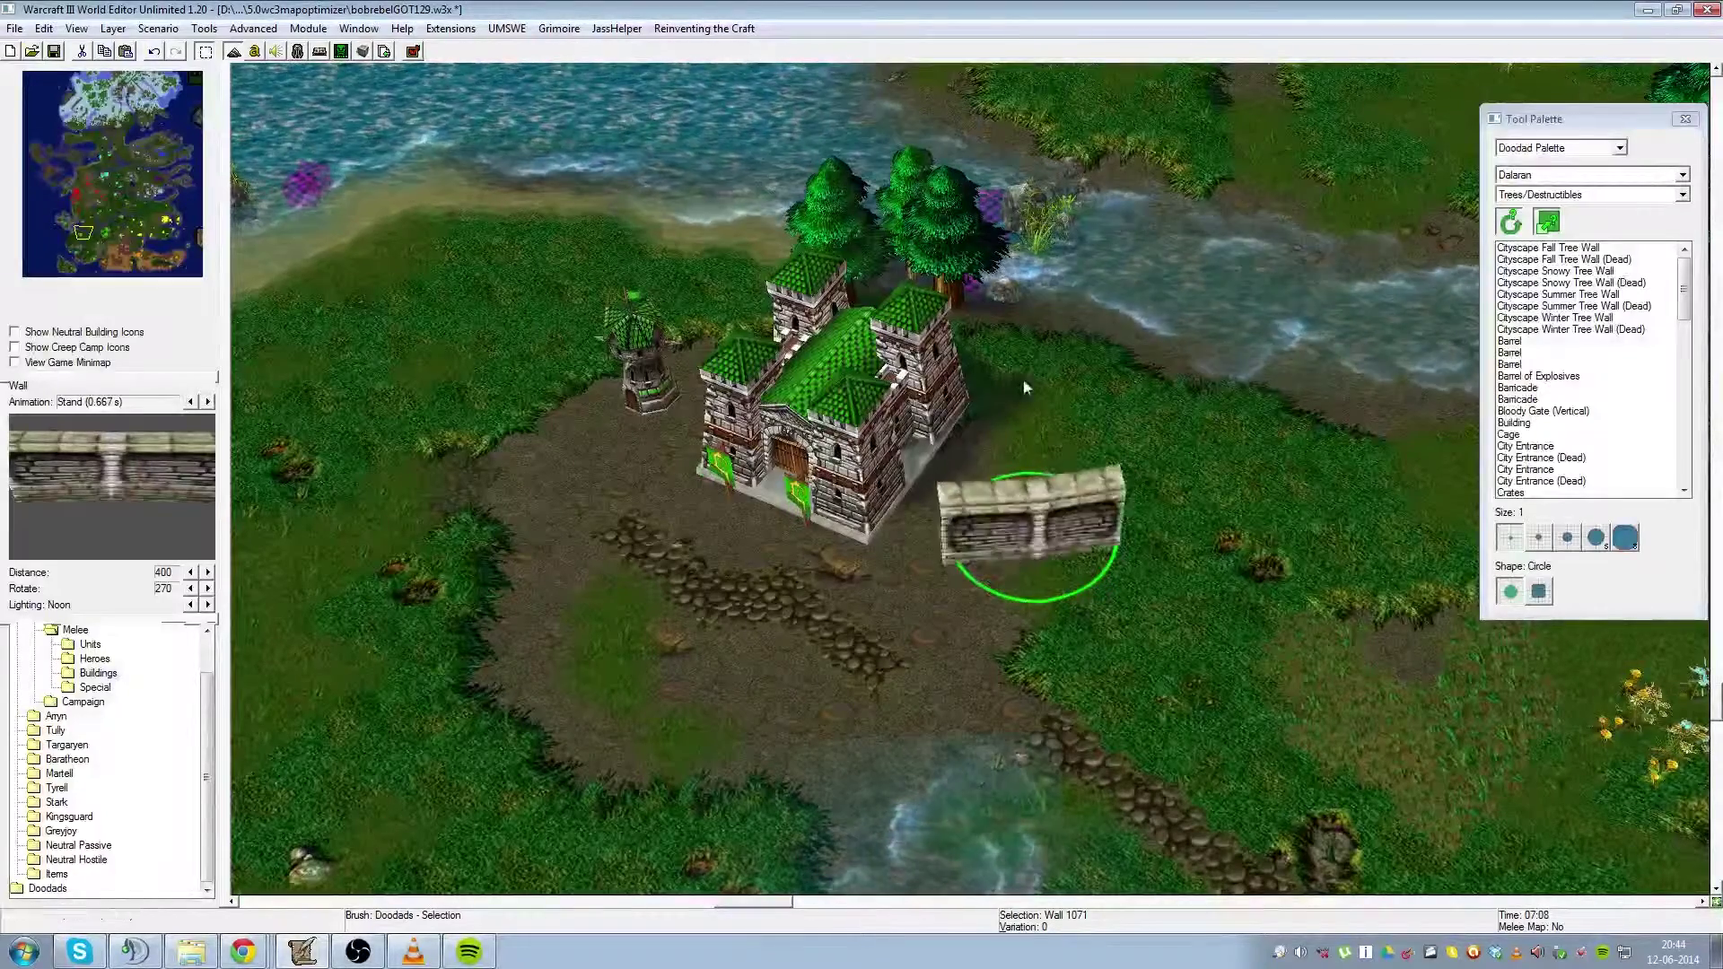
key(ctrl+Left)
key(ctrl+Left)
key(ctrl+Left)
key(ctrl+Left)
key(ctrl+Left)
key(ctrl+Left)
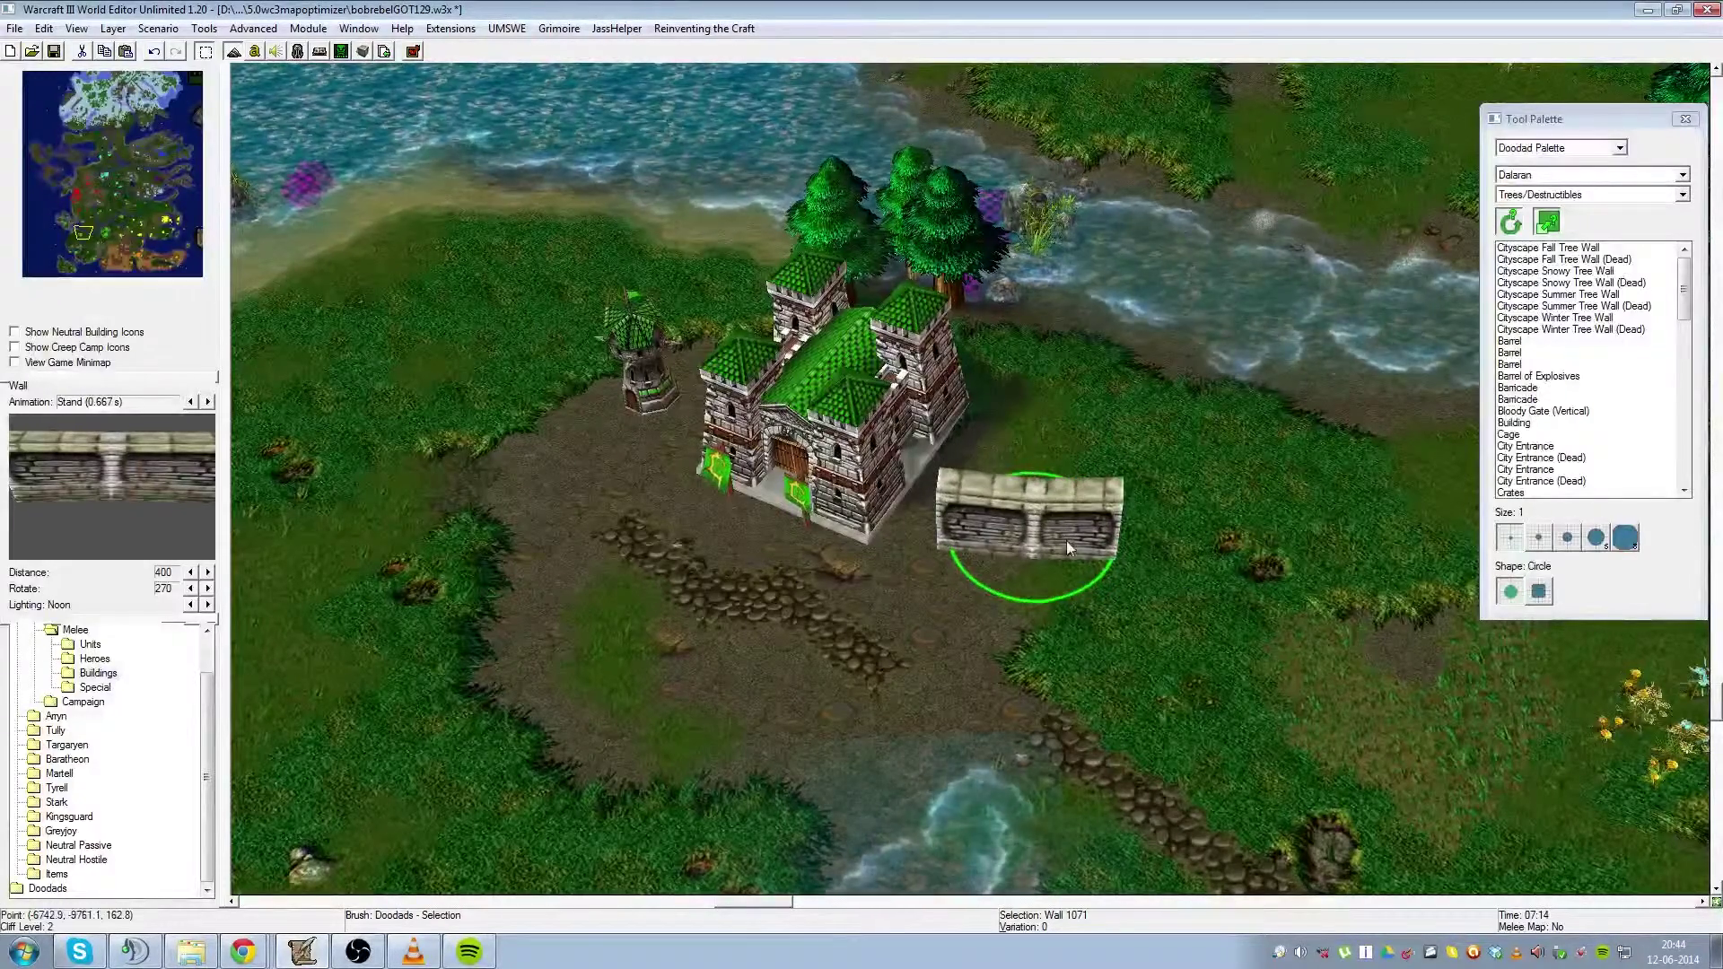
Step: Shrink the wall beside the castle to about half its length while keeping it in place
scroll(1062, 575, down, 3)
scroll(1061, 574, up, 4)
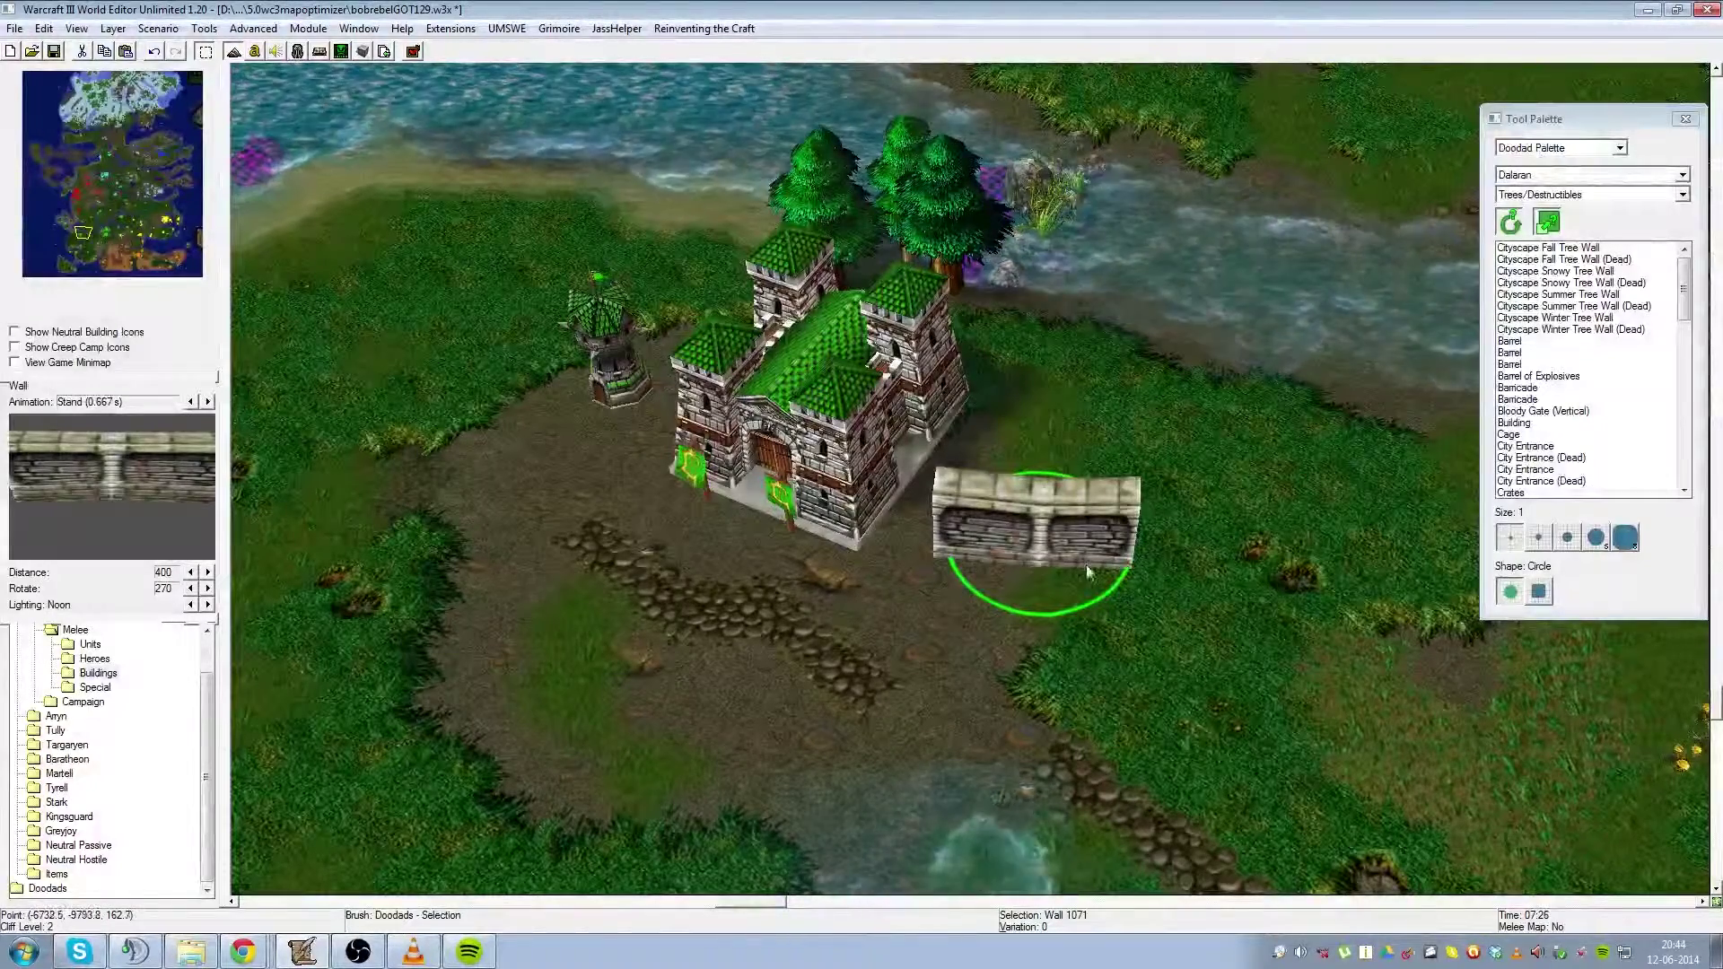
key(KP_Subtract)
key(KP_Subtract)
key(KP_Subtract)
key(KP_Subtract)
key(KP_Subtract)
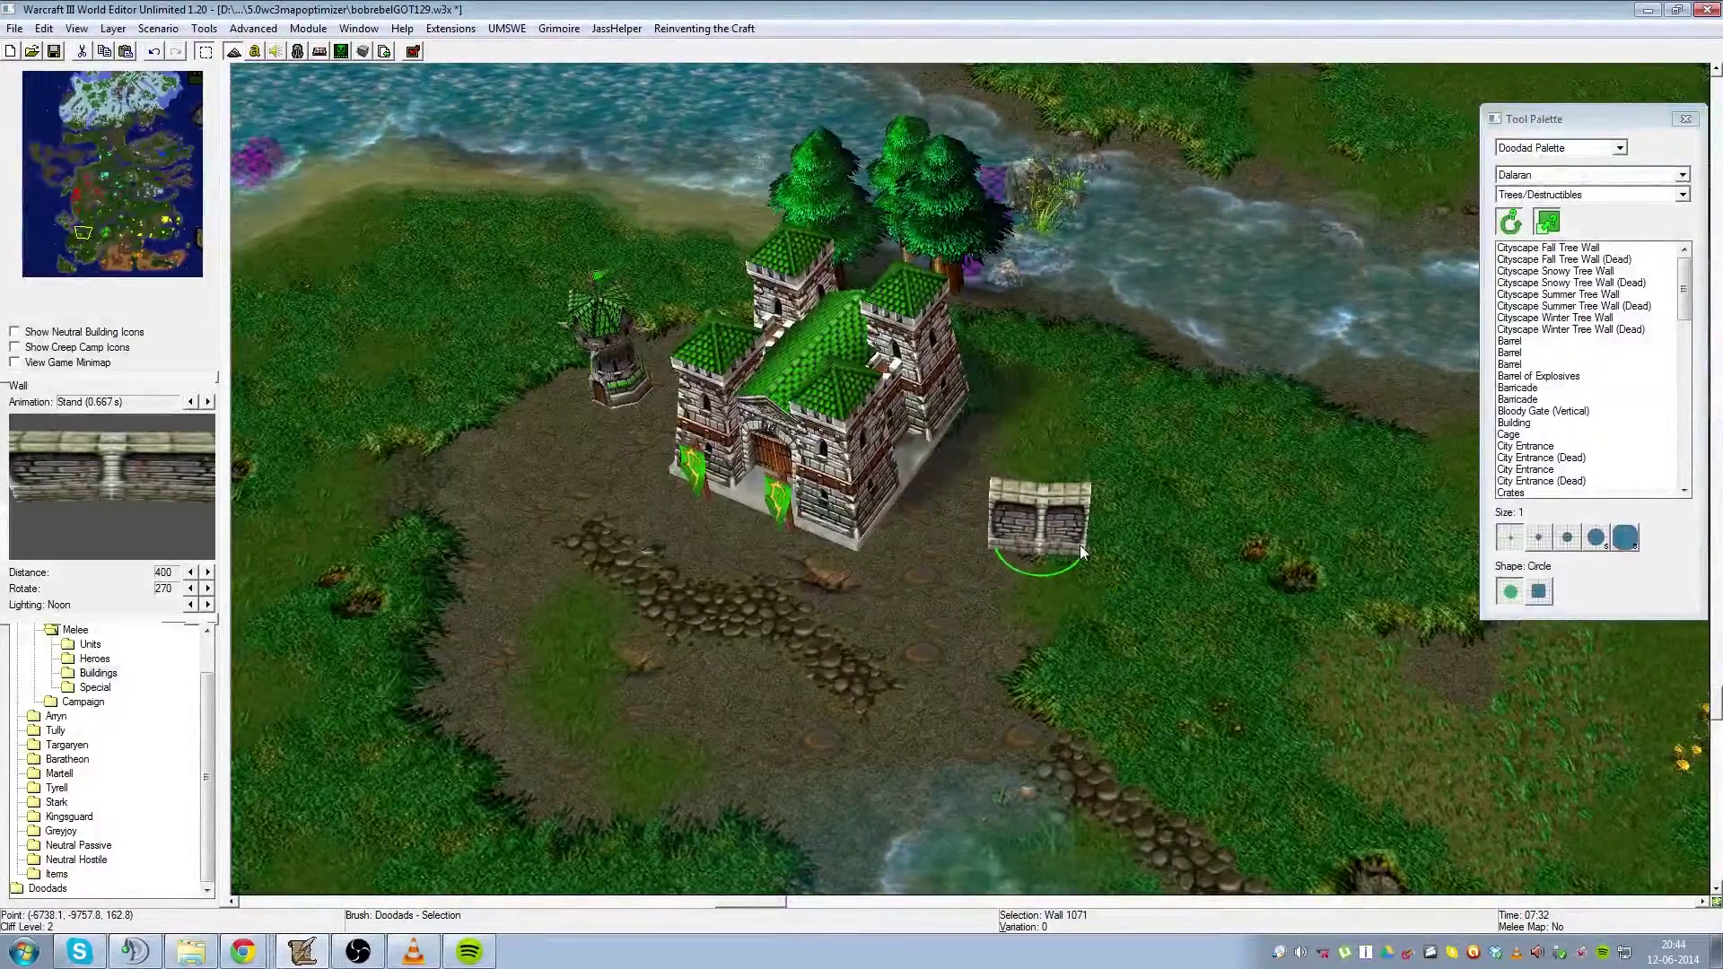
Step: Turn the short wall's long face toward the view, copy it, and paste three copies on the ground around it
scroll(1080, 545, down, 2)
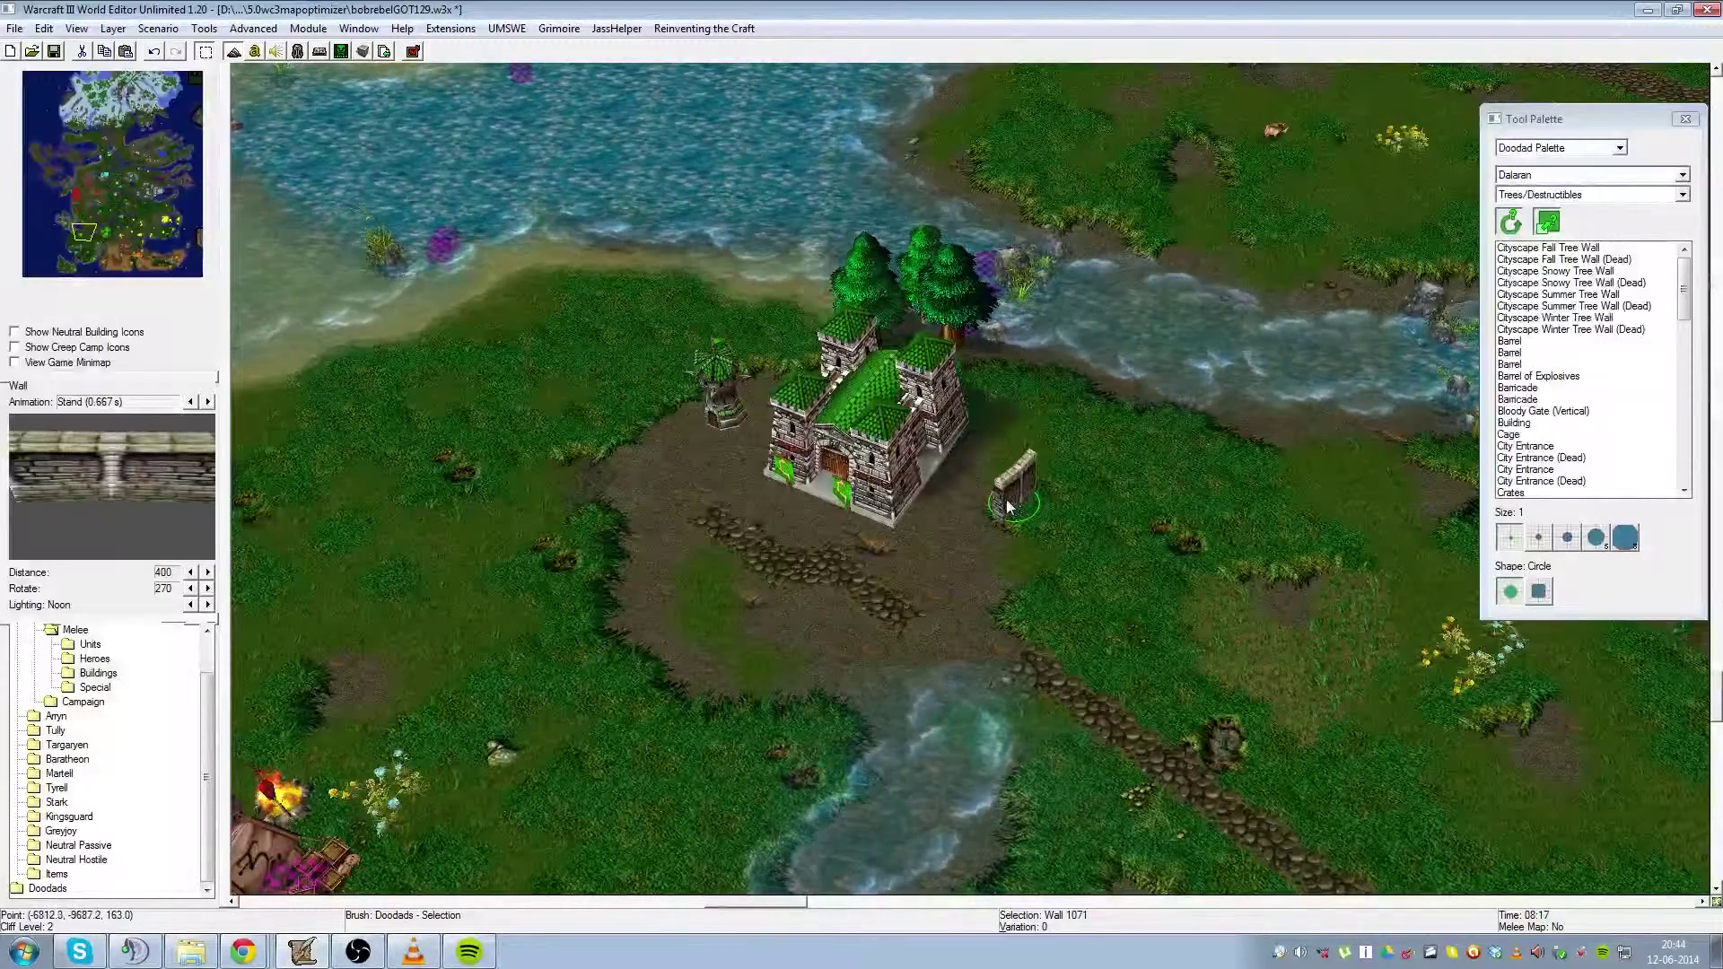
ctrl+drag(933, 561, 1001, 359)
key(ctrl+c)
key(ctrl+v)
click(1138, 502)
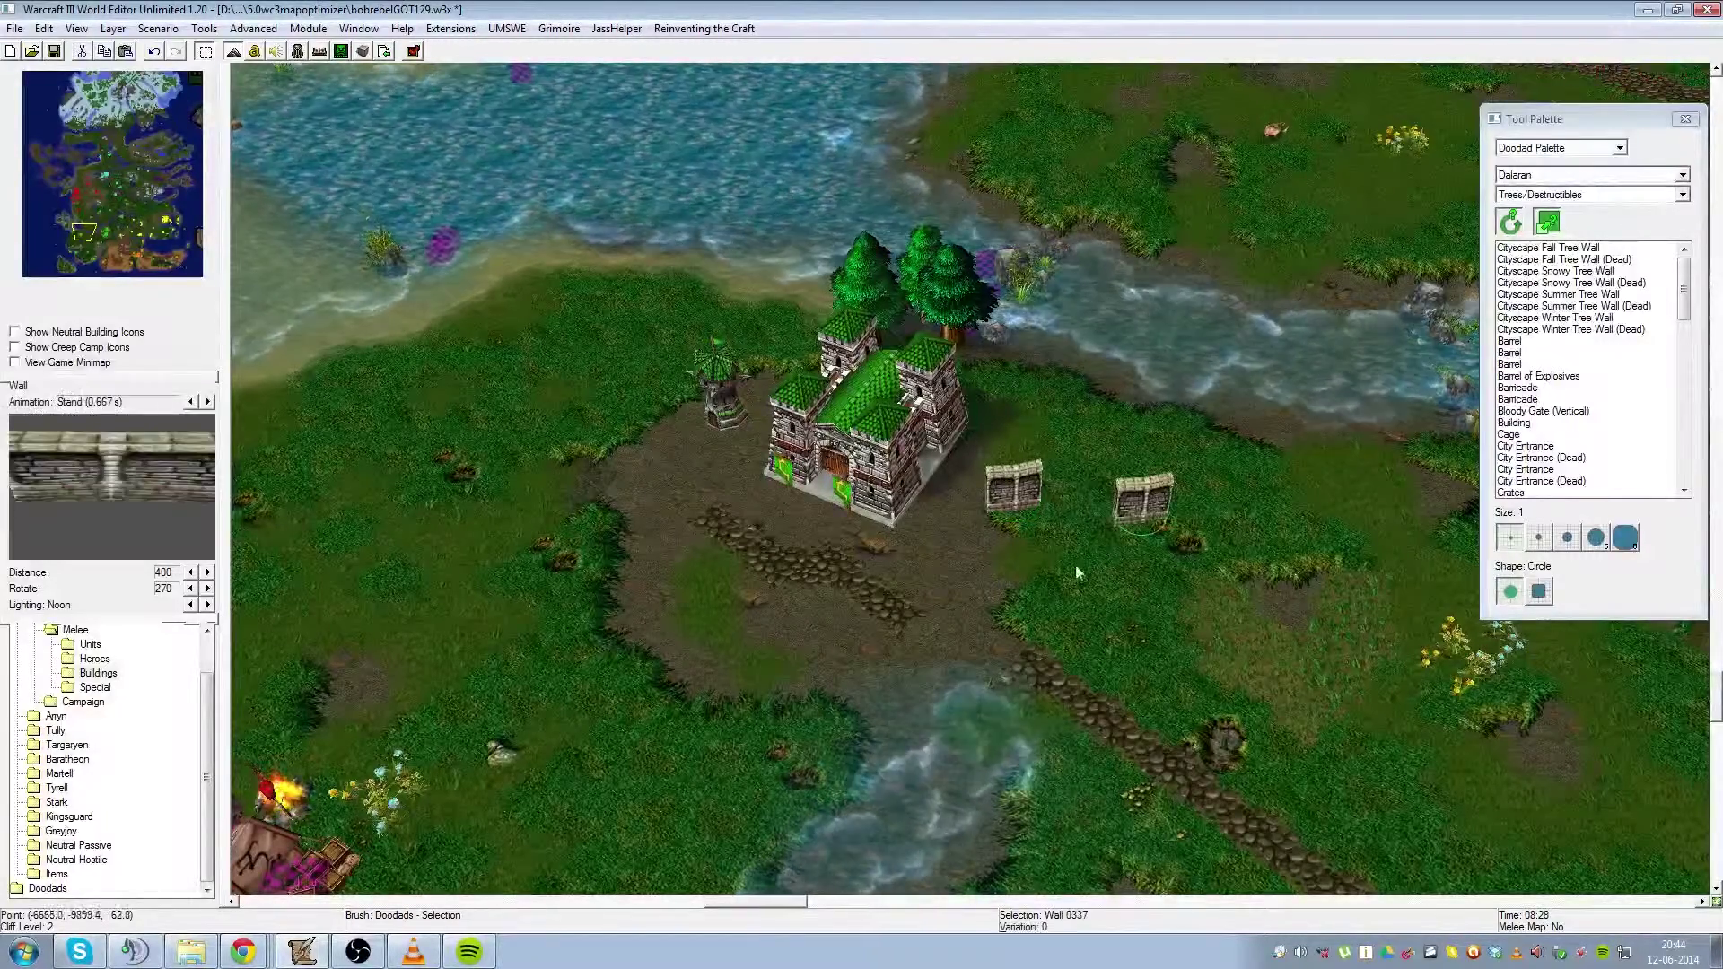
click(1004, 542)
click(1096, 549)
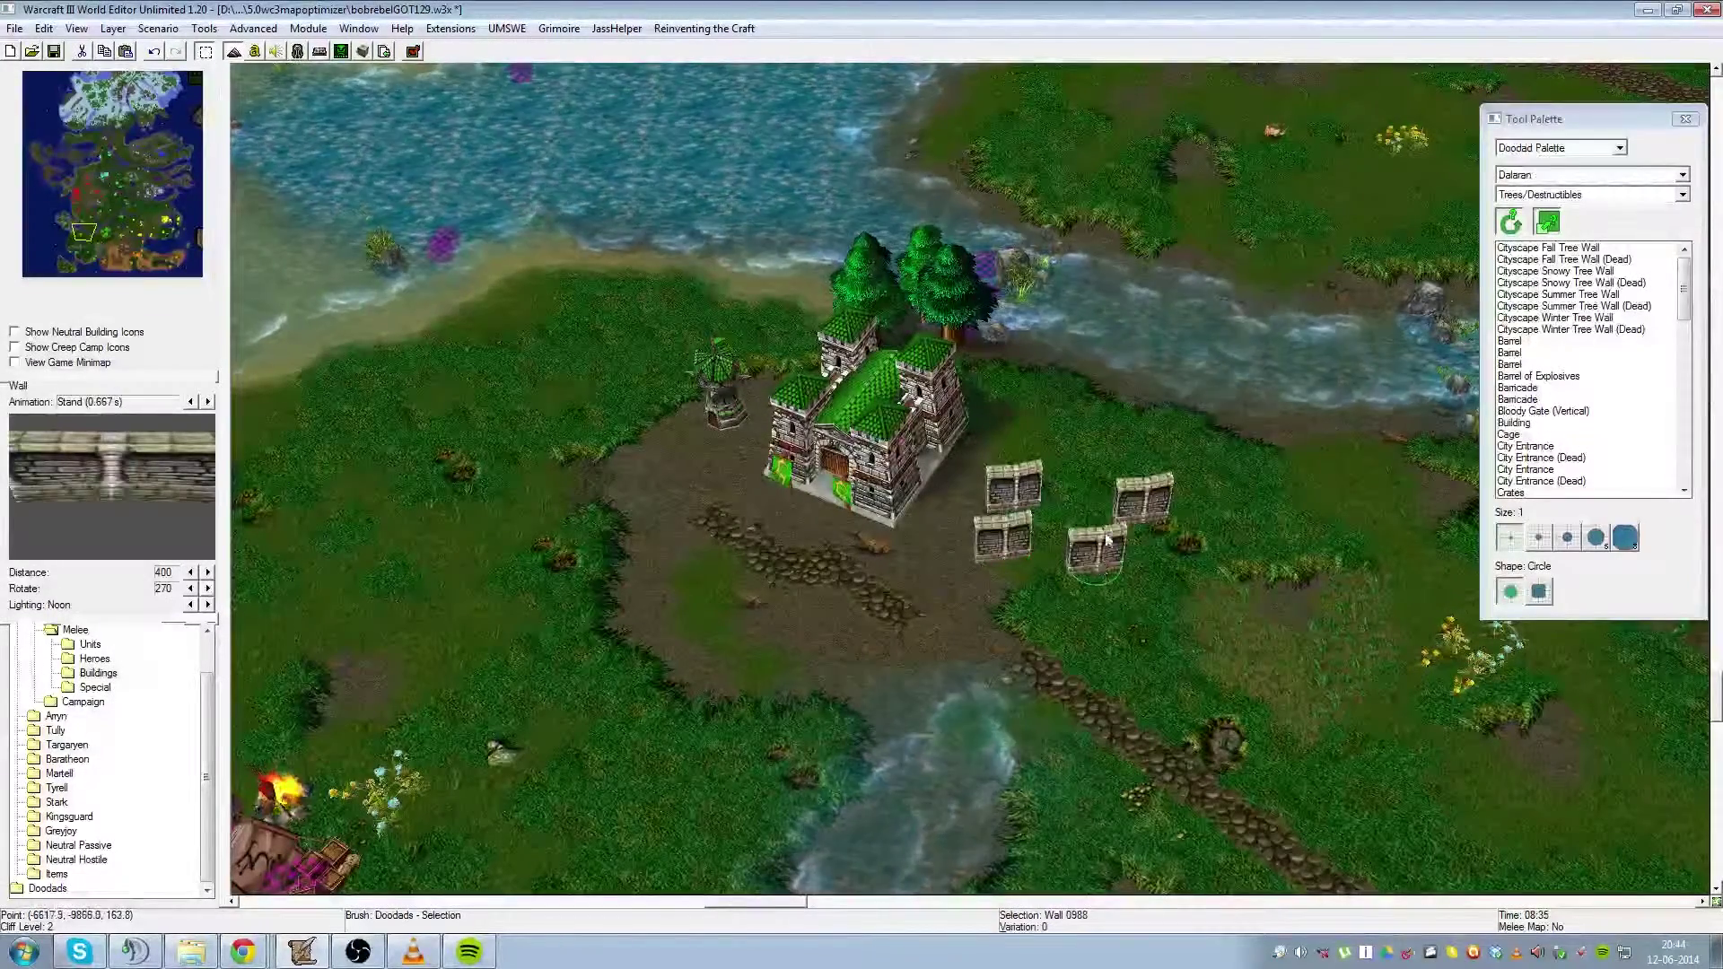
Step: Move the last pasted wall against the outermost copy, and from there to a free spot nearer the river
drag(1106, 540, 1099, 504)
scroll(1171, 568, up, 4)
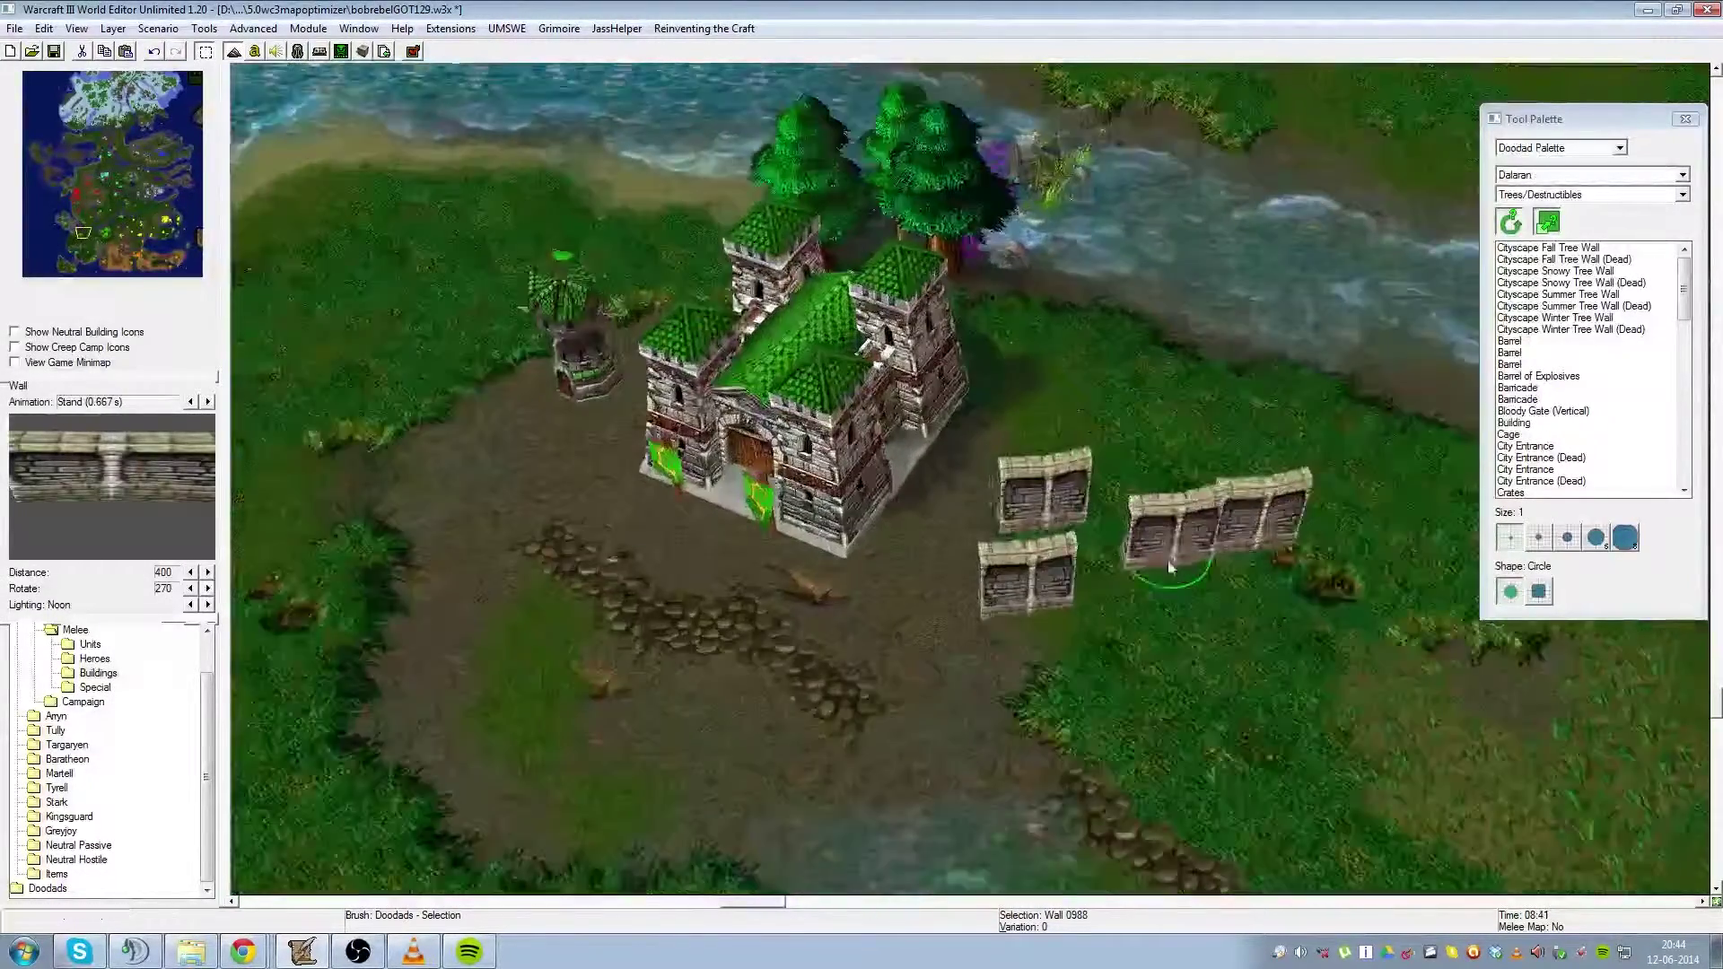
scroll(1171, 567, down, 2)
scroll(1171, 565, up, 3)
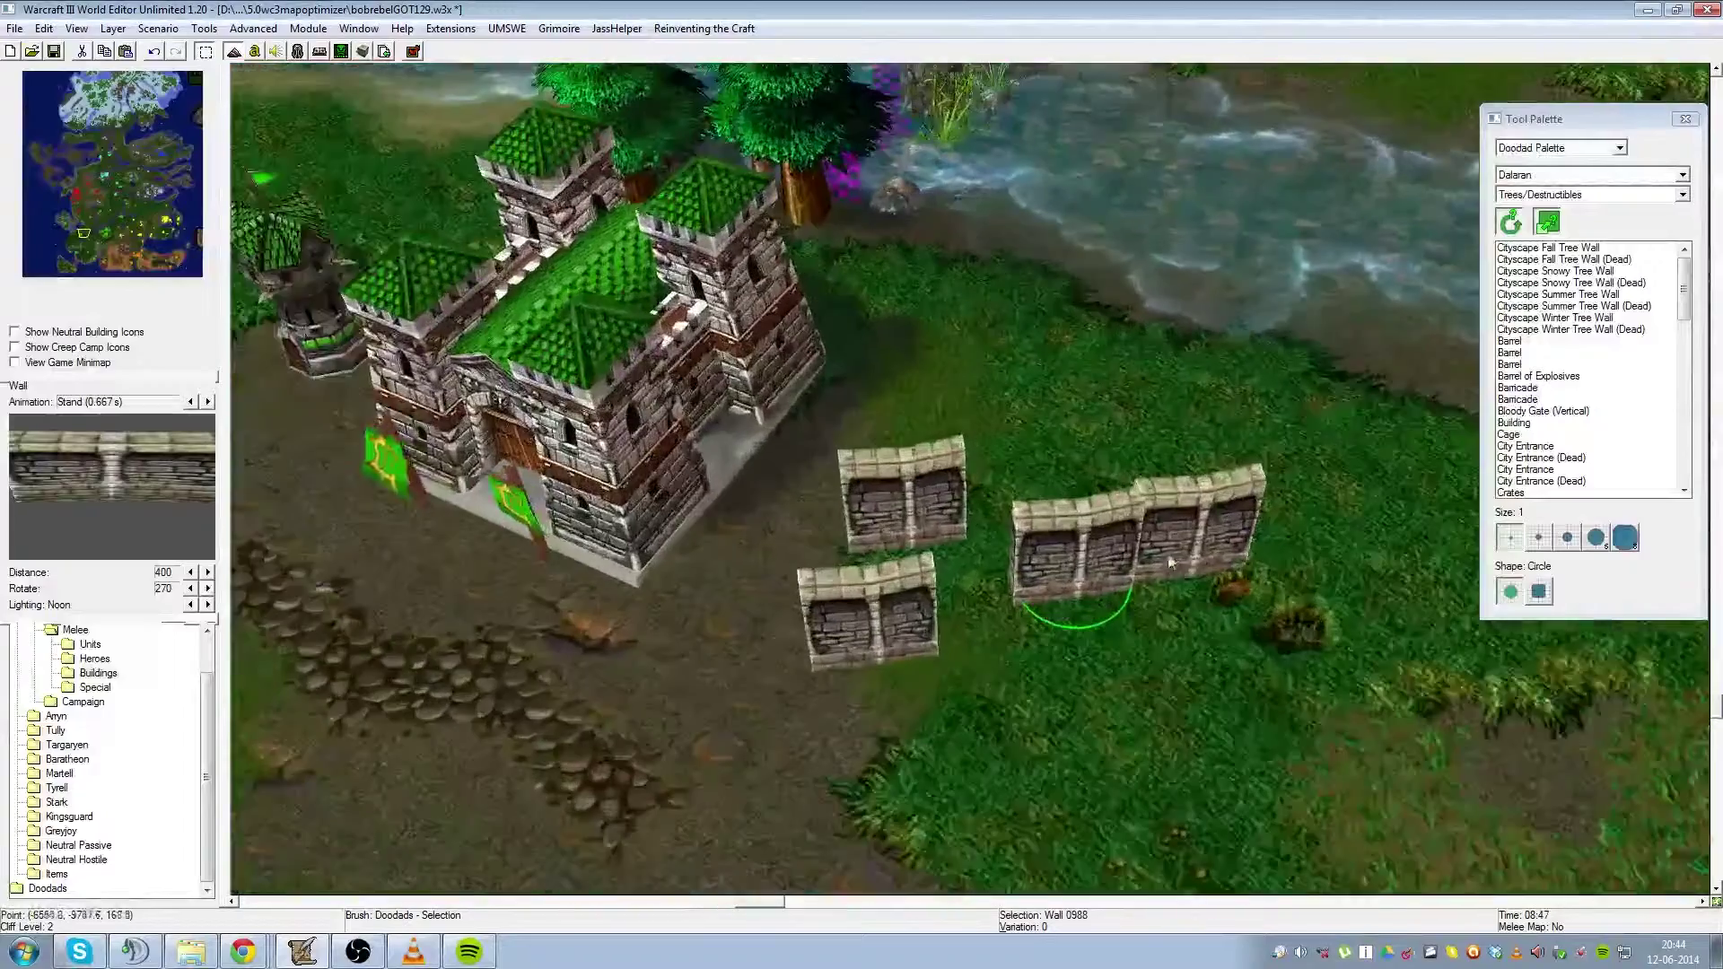
scroll(1171, 564, down, 2)
drag(968, 673, 924, 532)
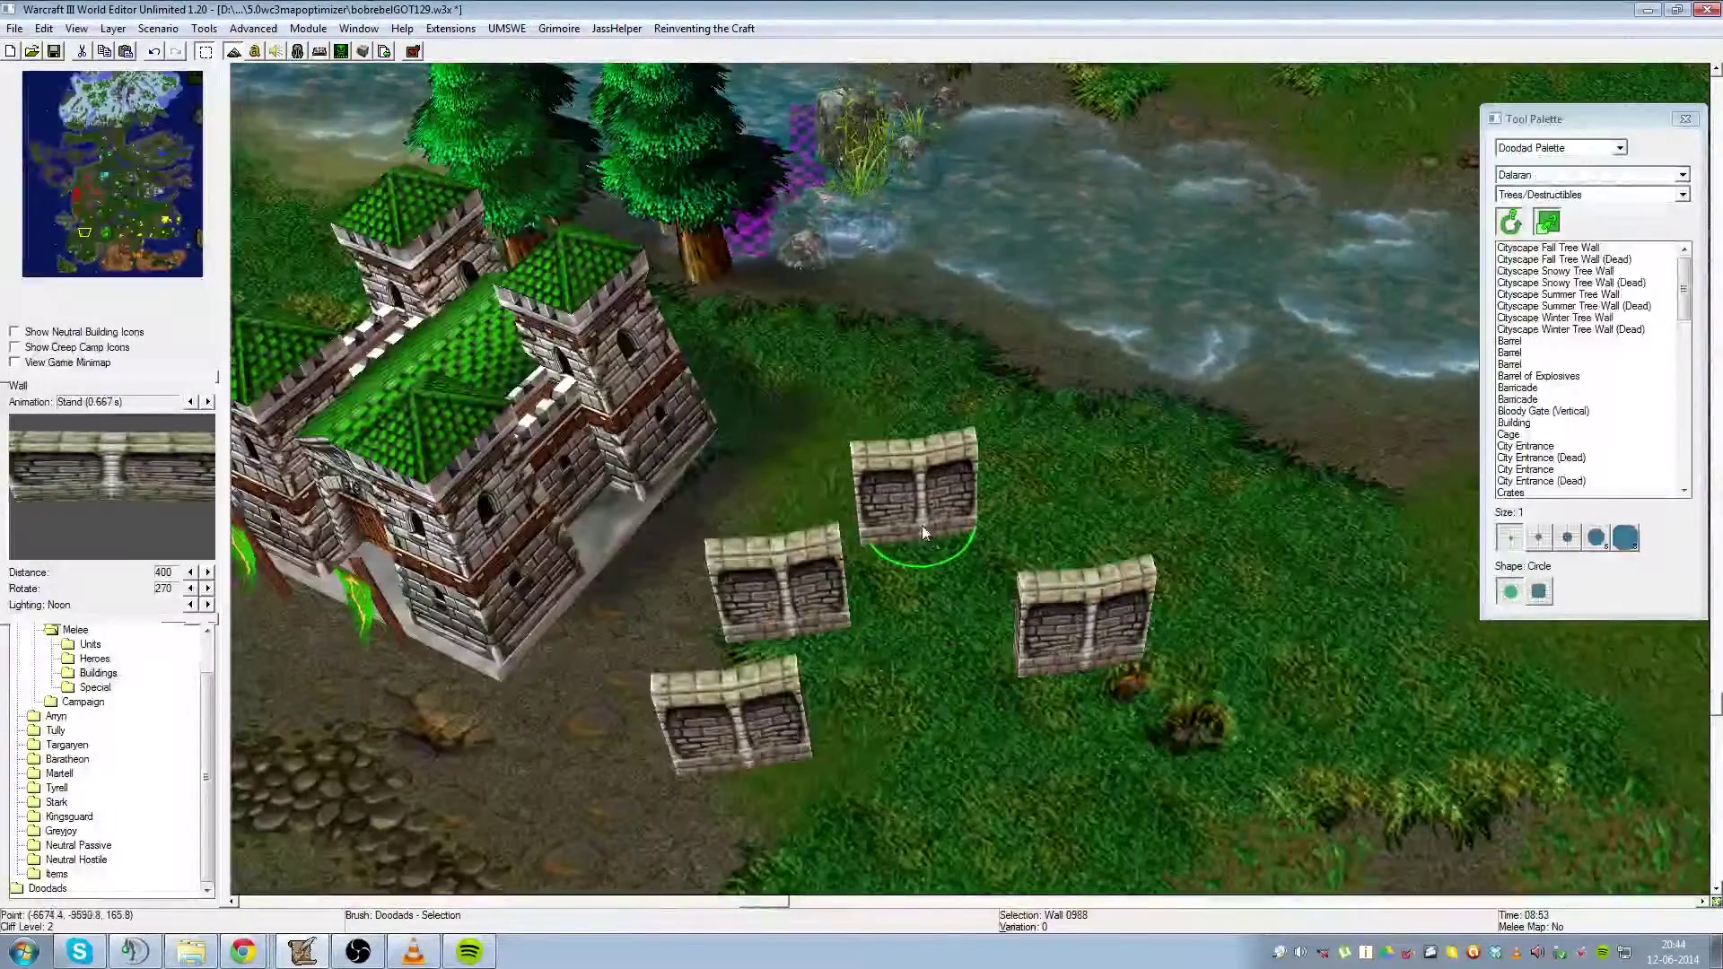
Step: Rotate the outermost wall copy so it points toward the wall segment nearest the river
click(1093, 610)
ctrl+click(926, 518)
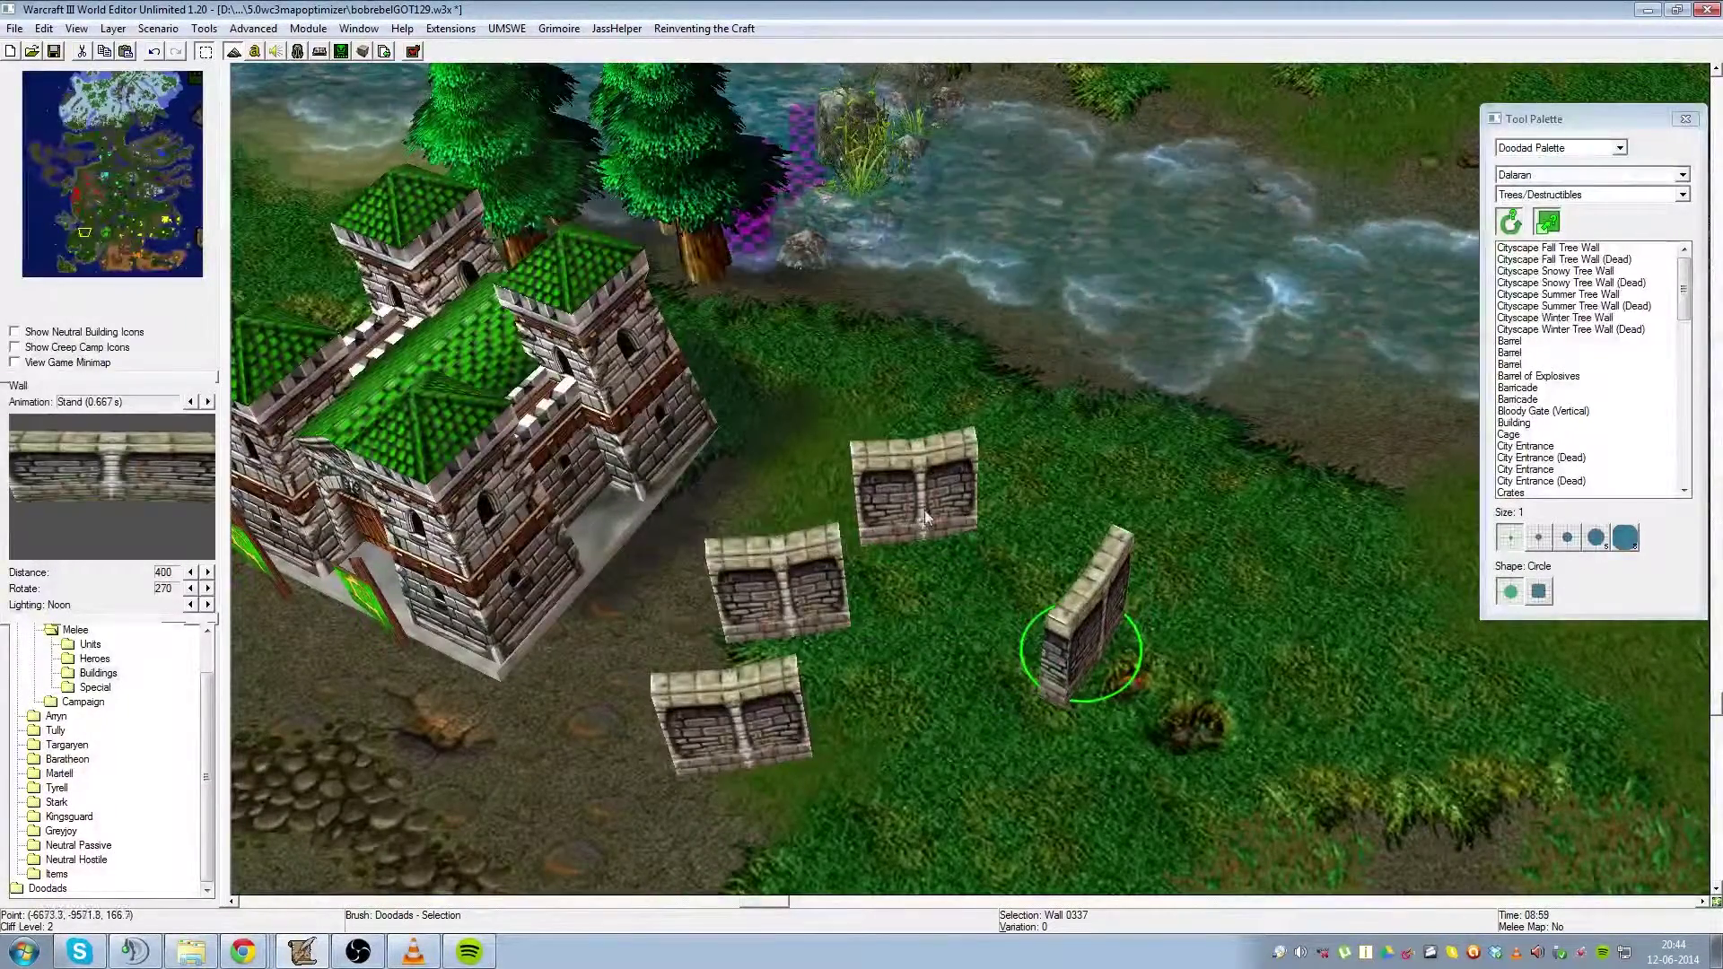
Step: Move two front-facing walls end to end against the near end of the angled wall, and place the remaining wall just behind them
drag(924, 510, 998, 704)
click(858, 676)
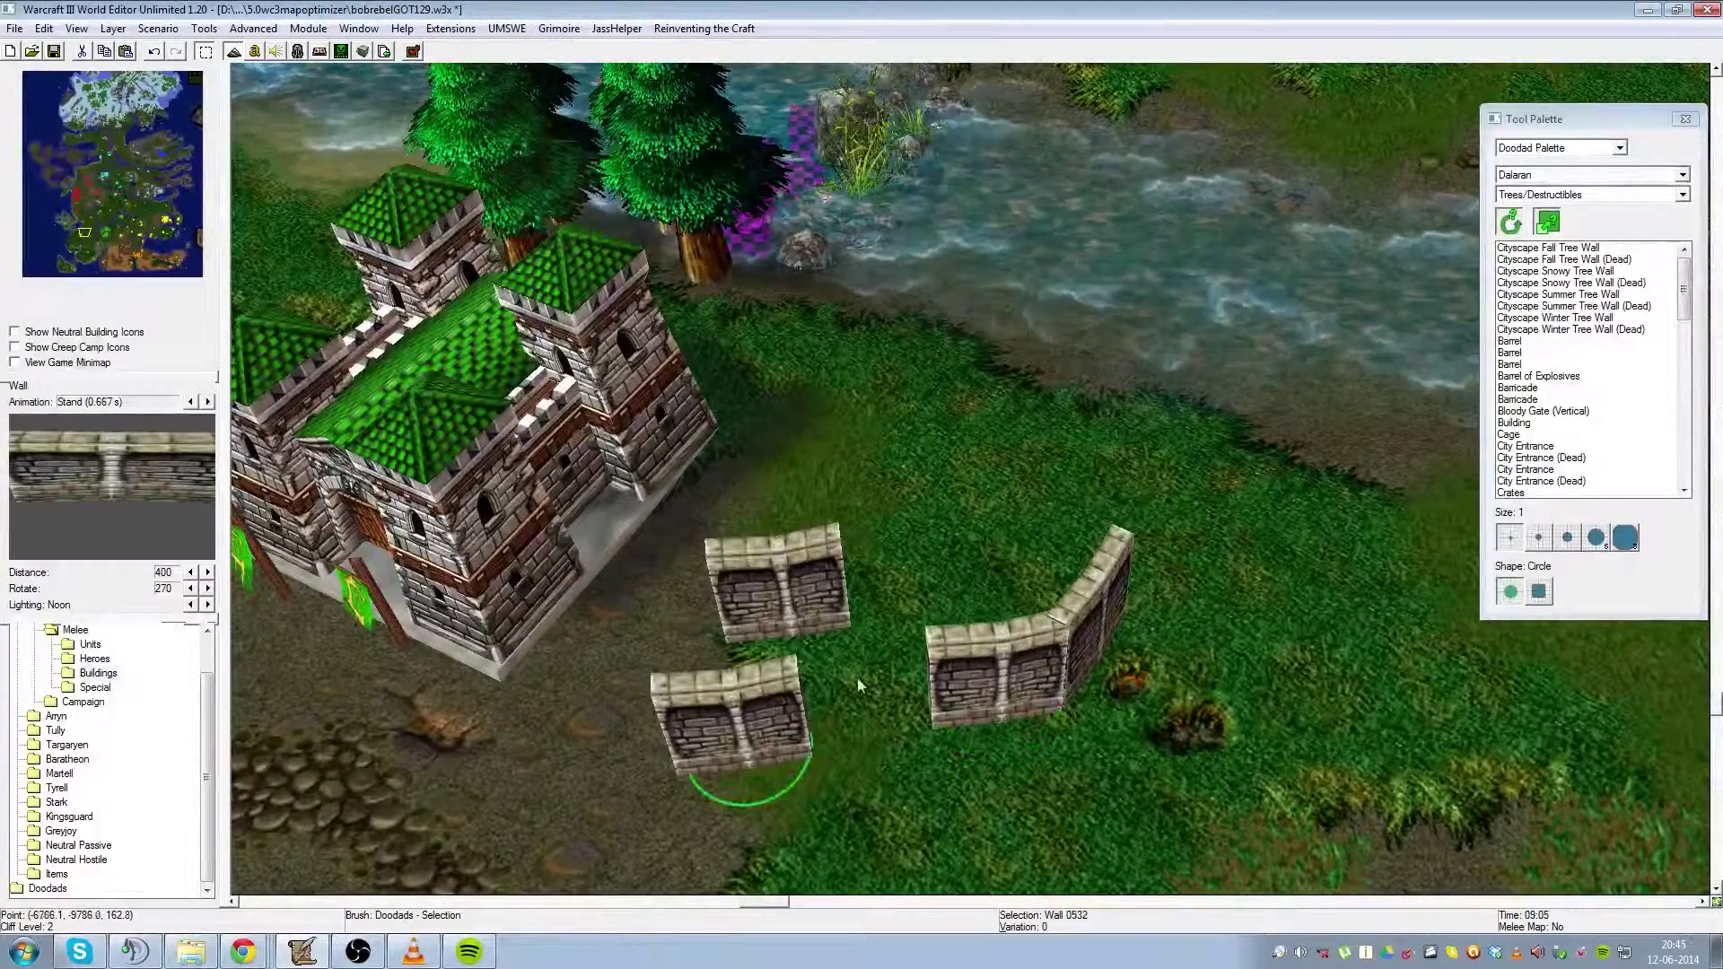
drag(858, 677, 875, 711)
drag(779, 606, 908, 578)
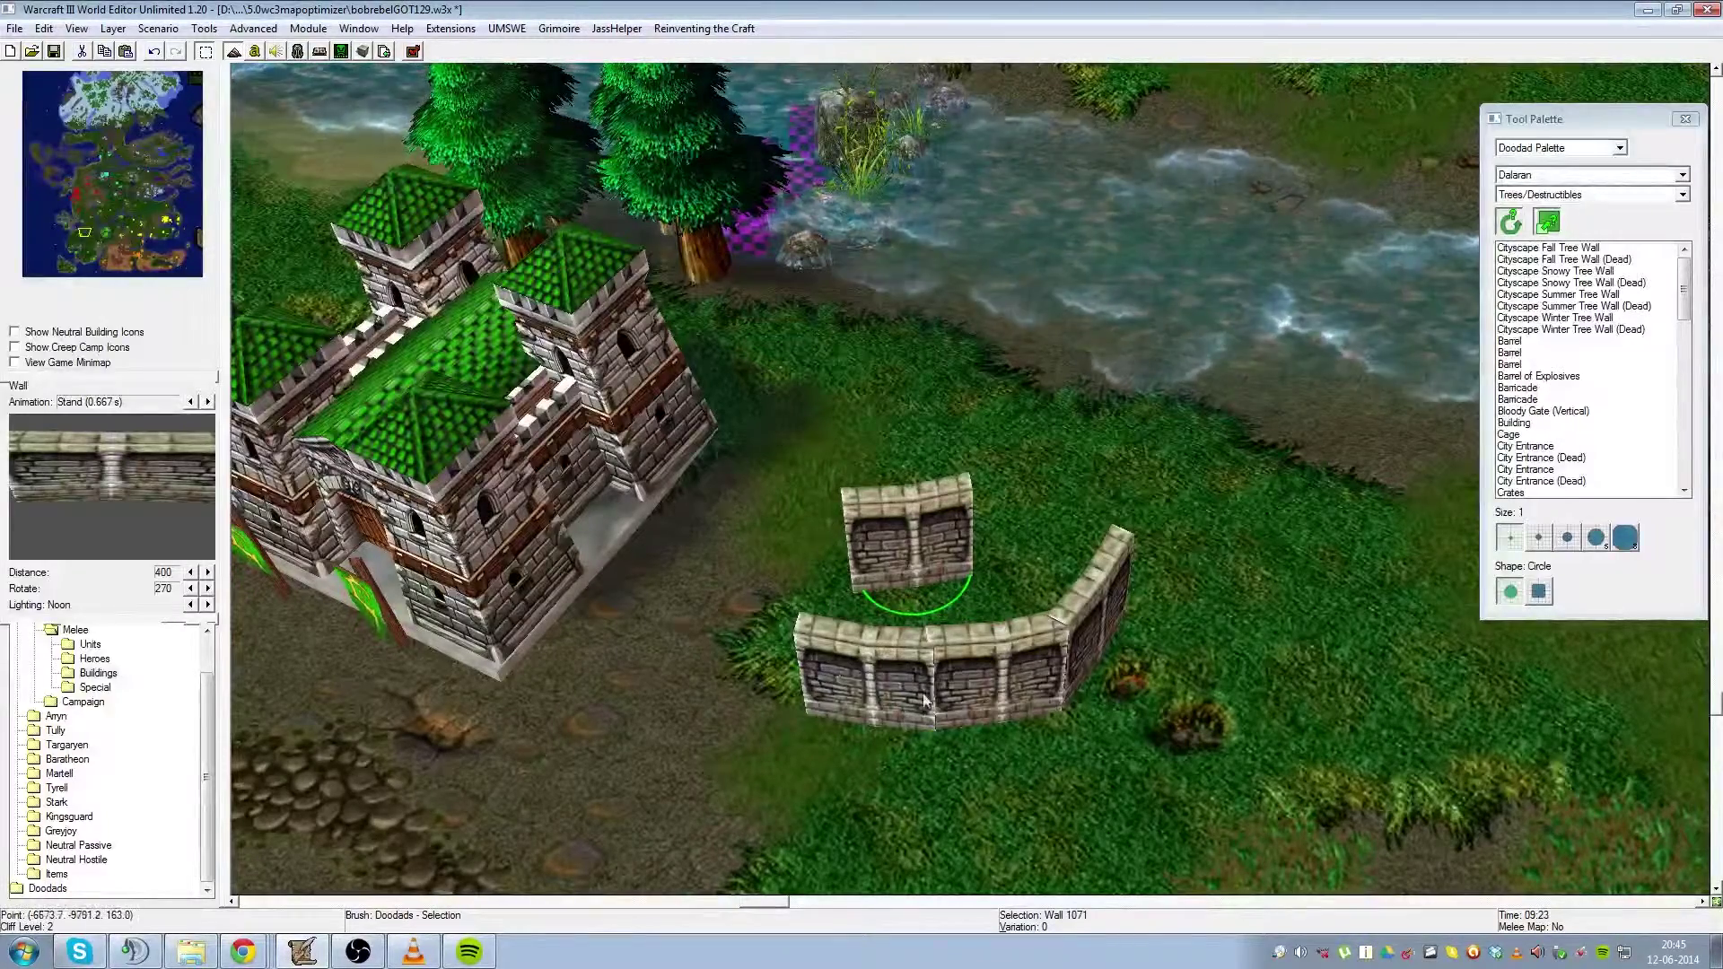
Step: Delete the loose wall behind the row and paste a copy of the row's end segment to extend it toward the castle
key(Delete)
click(887, 714)
key(ctrl+v)
click(757, 692)
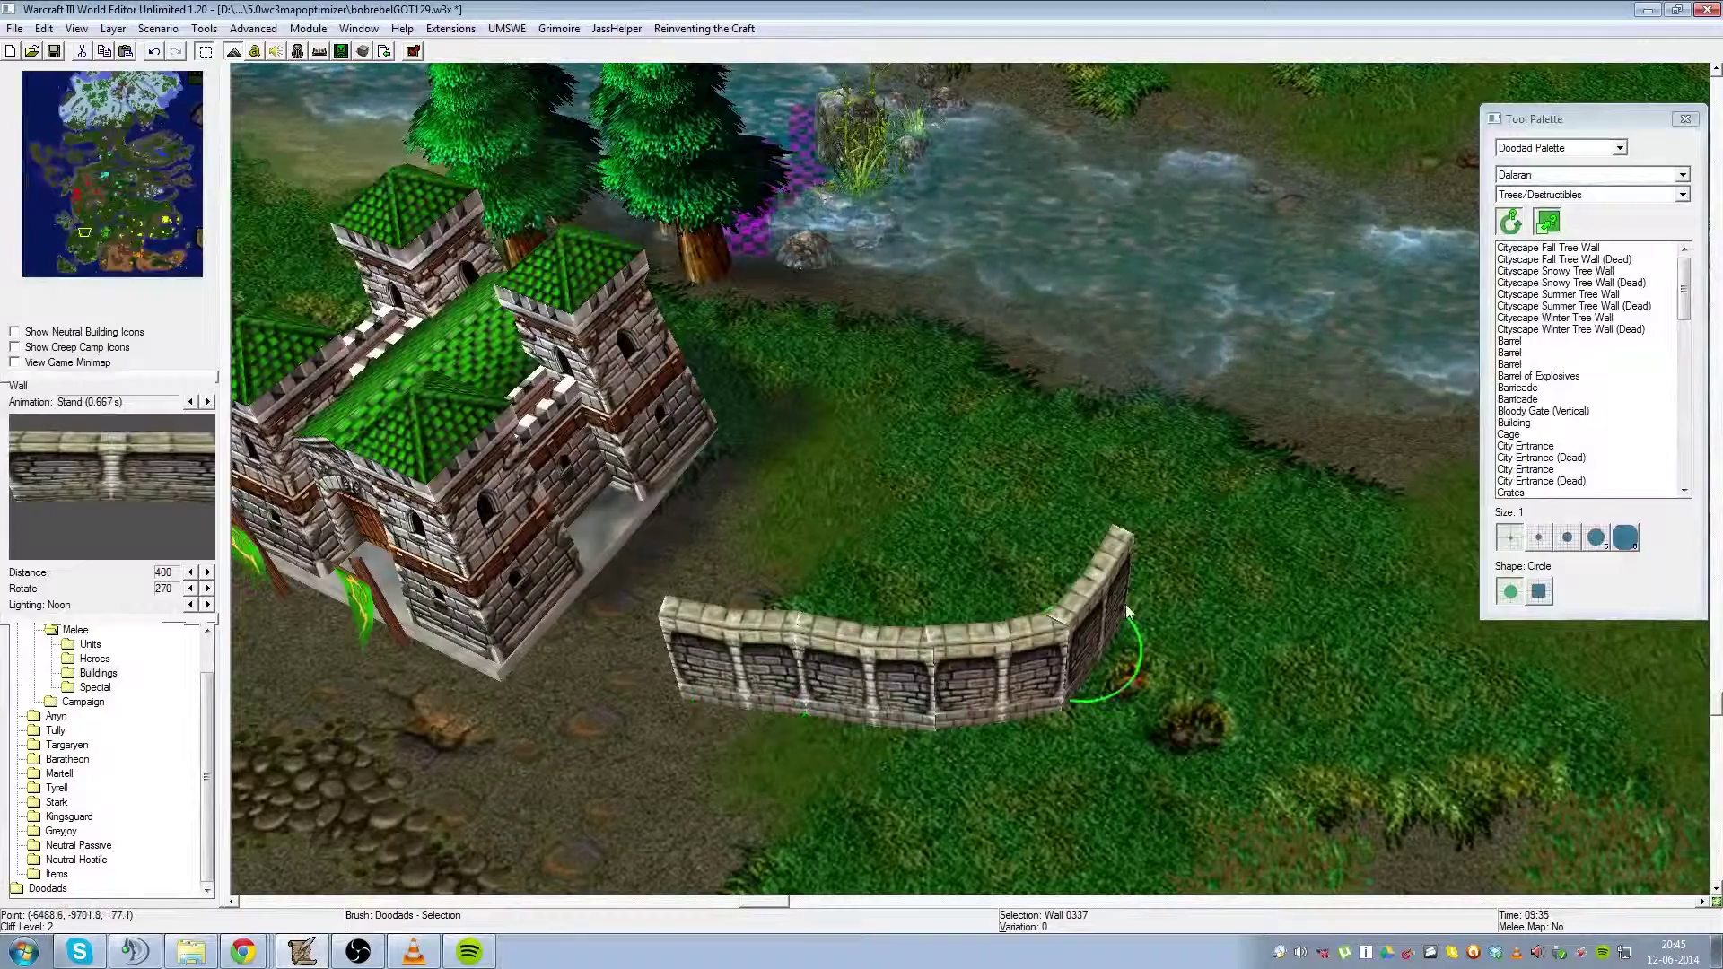
Step: Paste a copy of the angled wall and align it with the angled wall's far end, continuing the line toward the river
key(ctrl+v)
click(1140, 564)
drag(1141, 563, 1138, 562)
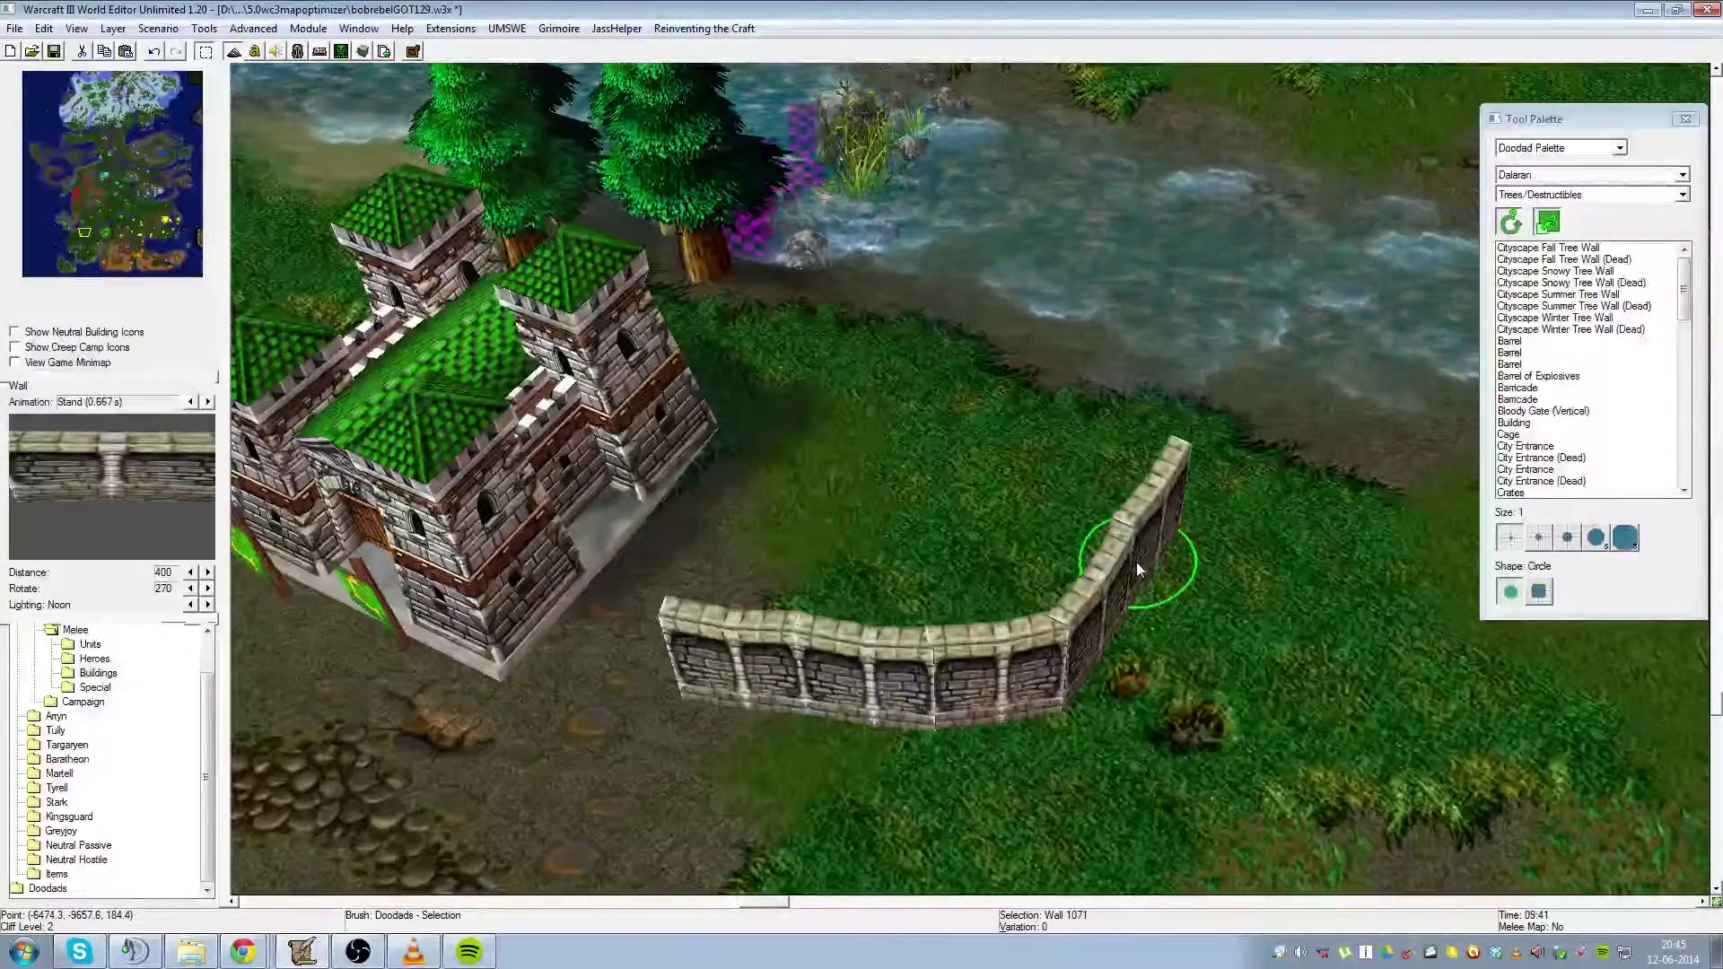
Step: Paste two front-facing wall copies end to end from the angled section's far end, running along the riverbank away from the castle
key(ctrl+v)
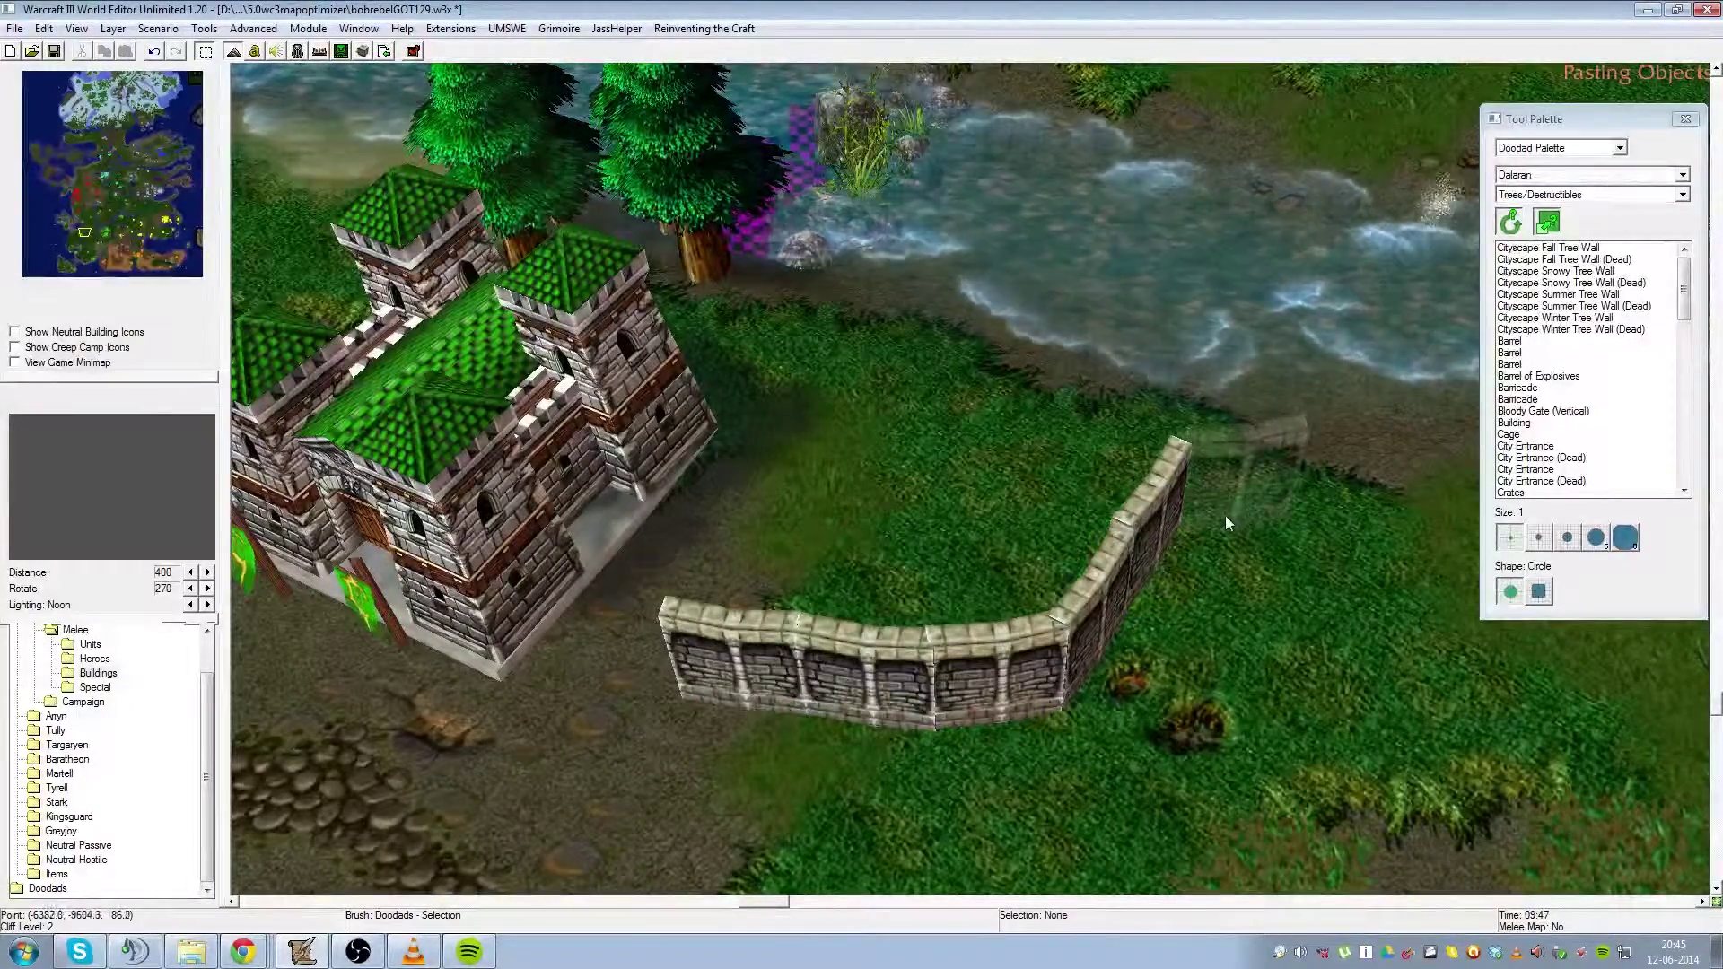
click(1220, 517)
key(ctrl+v)
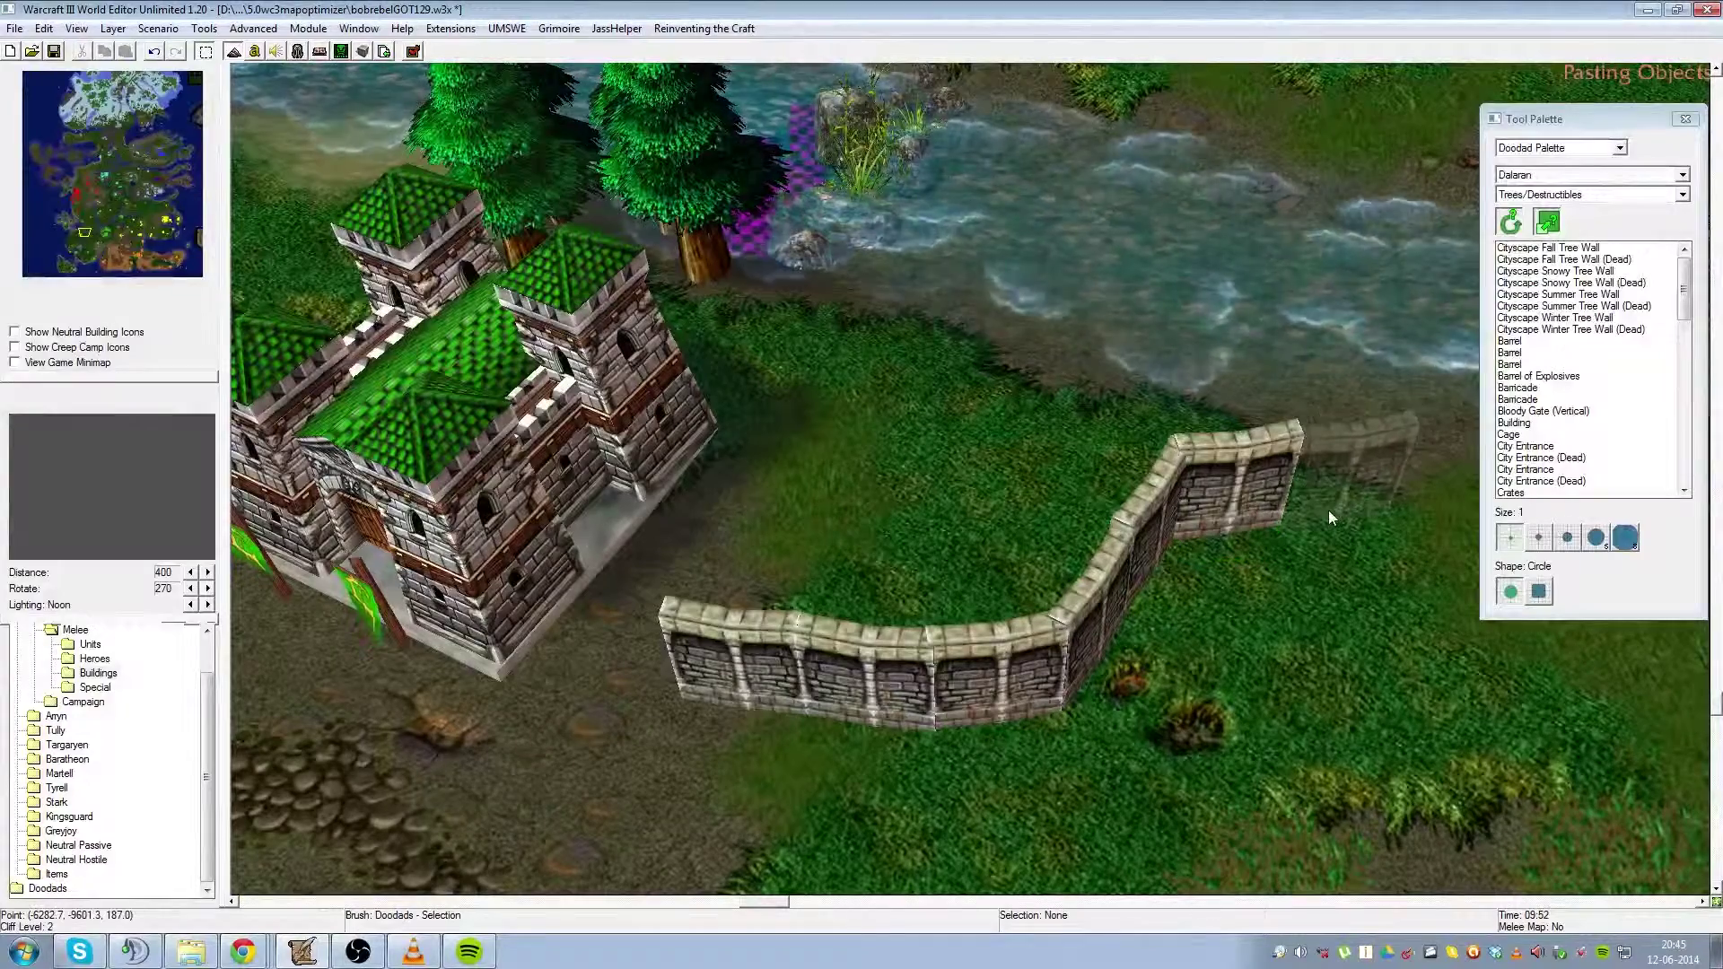
click(1329, 510)
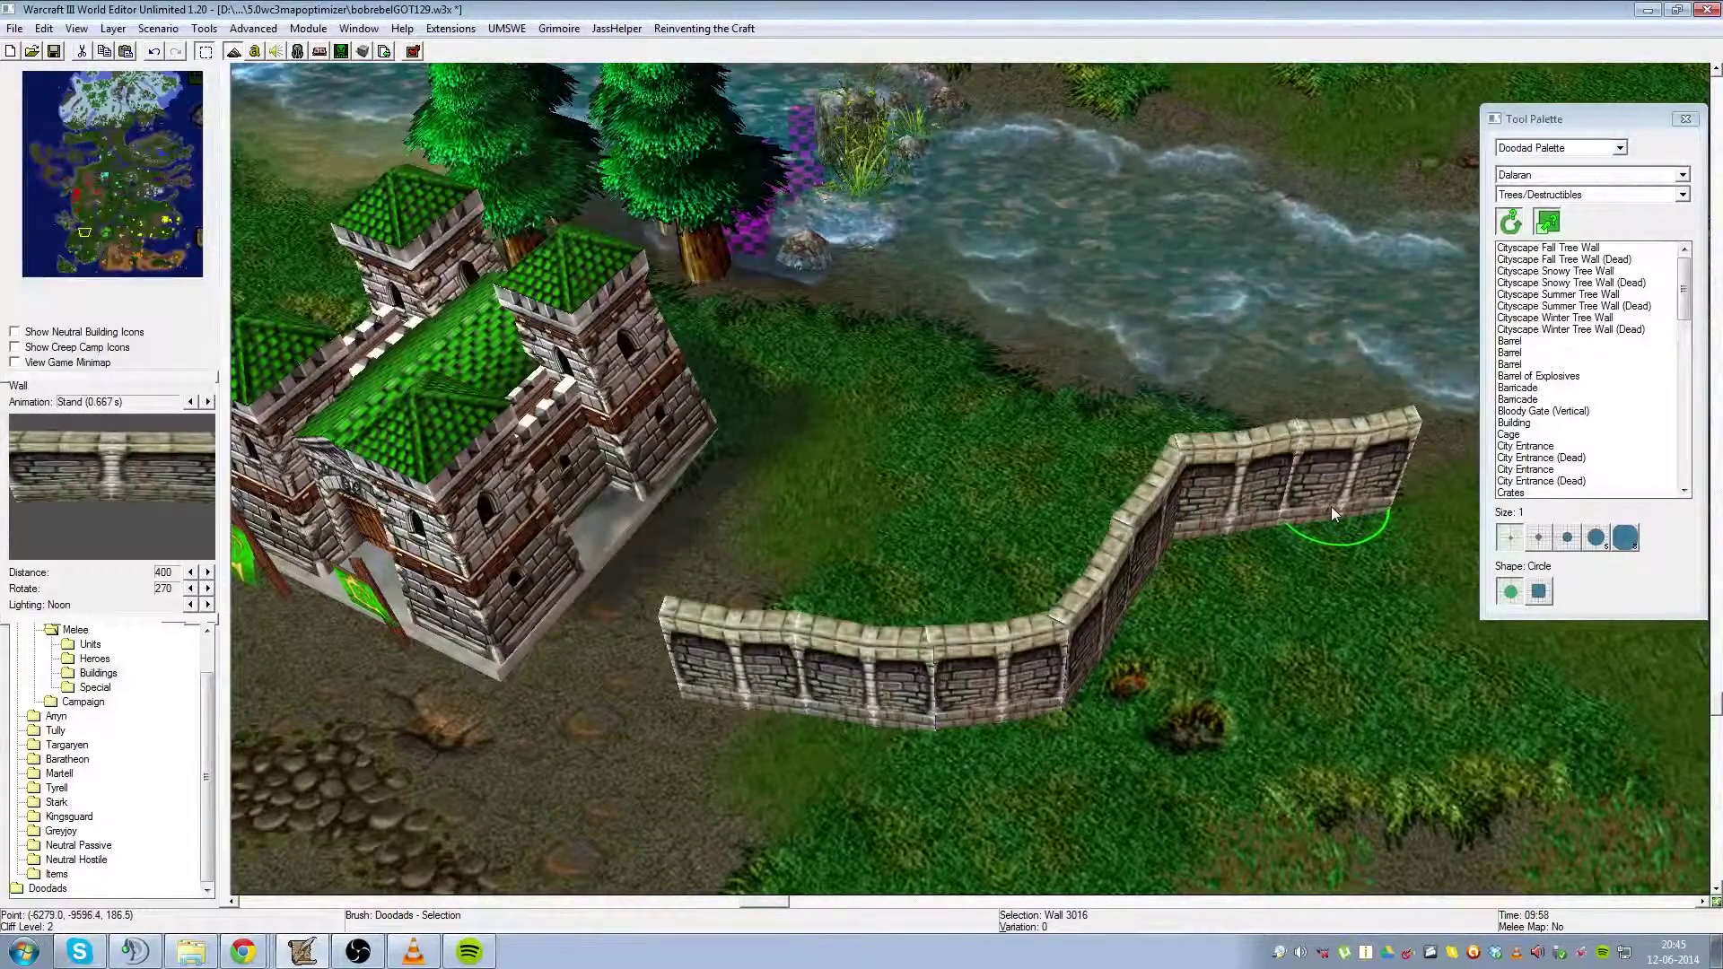